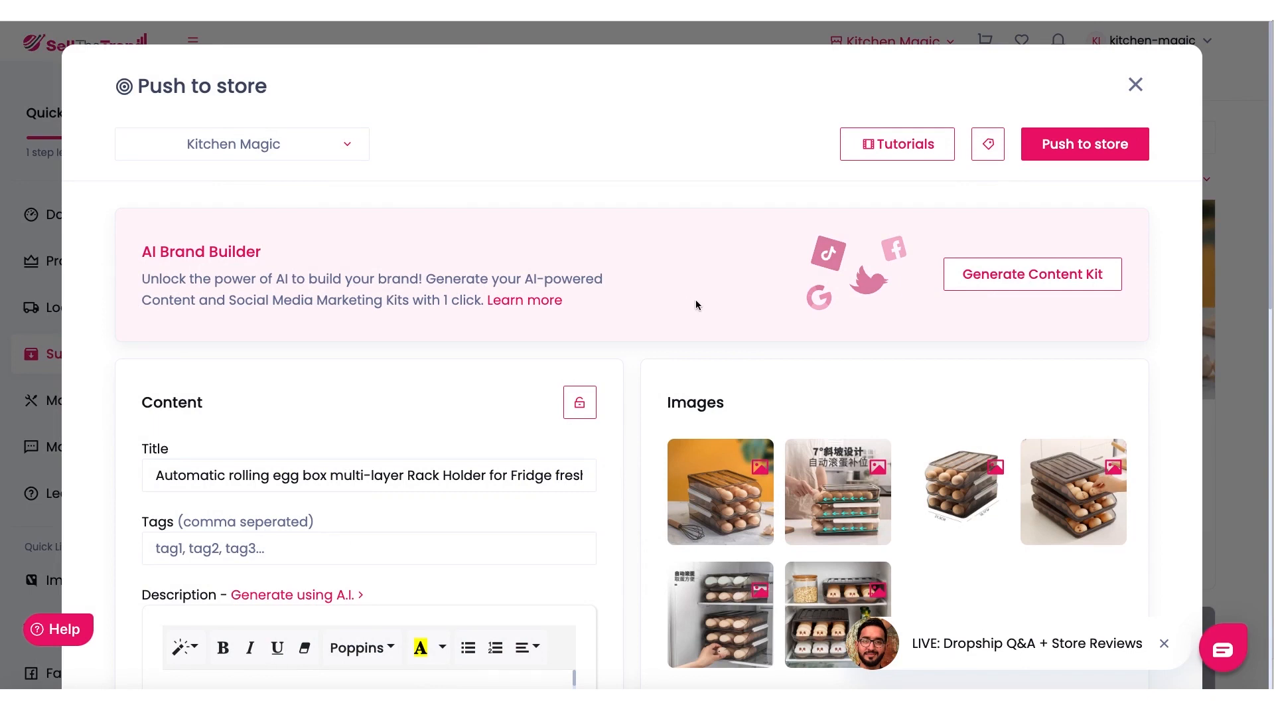
# - Lock the first, third, fourth and sixth egg box images as the selected product images
pyautogui.scroll(-15, 696, 300)
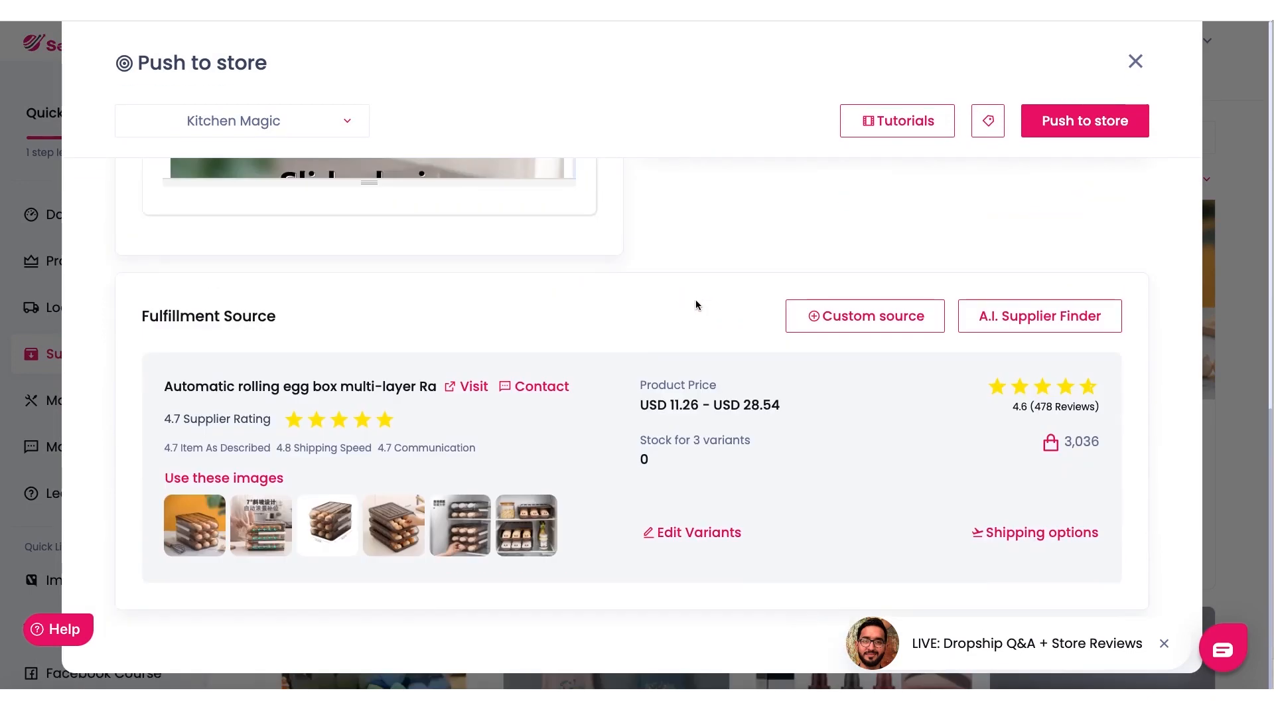
pyautogui.scroll(15, 696, 305)
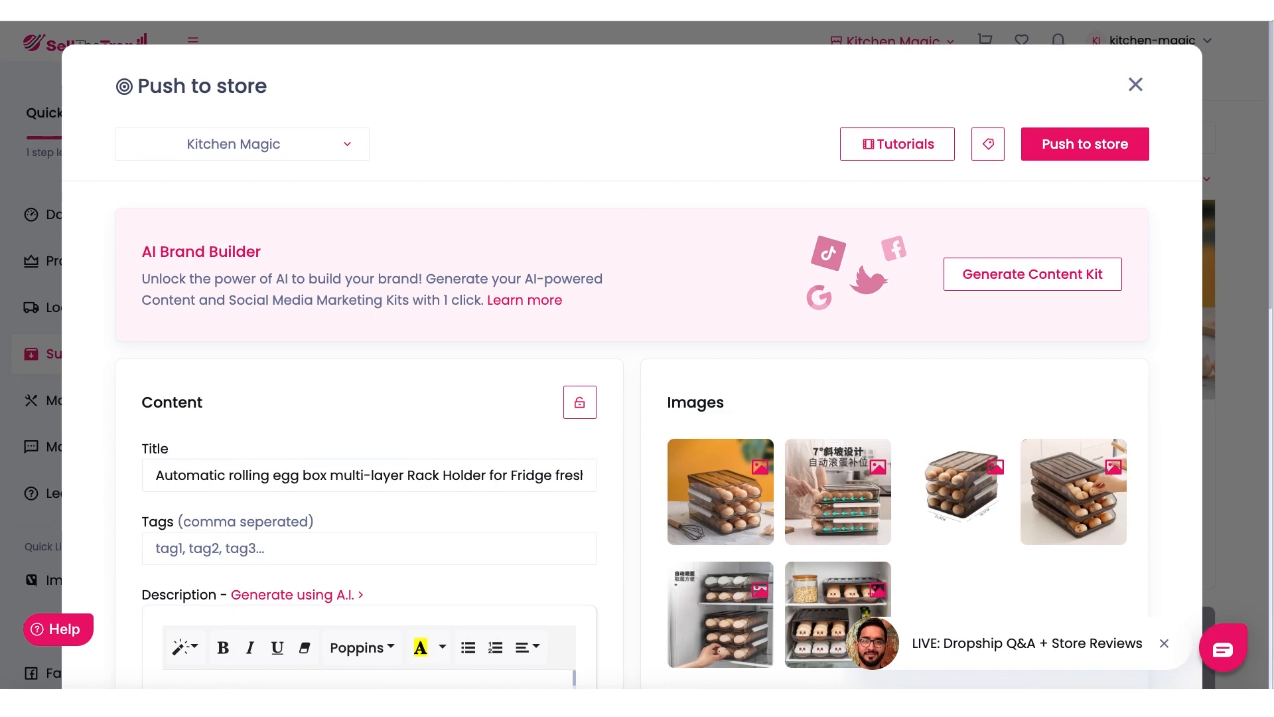
pyautogui.scroll(-1, 441, 324)
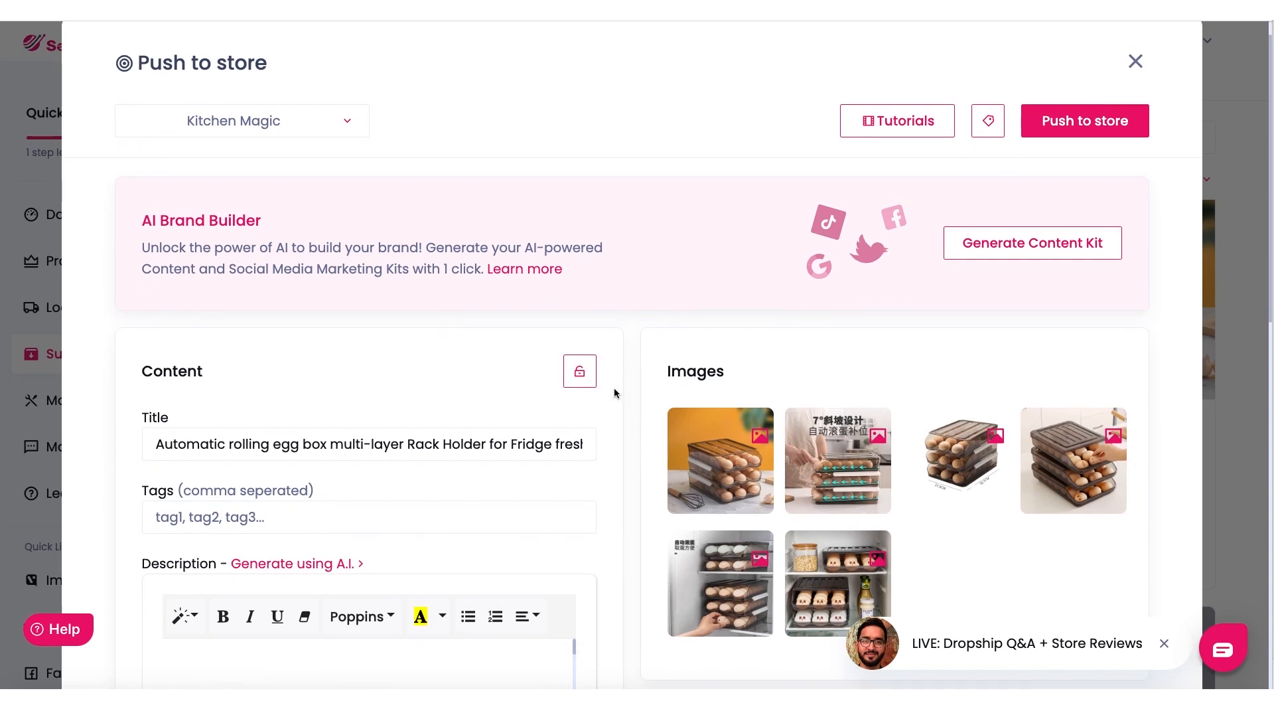
pyautogui.click(966, 457)
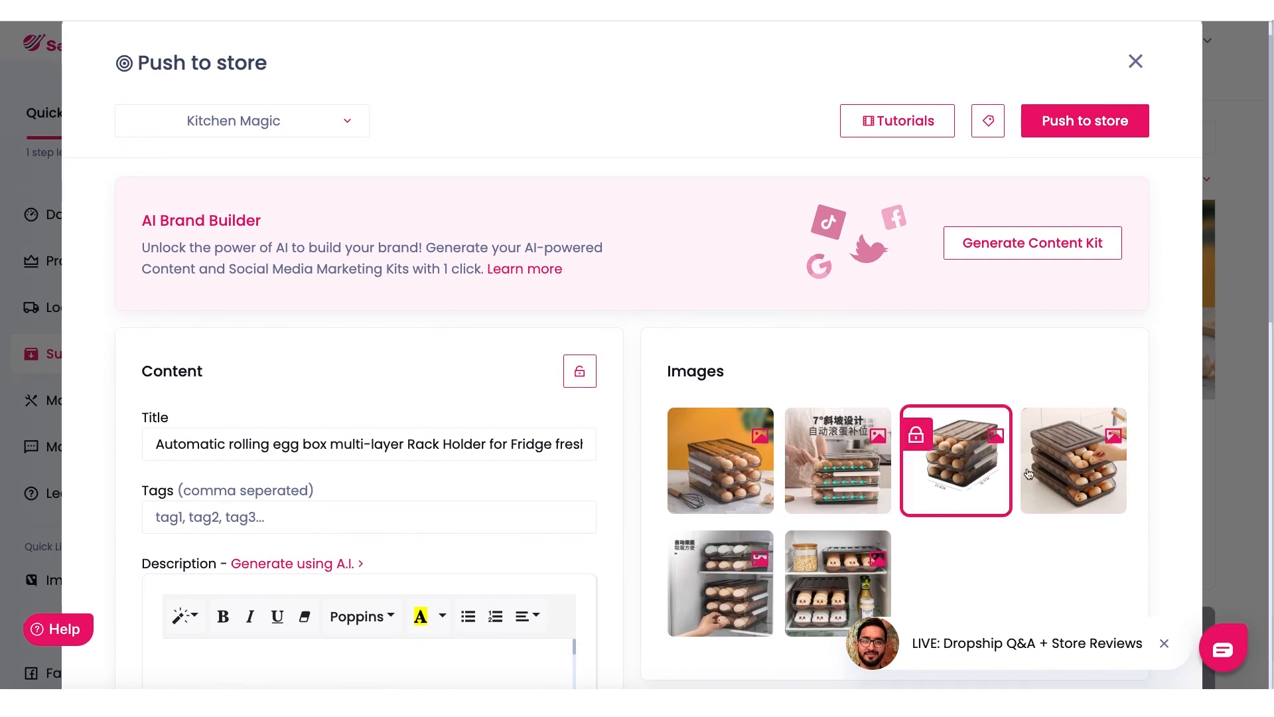
pyautogui.click(1085, 478)
pyautogui.click(730, 570)
pyautogui.click(757, 594)
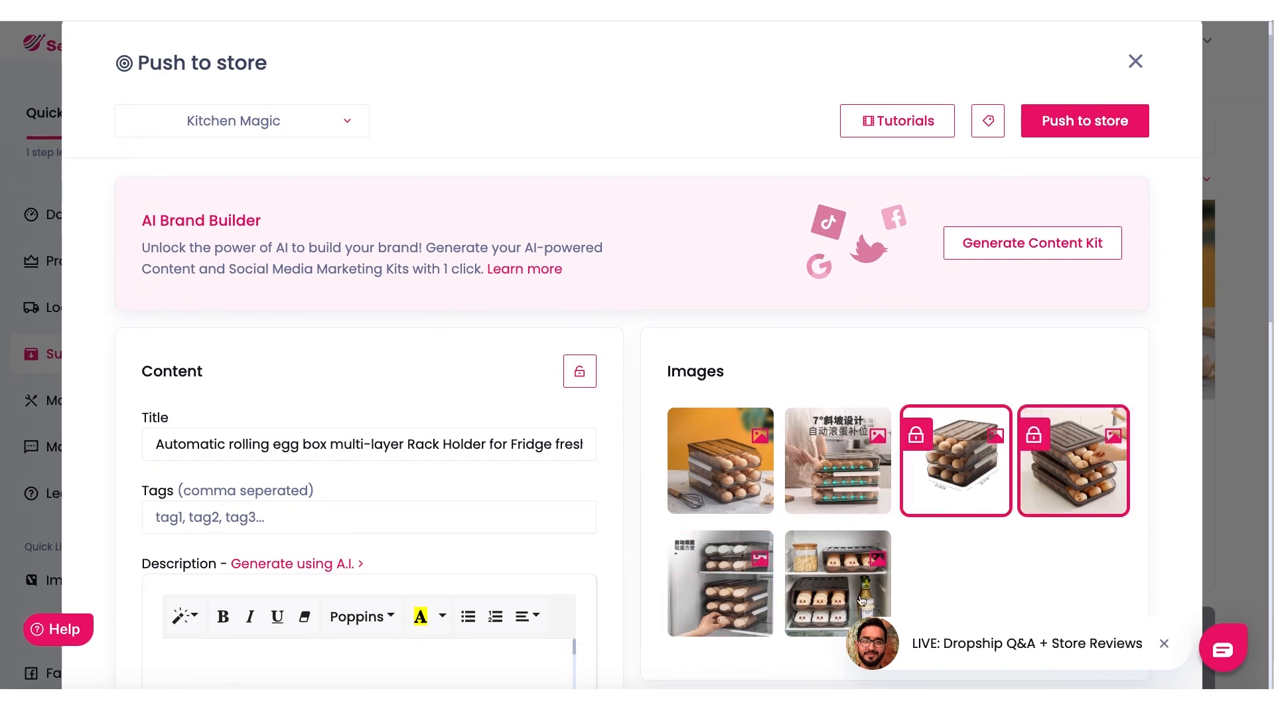
pyautogui.click(851, 590)
pyautogui.scroll(-3, 723, 331)
pyautogui.click(721, 276)
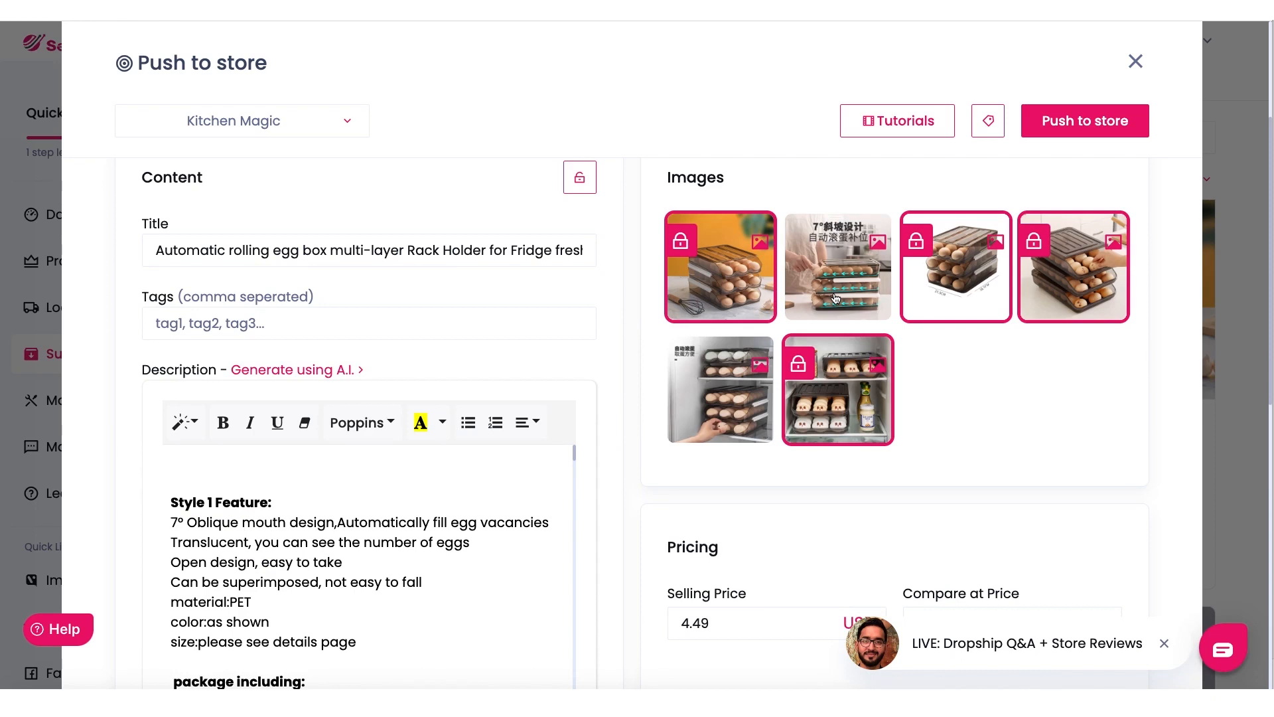
# - Review the supplier's text and images in the product description editor
pyautogui.scroll(-5, 592, 465)
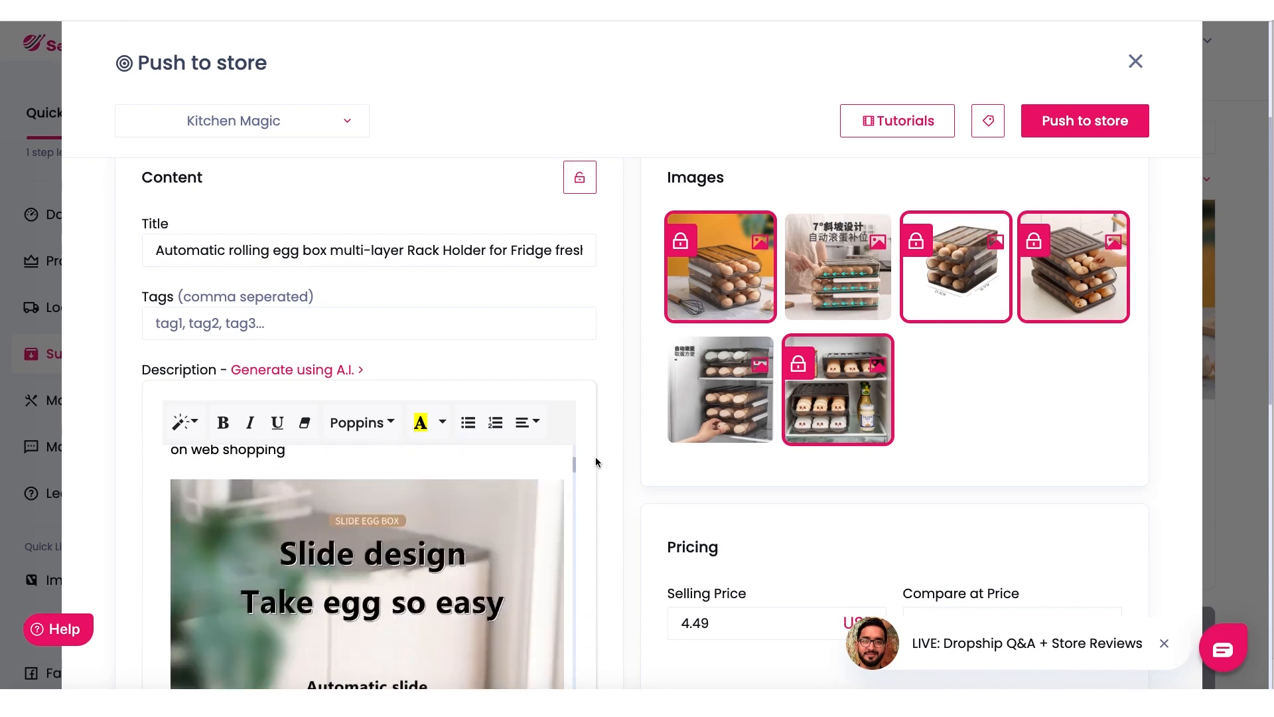
pyautogui.scroll(-4, 593, 465)
pyautogui.scroll(-10, 449, 406)
pyautogui.scroll(15, 392, 390)
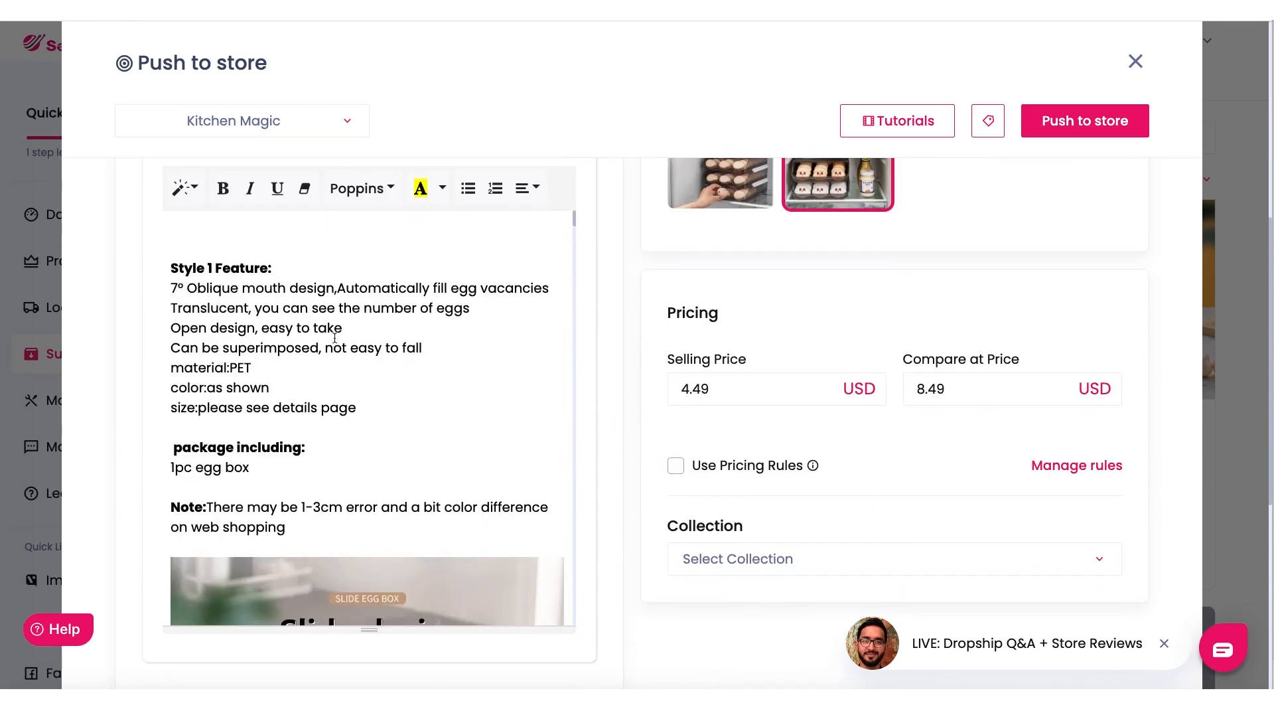
pyautogui.moveTo(171, 264); pyautogui.dragTo(447, 502)
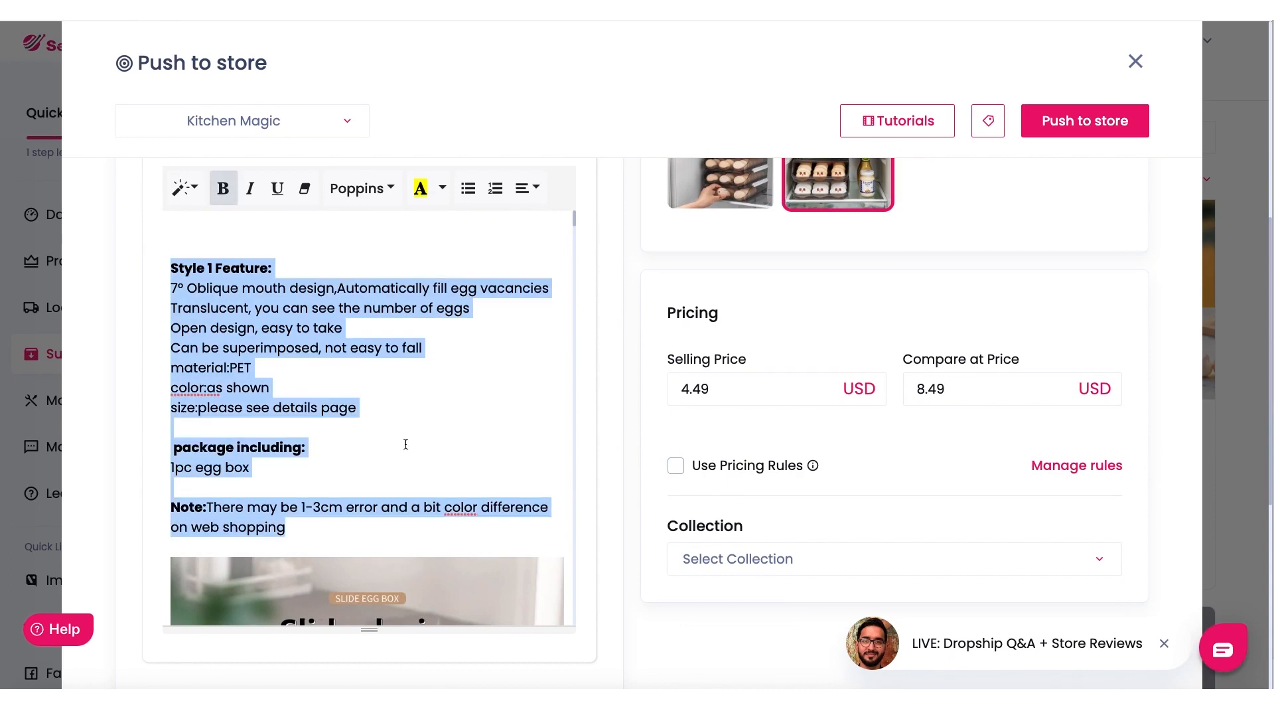
pyautogui.click(404, 431)
# - Open the AI Brand Builder to generate a content kit for the egg box product
pyautogui.scroll(4, 404, 430)
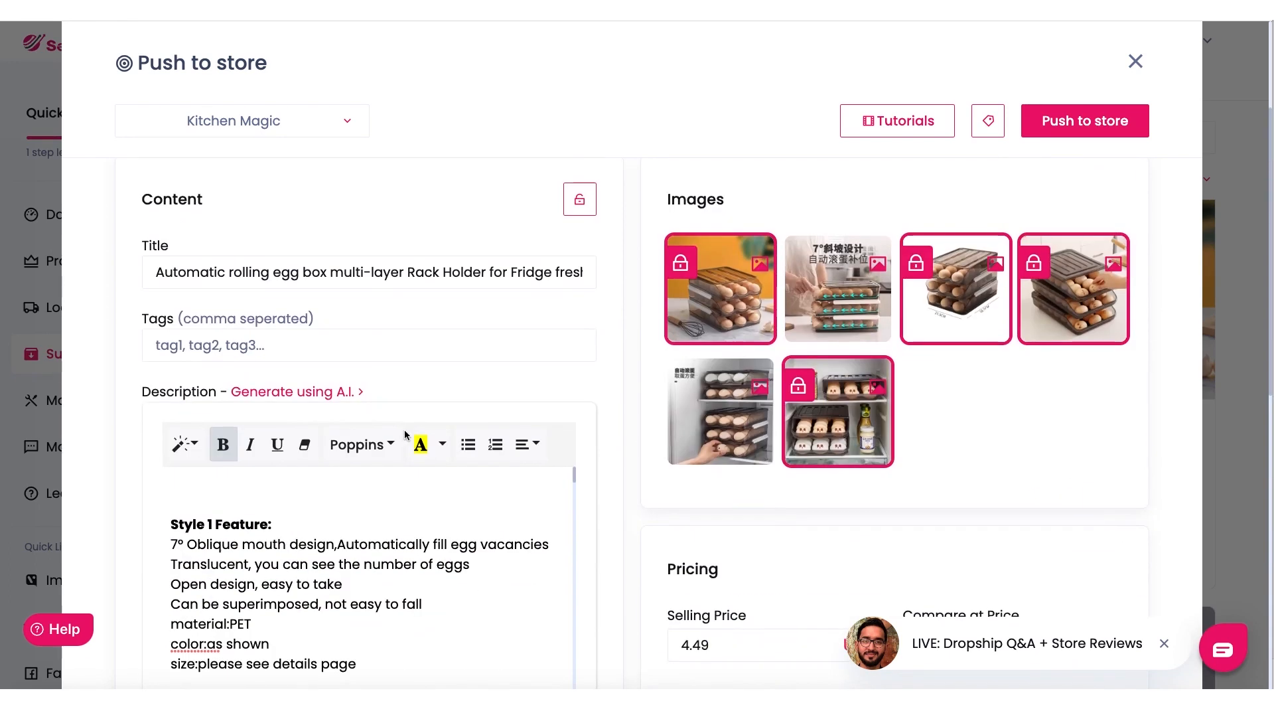
pyautogui.scroll(3, 404, 432)
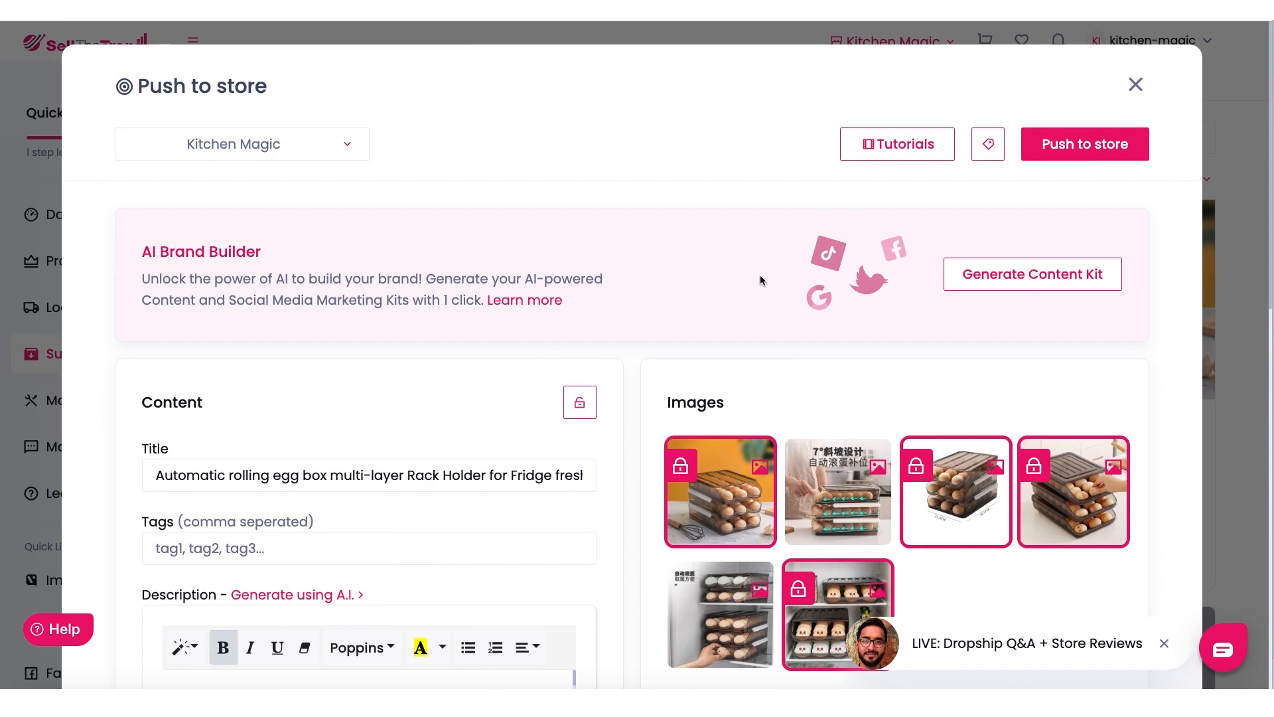
pyautogui.click(1002, 283)
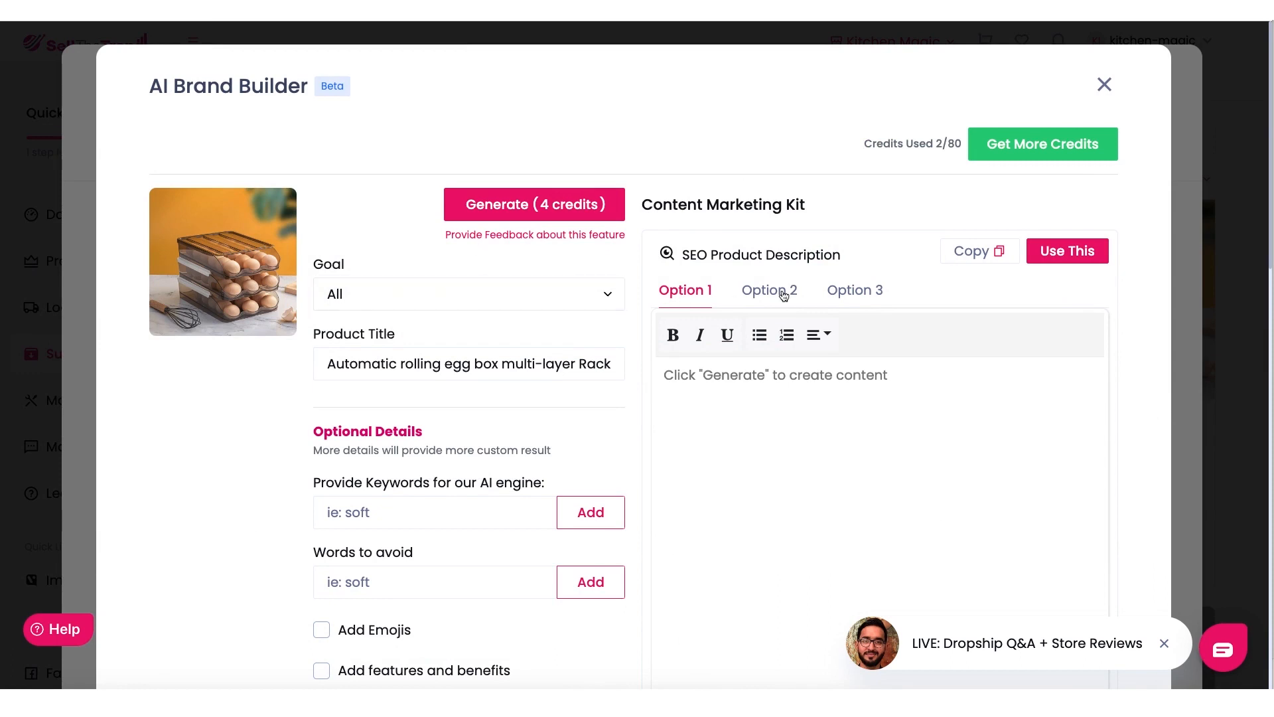
# - Examine the content marketing kit's sections for the SEO product description and the Facebook, TikTok, Google and Twitter ads
pyautogui.scroll(-1, 778, 297)
pyautogui.scroll(-5, 778, 297)
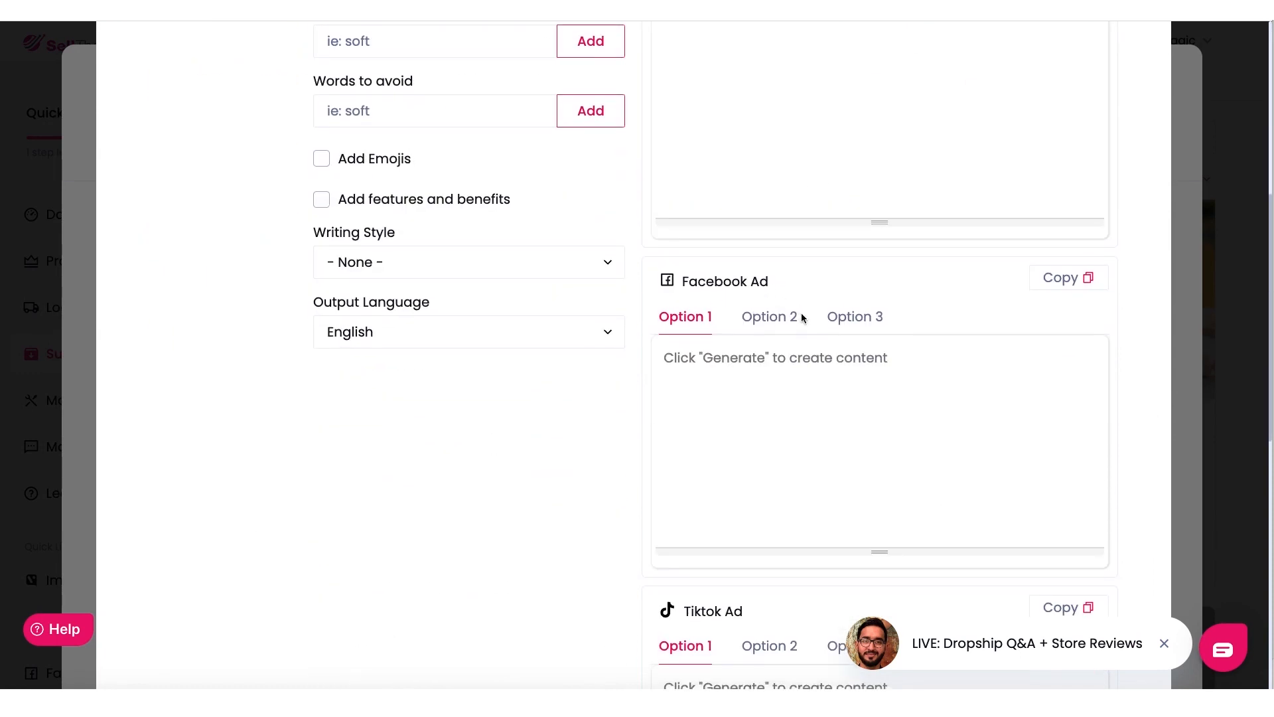
pyautogui.scroll(-6, 780, 341)
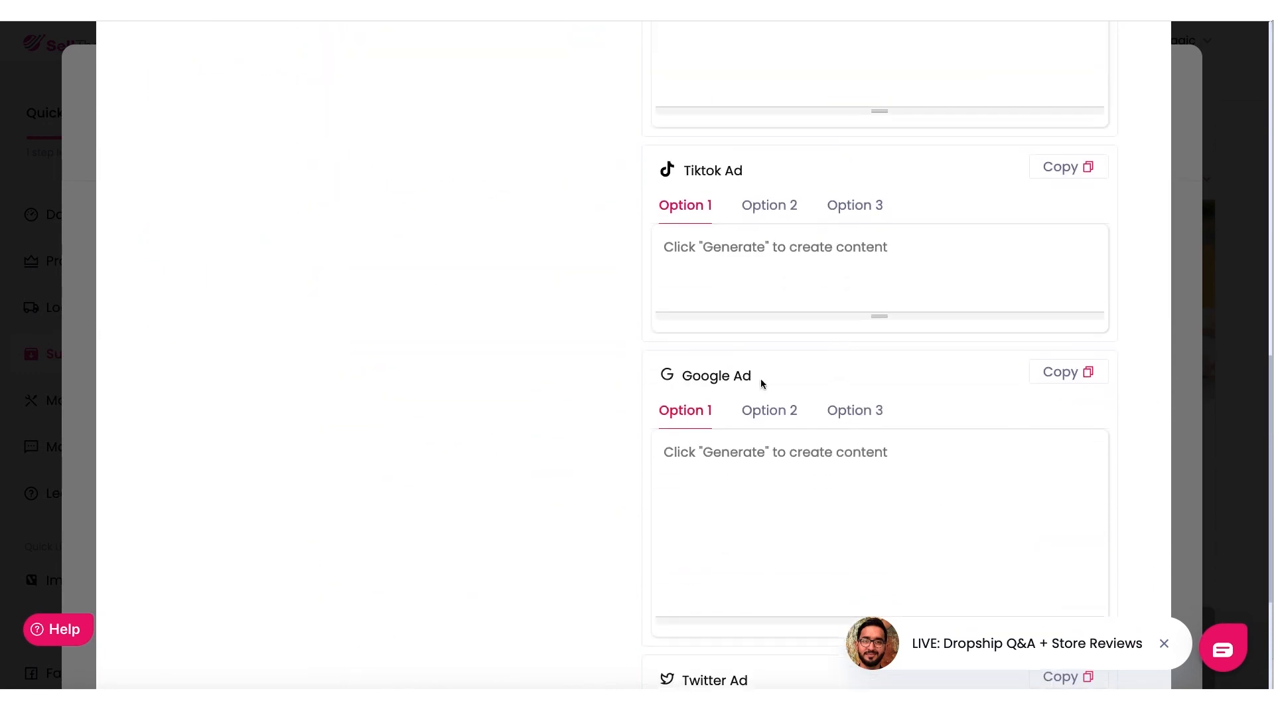
pyautogui.scroll(-3, 773, 401)
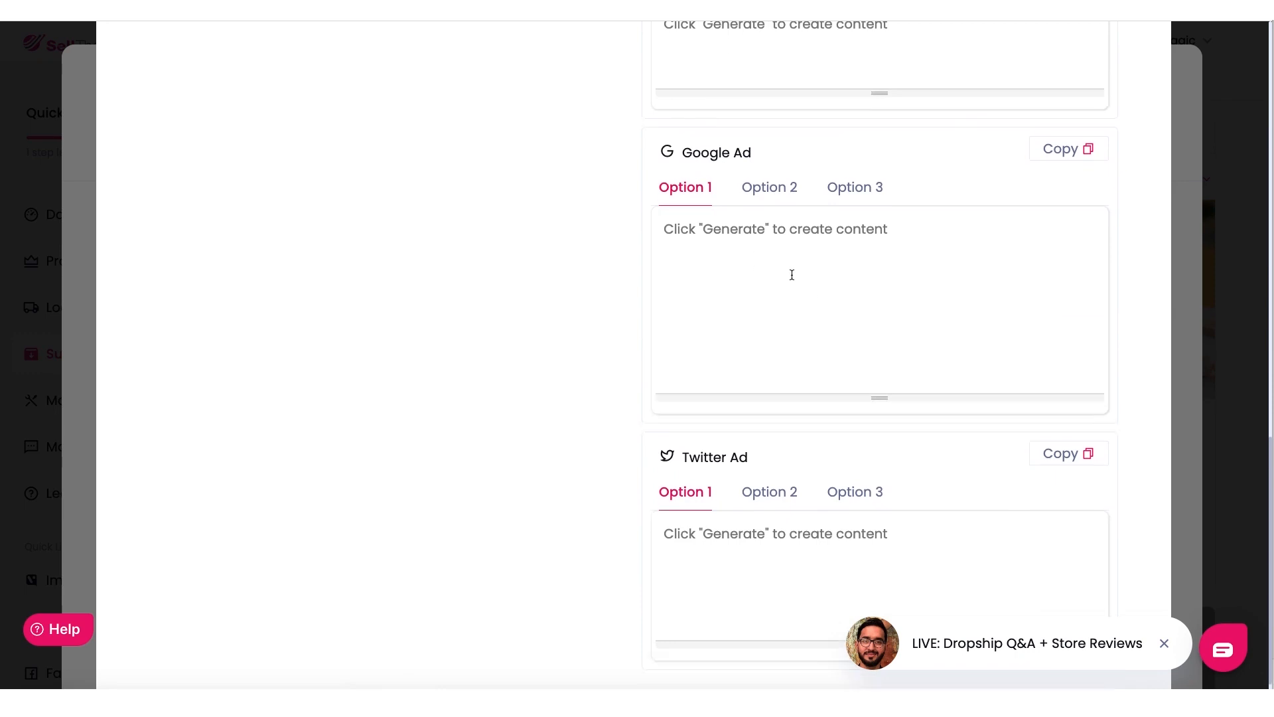
pyautogui.scroll(-1, 792, 275)
pyautogui.scroll(9, 854, 426)
pyautogui.scroll(-4, 856, 432)
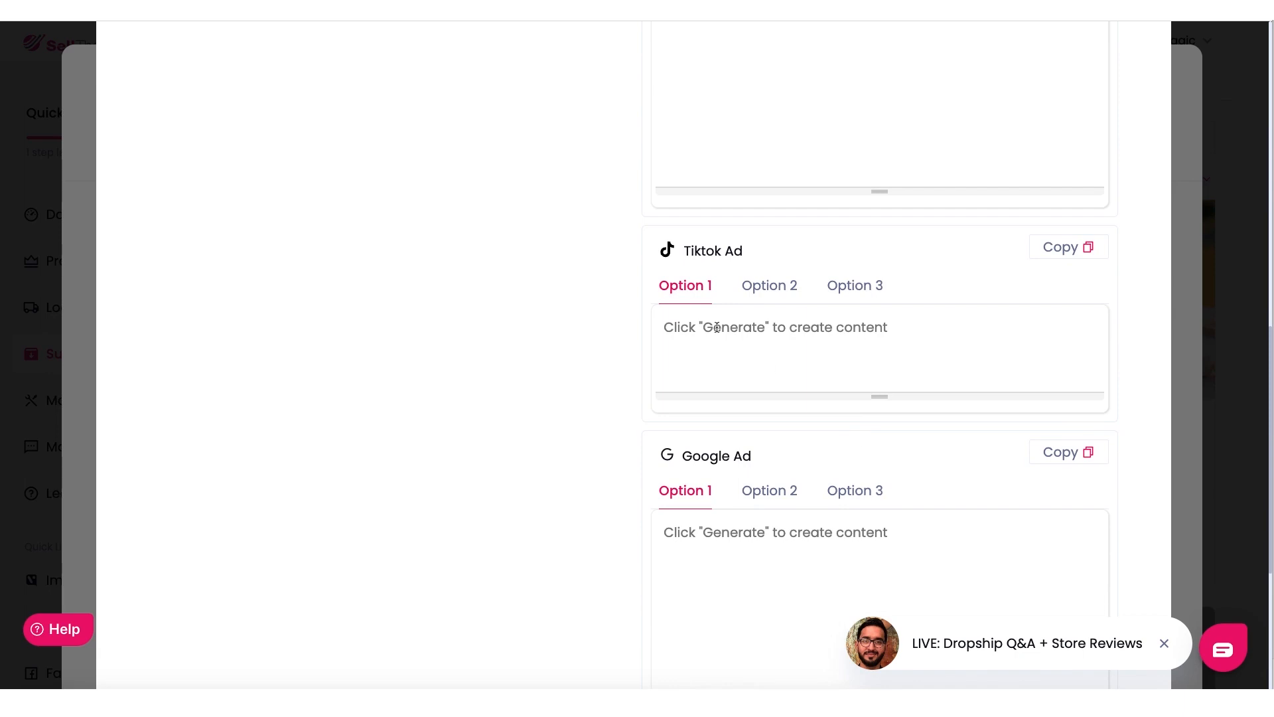
pyautogui.scroll(-3, 714, 385)
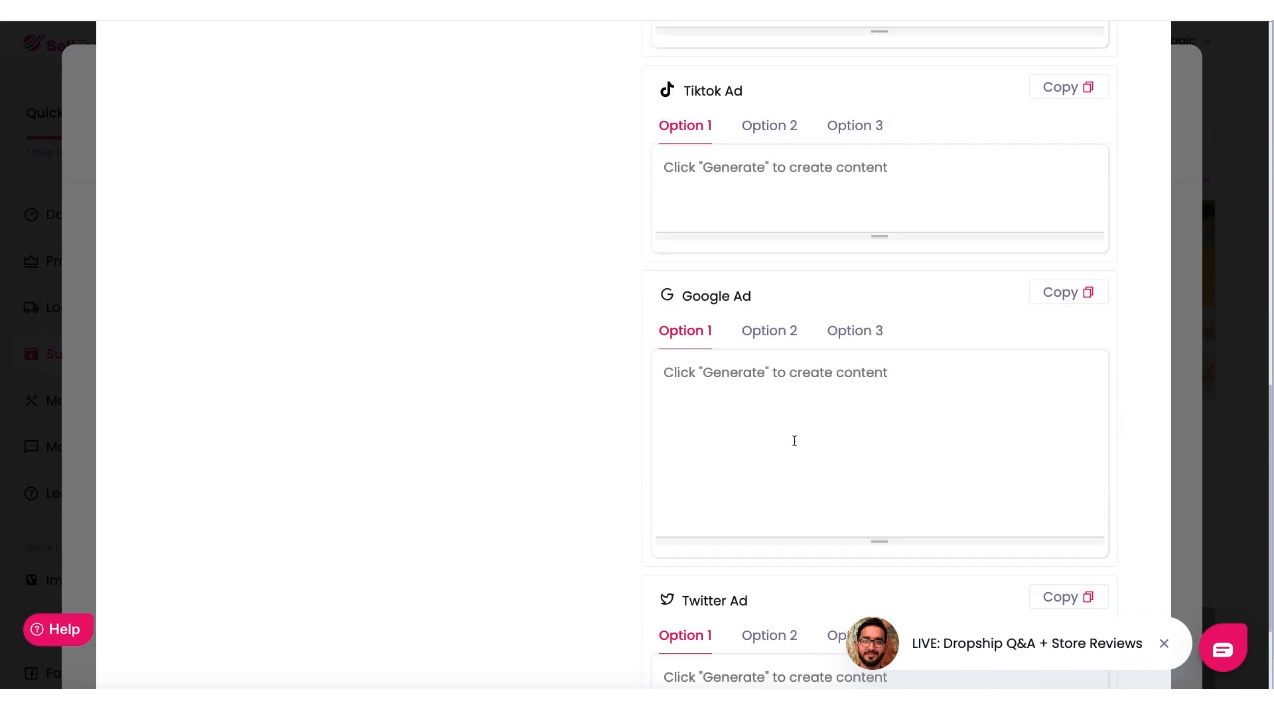
pyautogui.scroll(-3, 739, 404)
pyautogui.scroll(10, 730, 455)
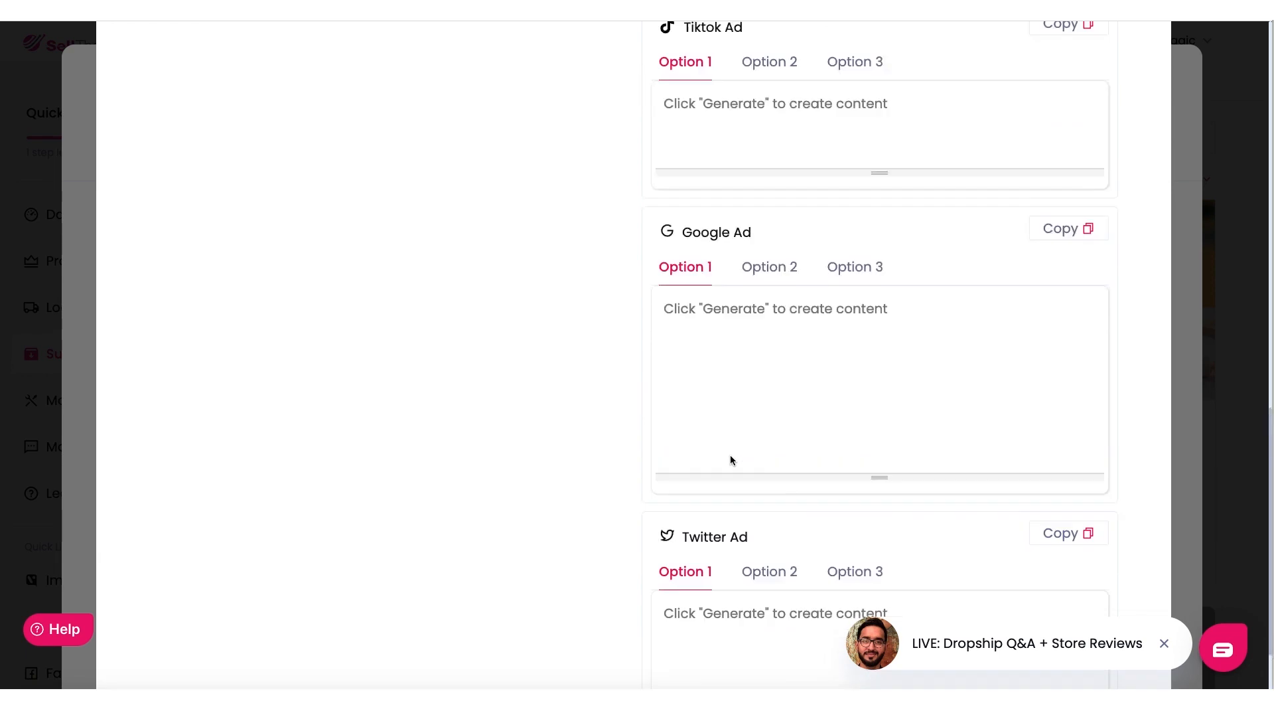
pyautogui.scroll(-2, 733, 464)
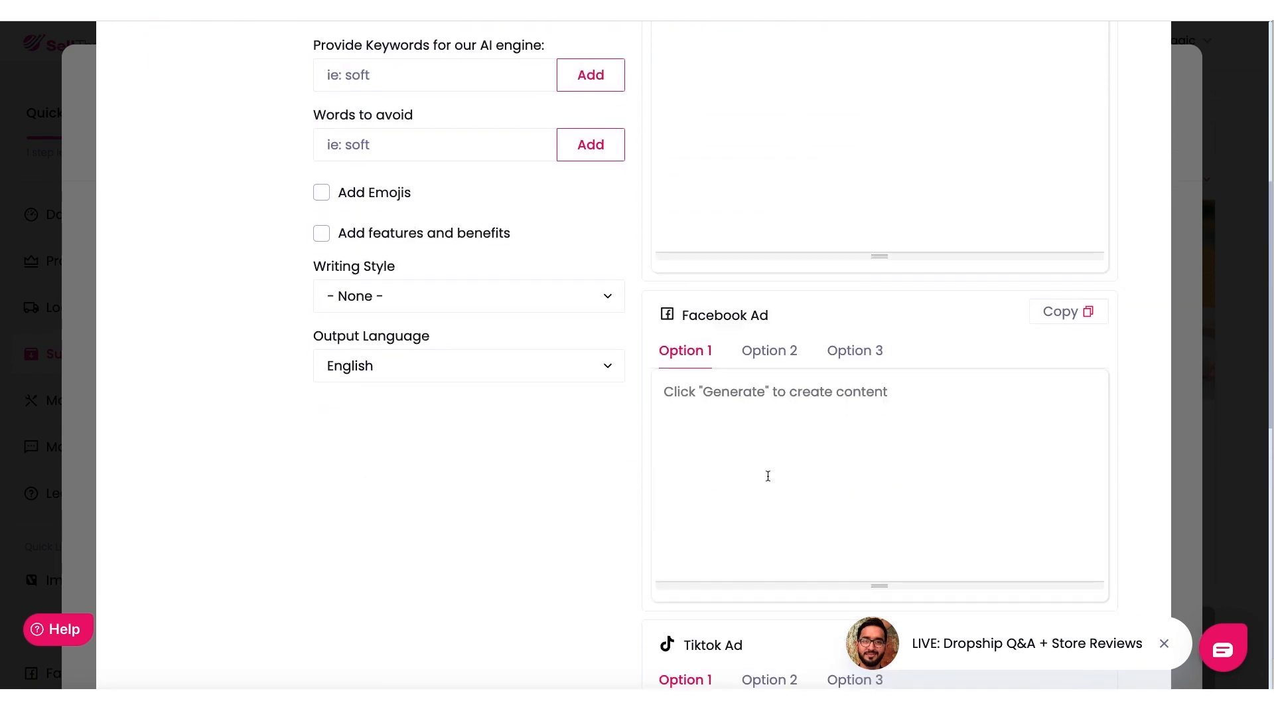
# - Set the goal to SEO Product Description and enable adding emojis as well as features and benefits
pyautogui.scroll(5, 768, 476)
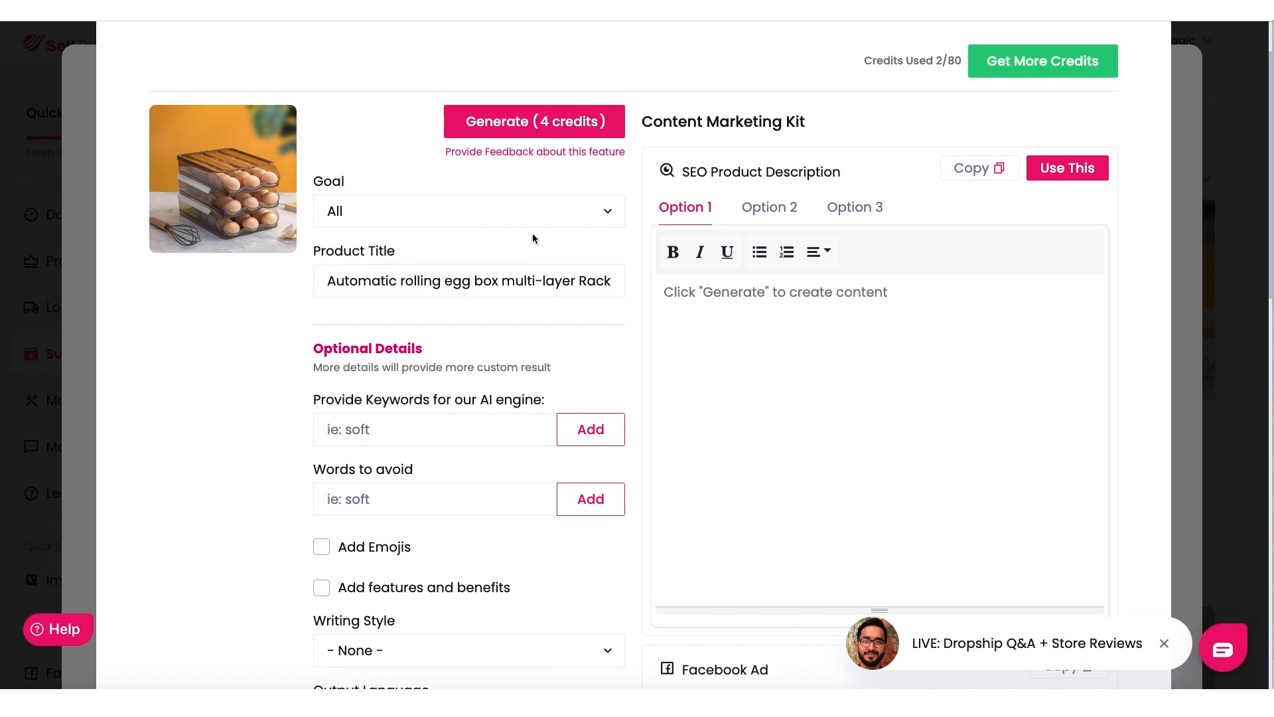
pyautogui.click(381, 216)
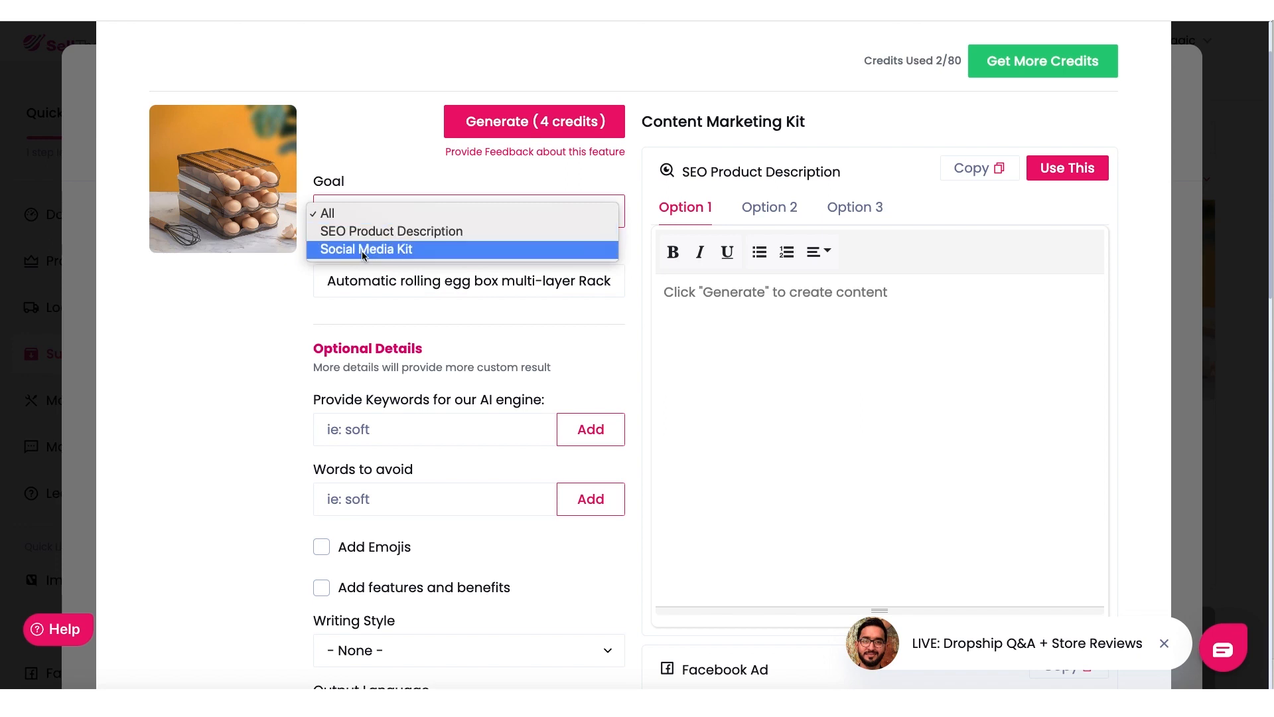
pyautogui.click(365, 232)
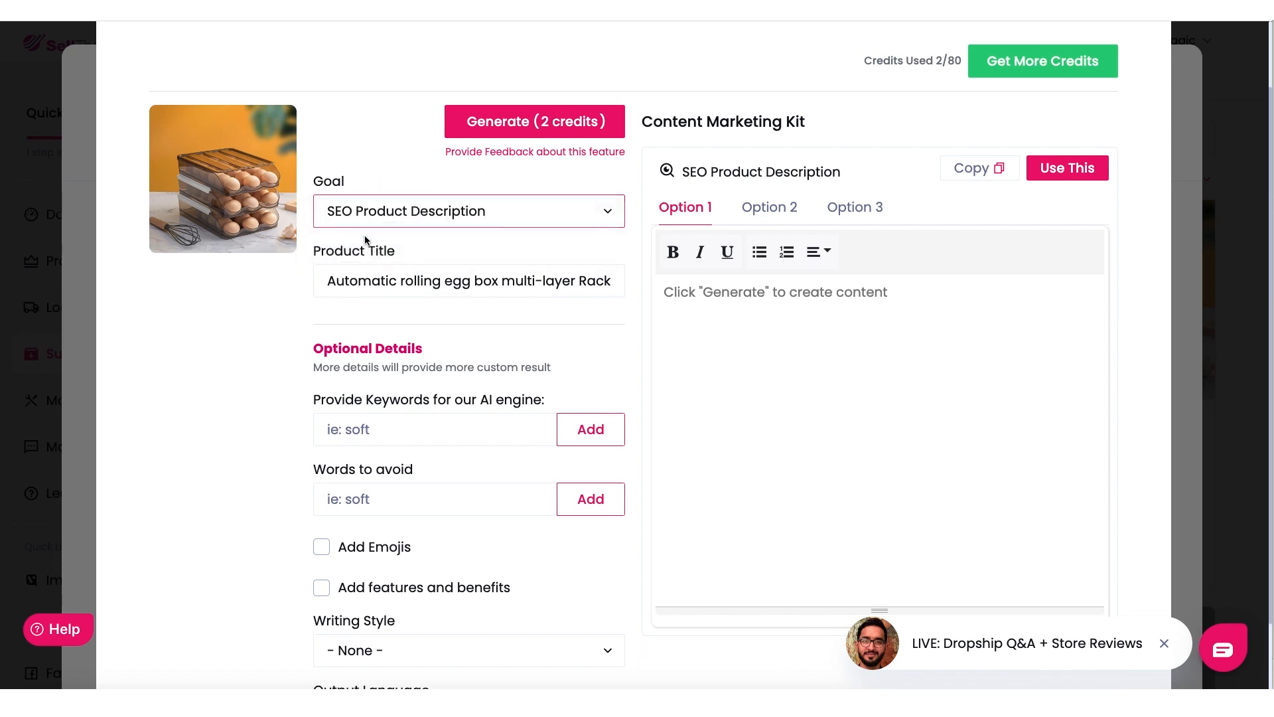
pyautogui.scroll(-2, 384, 425)
pyautogui.click(321, 459)
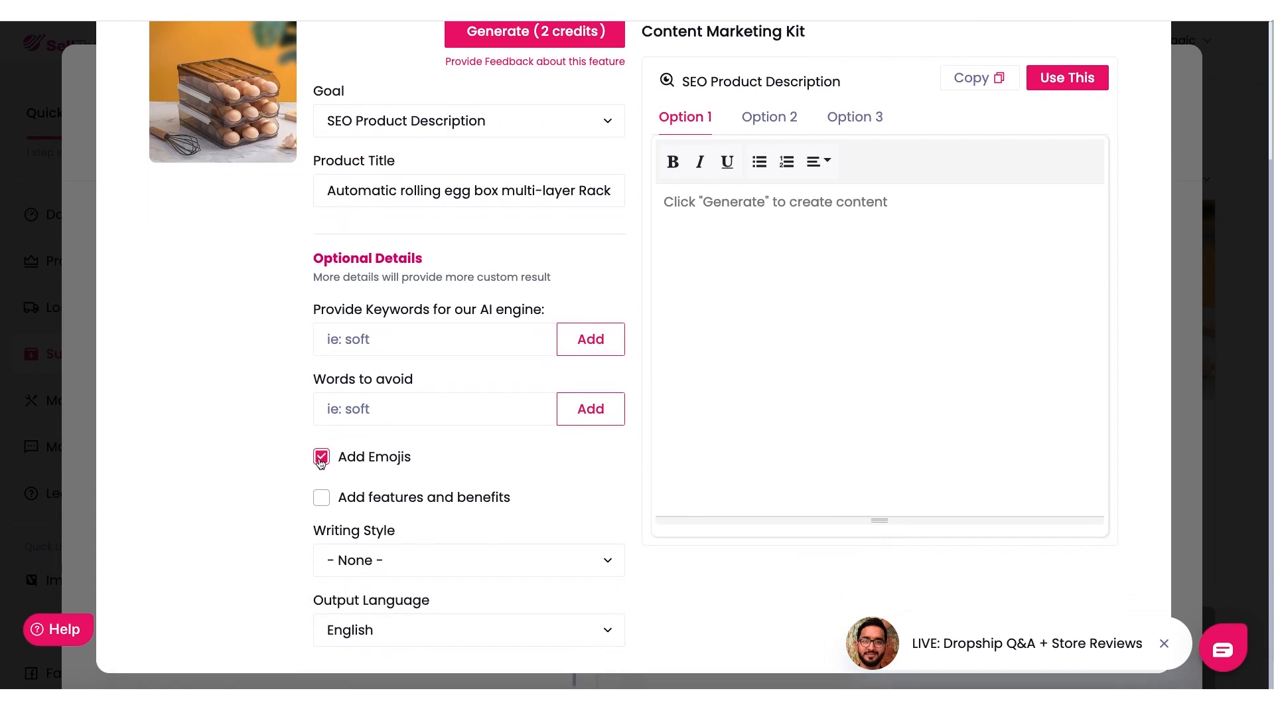
pyautogui.click(322, 500)
# - Set the writing style to Conversational (friendly & informal) and keep English as the output language
pyautogui.scroll(1, 399, 219)
pyautogui.click(355, 222)
pyautogui.scroll(-1, 355, 222)
pyautogui.click(423, 568)
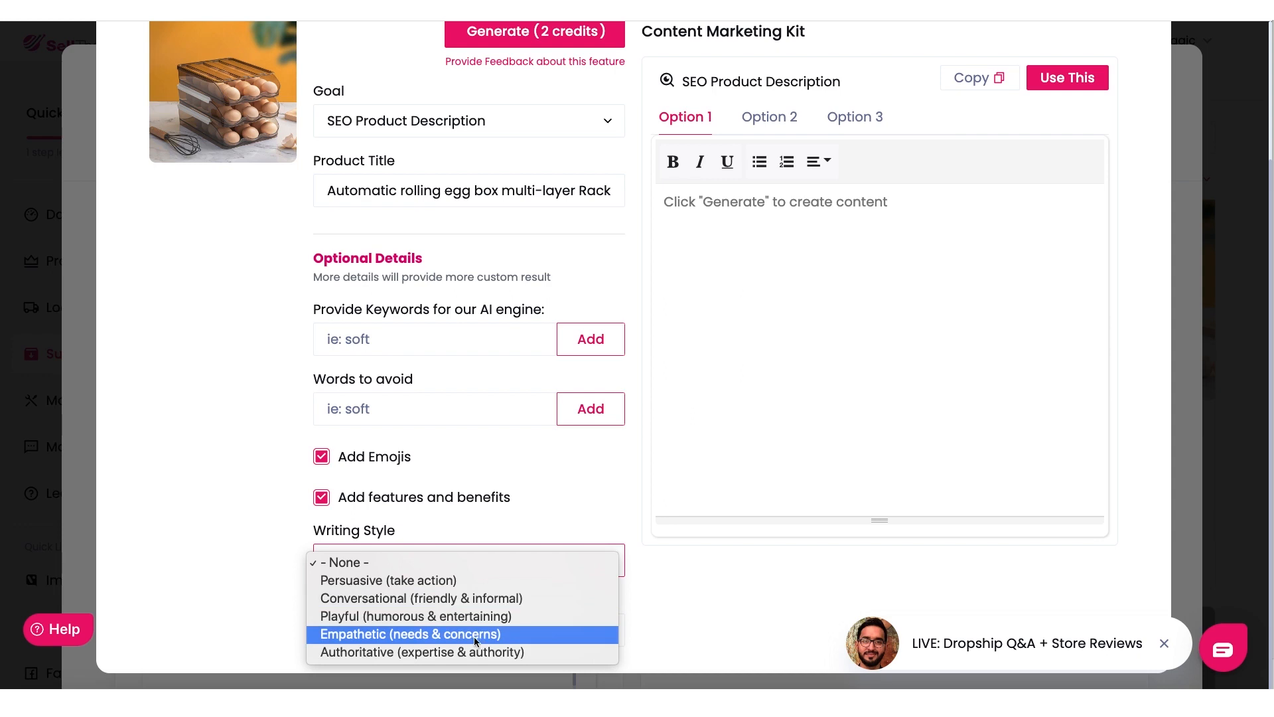
pyautogui.click(469, 599)
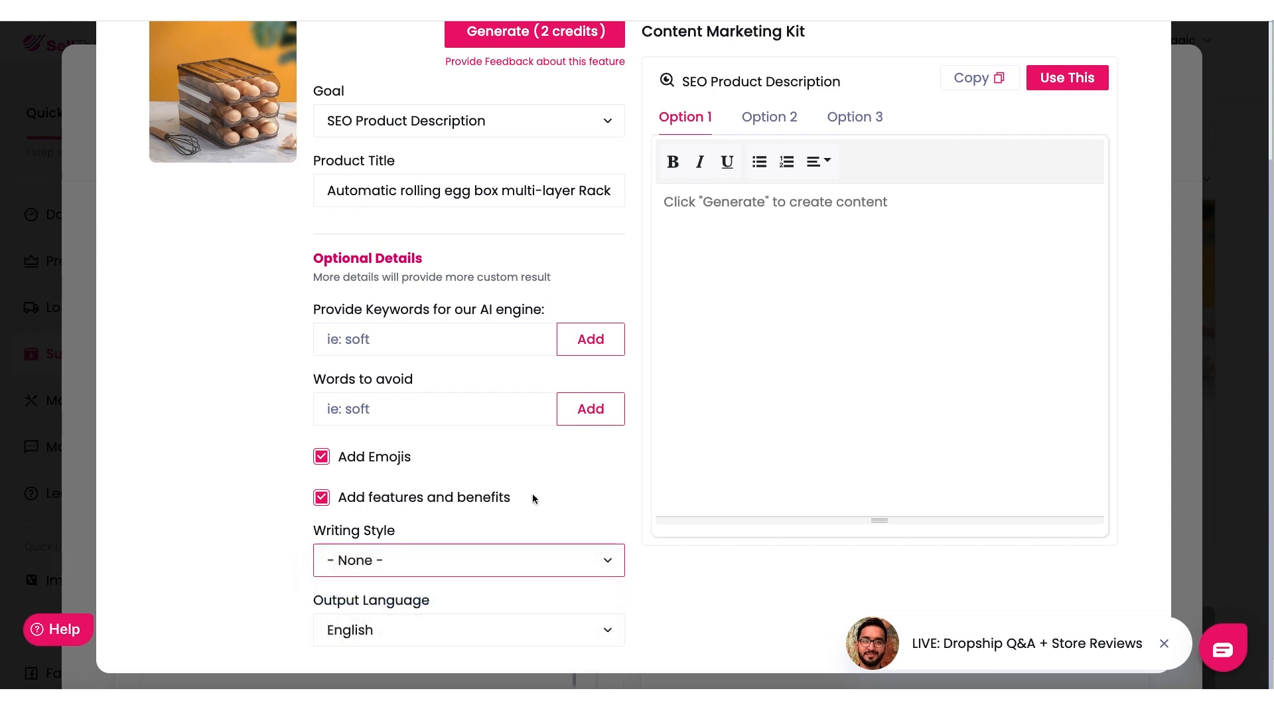
pyautogui.click(451, 624)
pyautogui.click(258, 581)
pyautogui.click(399, 629)
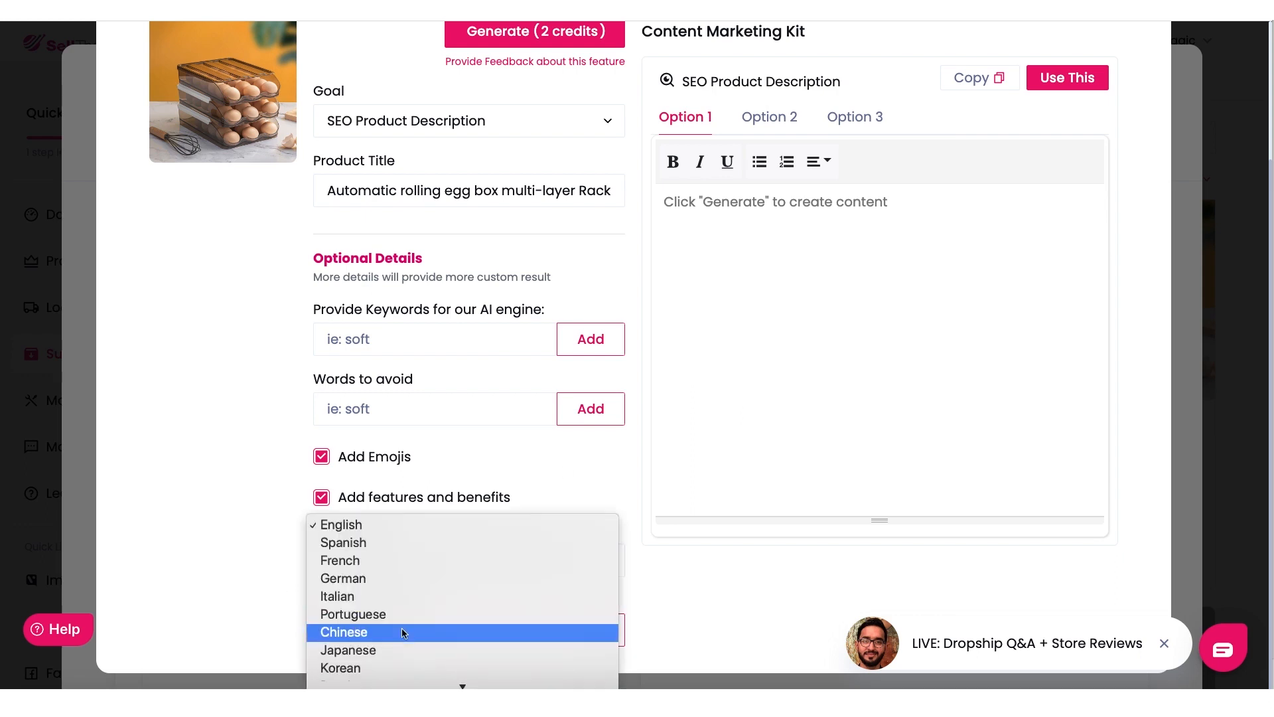
pyautogui.click(278, 531)
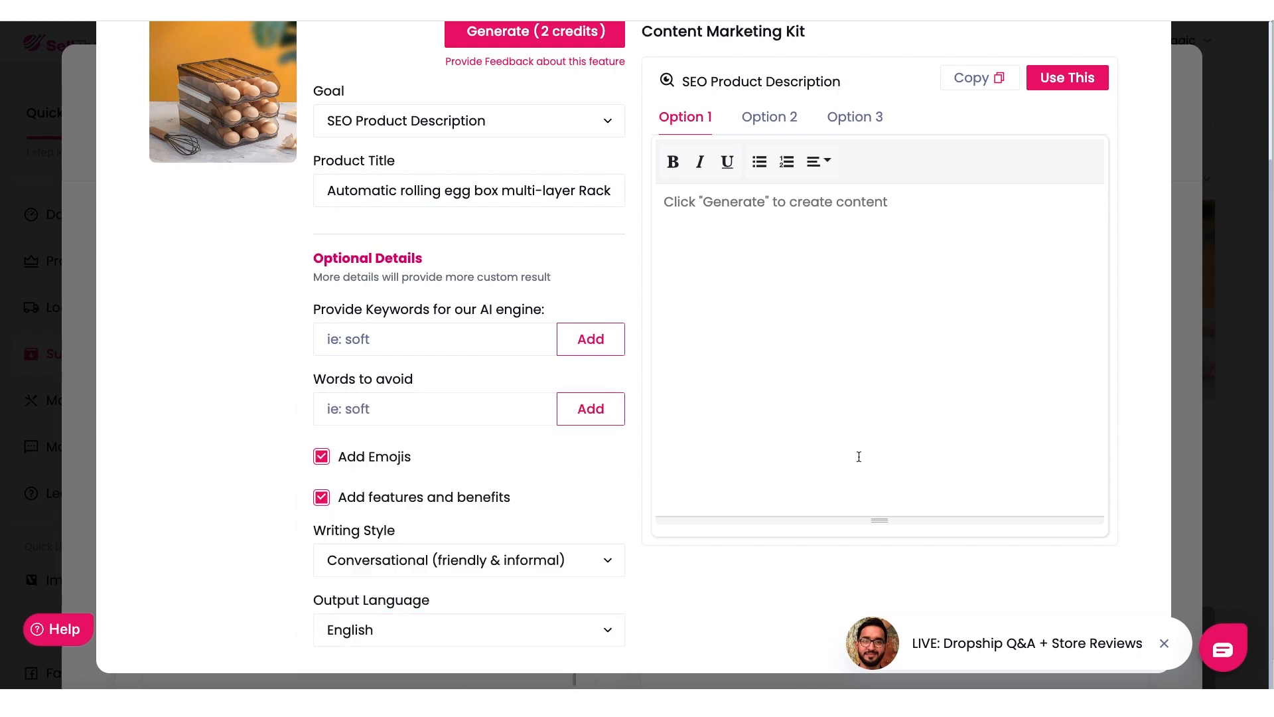
# - Generate the SEO product description with the chosen settings
pyautogui.scroll(3, 858, 457)
pyautogui.click(486, 498)
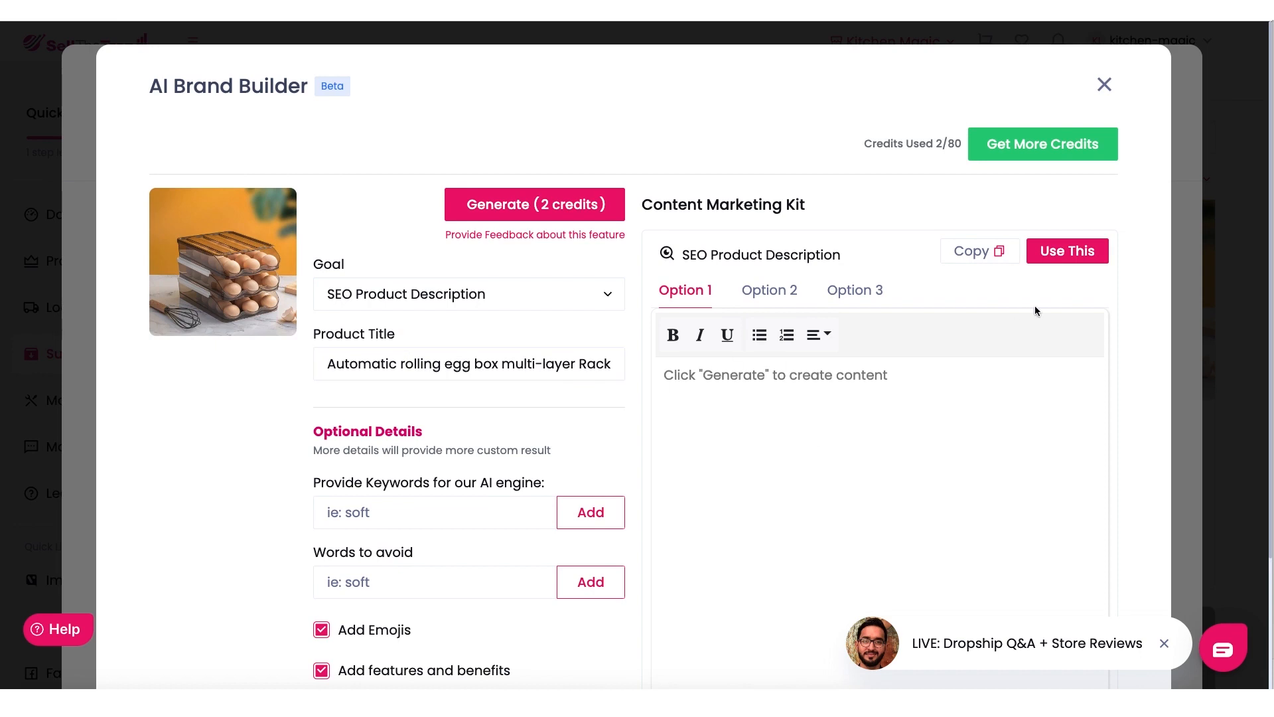
pyautogui.click(511, 206)
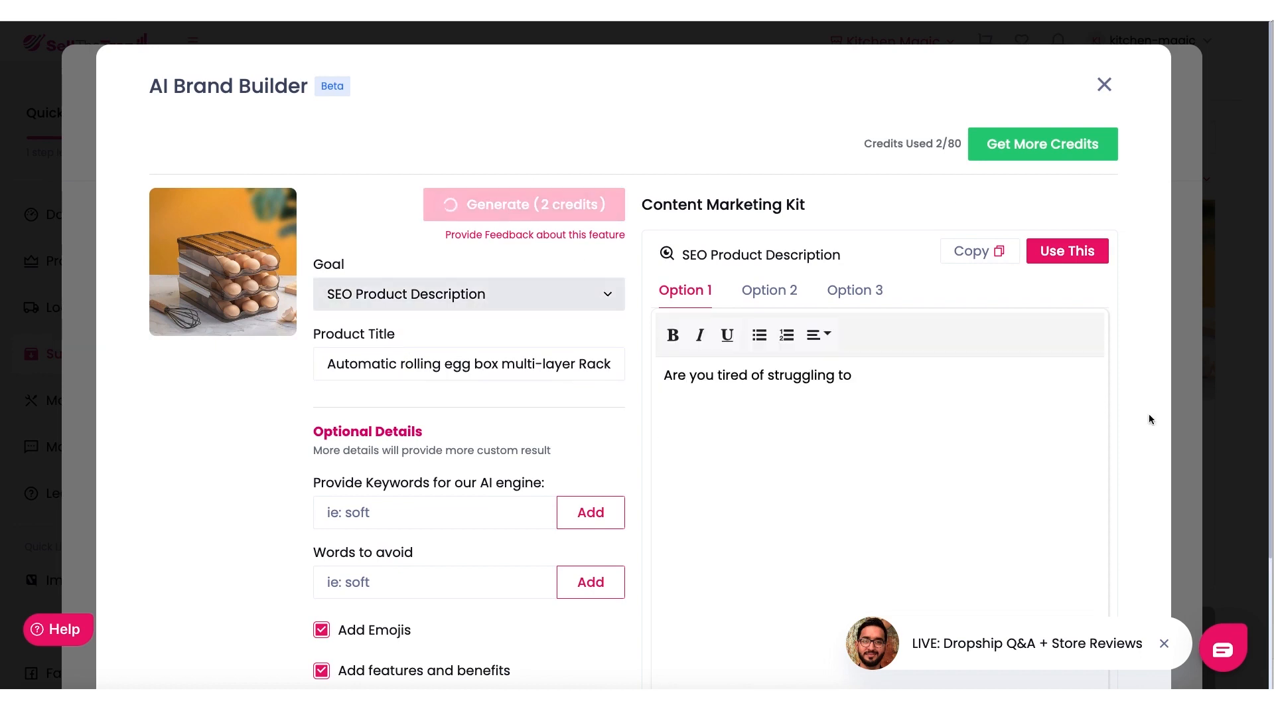
# - Read through the generated SEO product description and compare it with Option 2 and Option 3
pyautogui.scroll(-3, 1150, 384)
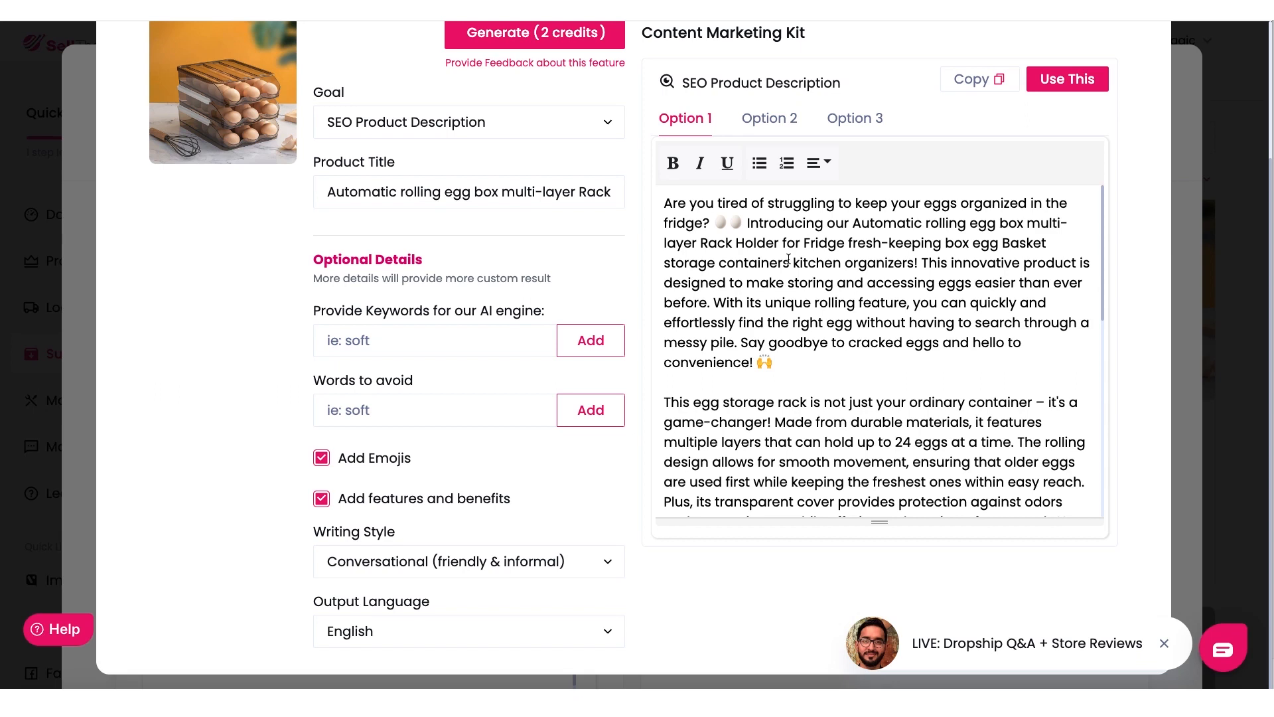
pyautogui.scroll(-7, 876, 229)
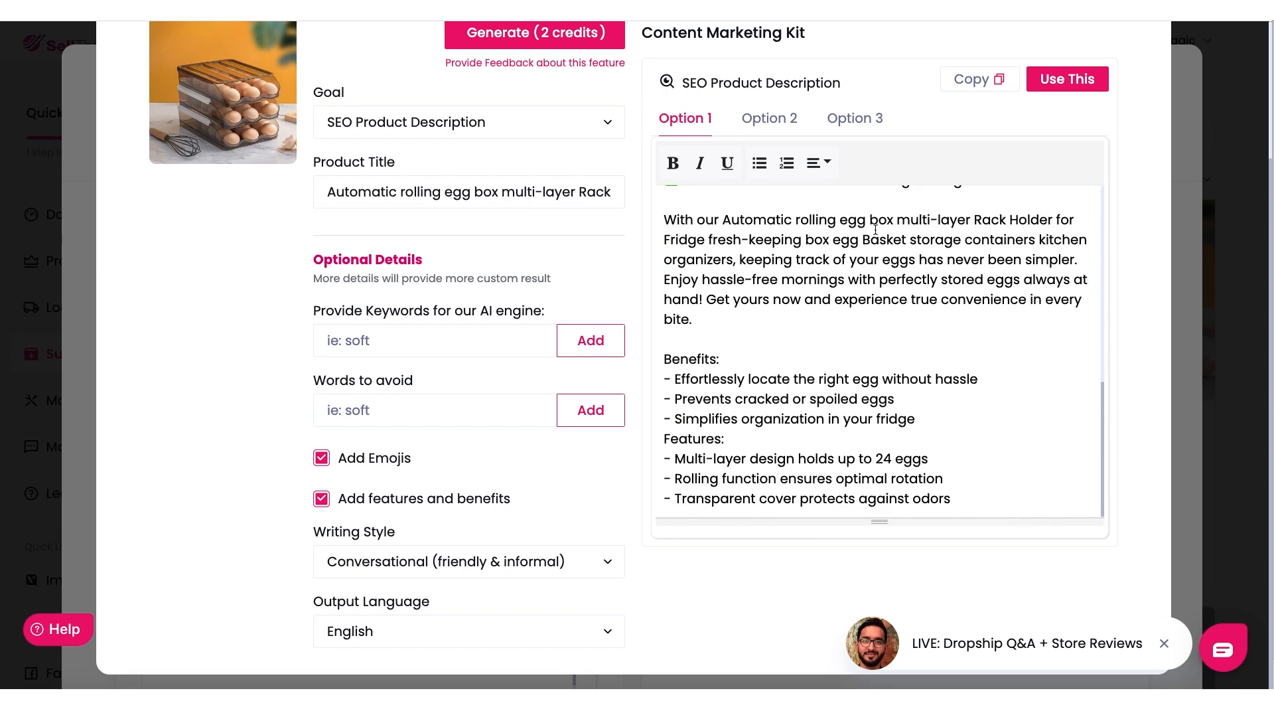
pyautogui.scroll(10, 876, 229)
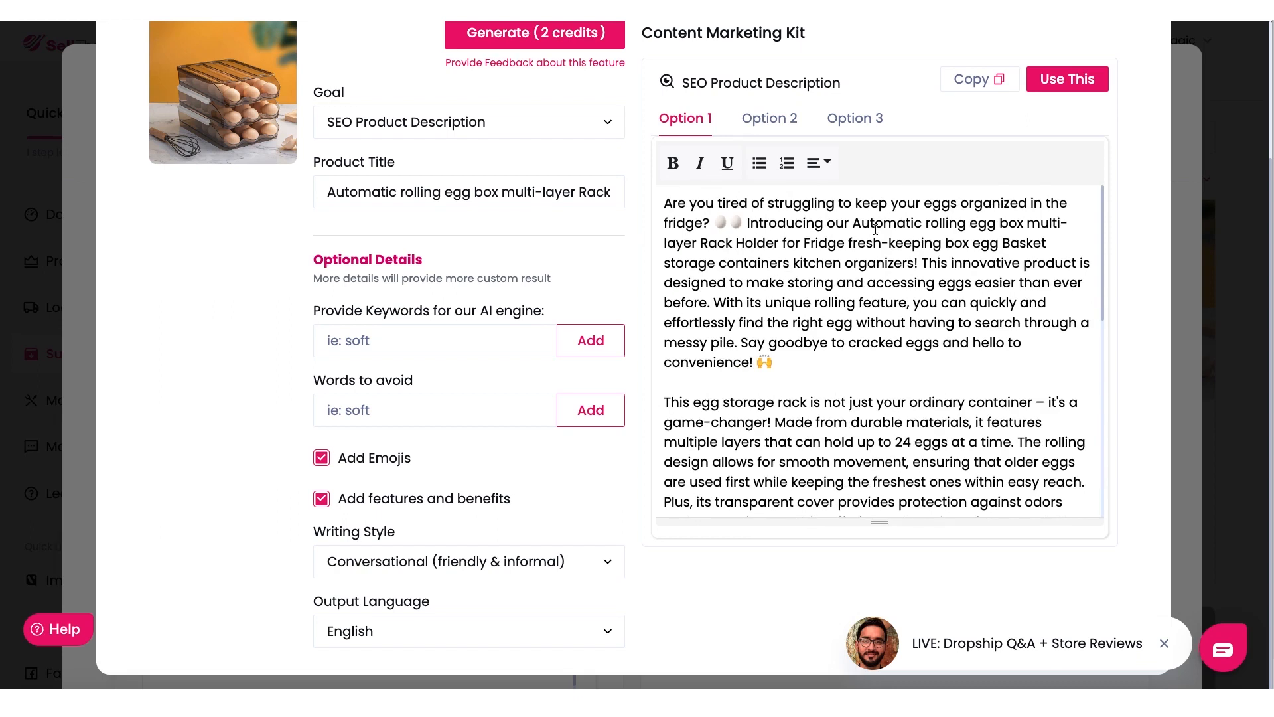
pyautogui.scroll(2, 876, 229)
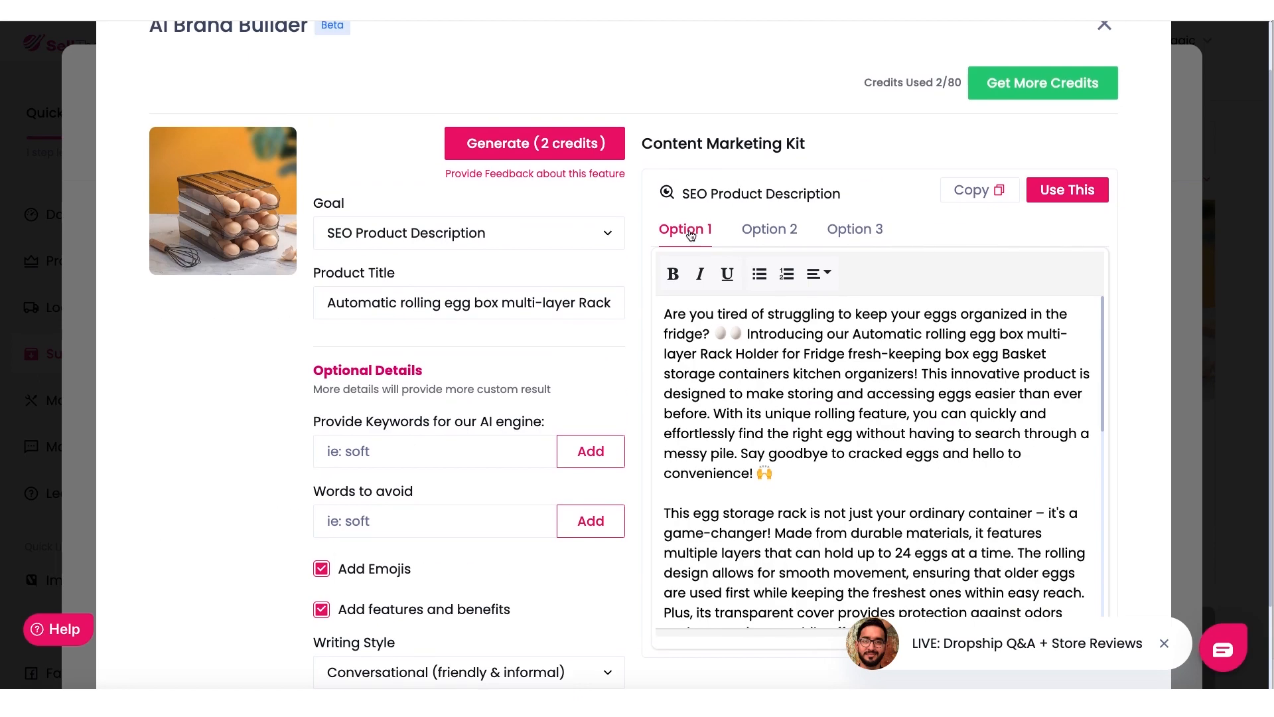
pyautogui.click(772, 236)
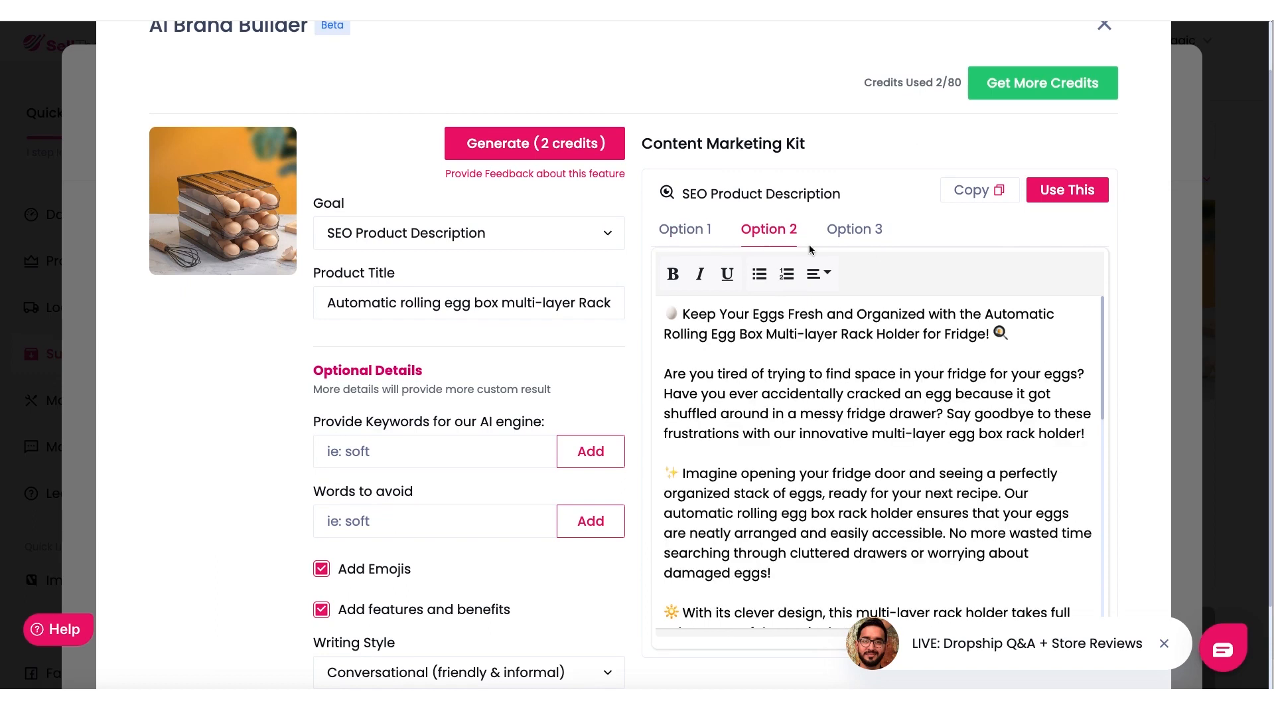
pyautogui.click(840, 230)
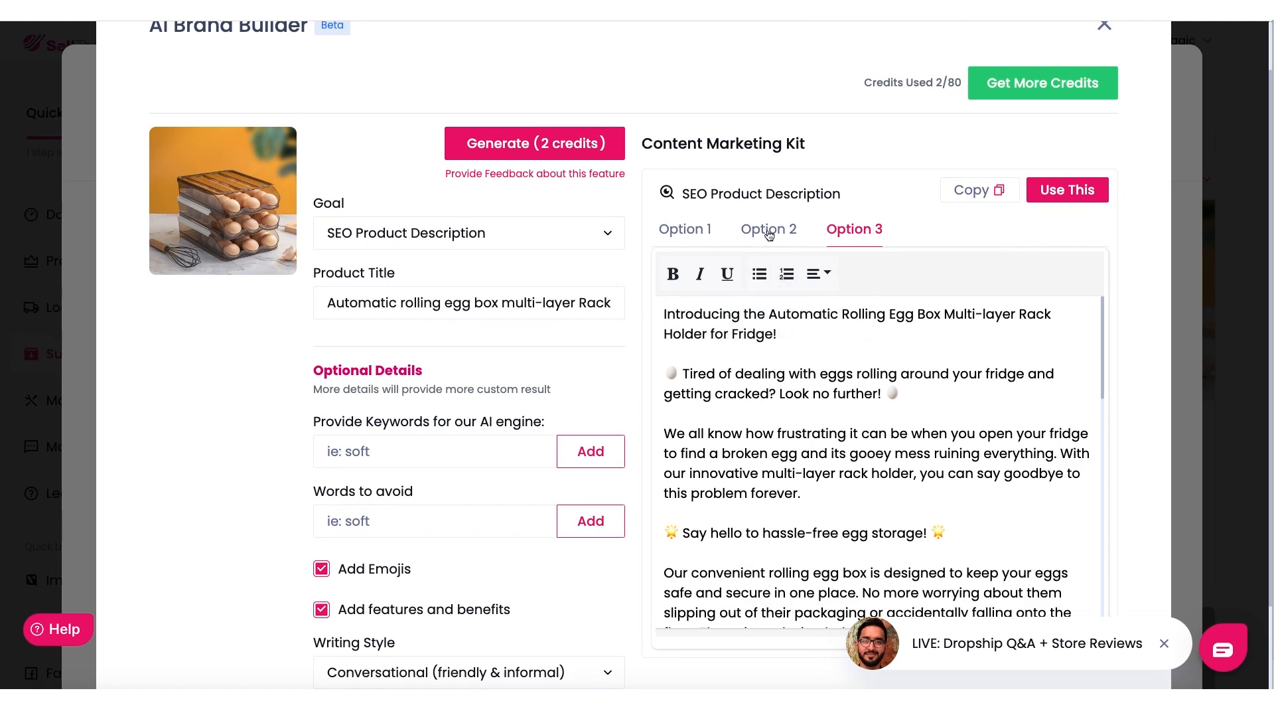
# - Read through Option 3, switch to Option 2 and examine its description, benefits and features
pyautogui.scroll(-10, 749, 394)
pyautogui.scroll(10, 749, 394)
pyautogui.click(769, 229)
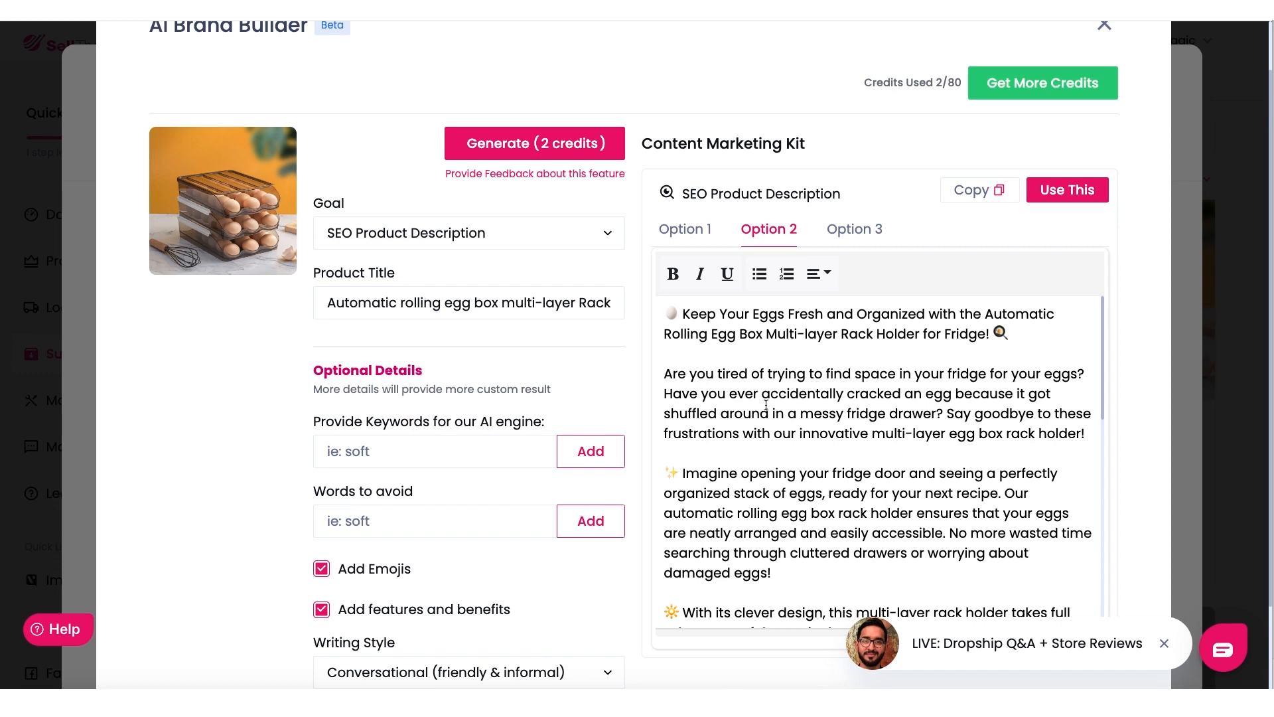
pyautogui.scroll(-5, 719, 373)
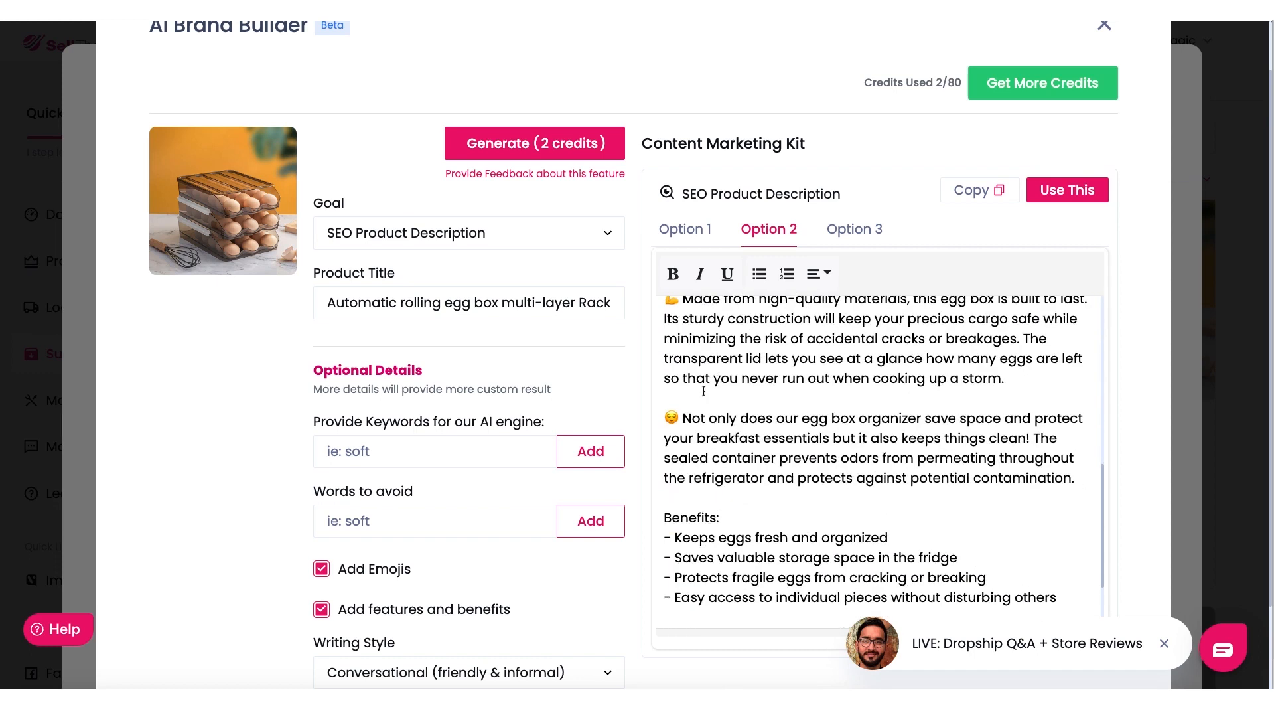
pyautogui.scroll(-2, 708, 393)
pyautogui.moveTo(671, 424); pyautogui.dragTo(875, 499)
pyautogui.click(768, 517)
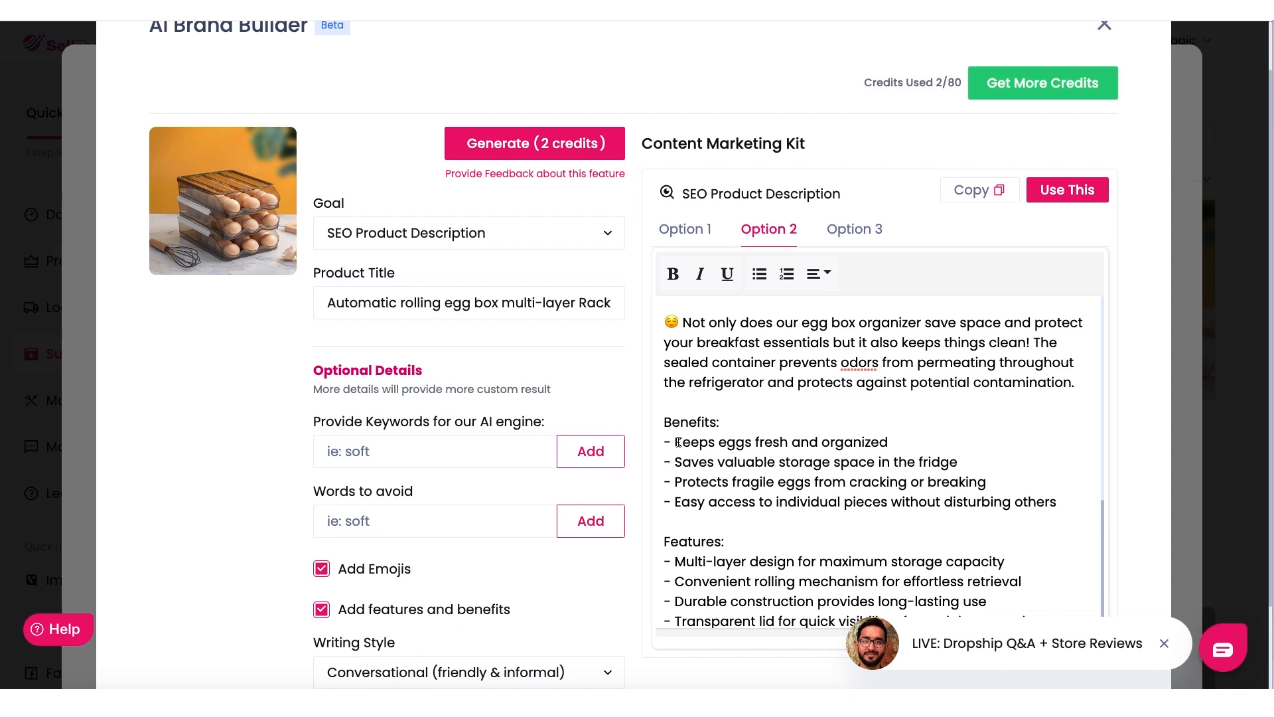
pyautogui.moveTo(675, 441); pyautogui.dragTo(896, 444)
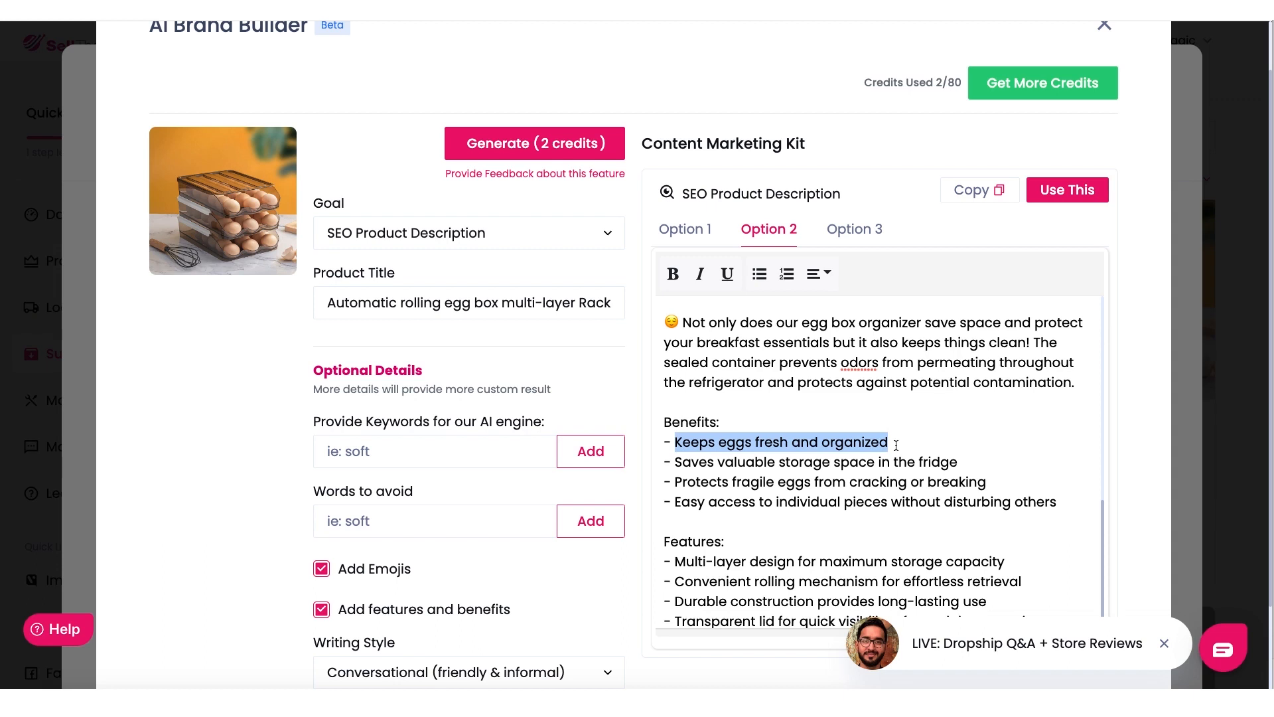
# - Apply the Option 2 text as the product description and close the AI Brand Builder
pyautogui.scroll(10, 868, 424)
pyautogui.scroll(1, 868, 423)
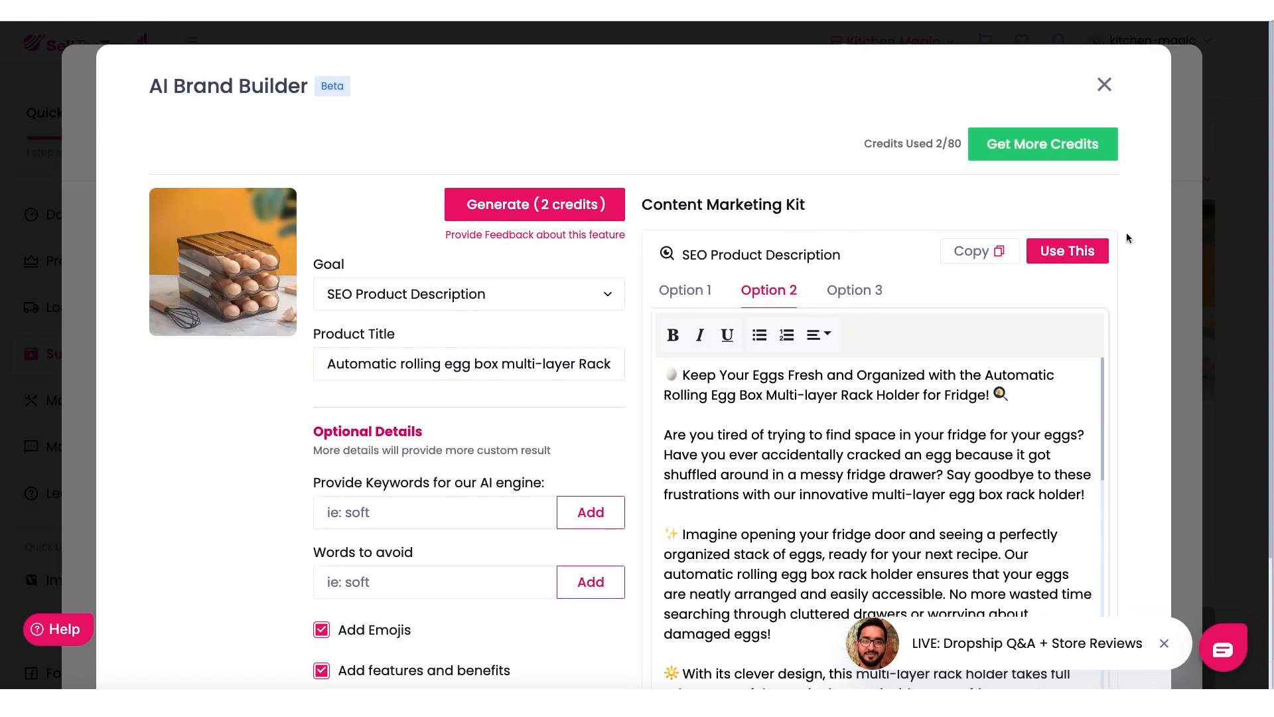
pyautogui.click(1068, 254)
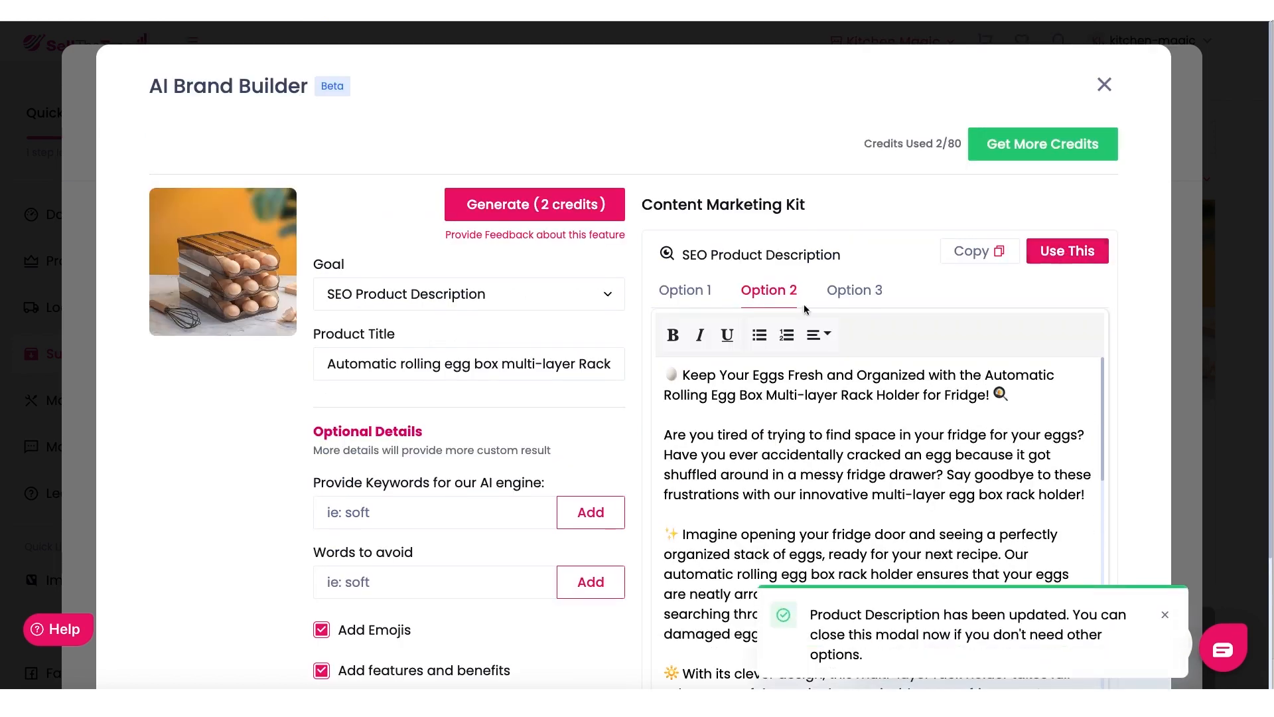
pyautogui.click(1103, 86)
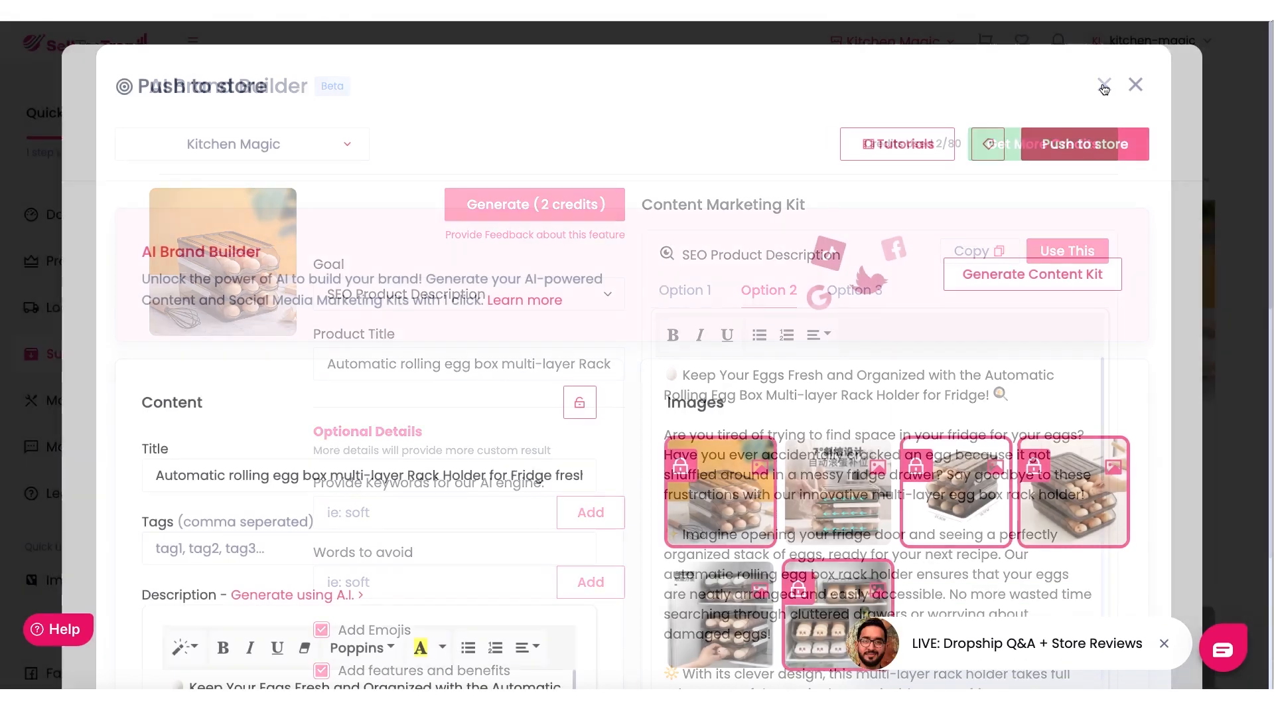
# - Shorten the product title to "Automatic rolling egg box"
pyautogui.scroll(-4, 368, 208)
pyautogui.scroll(4, 402, 304)
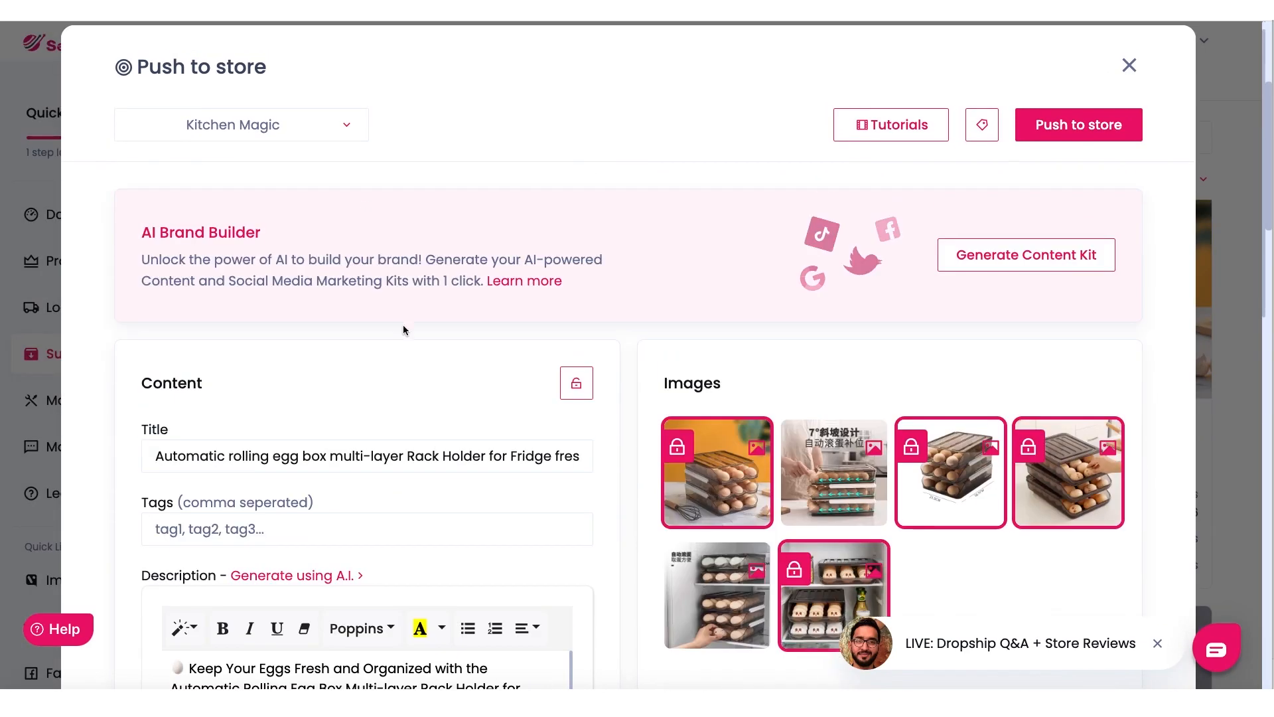
pyautogui.scroll(-3, 332, 284)
pyautogui.moveTo(332, 284); pyautogui.dragTo(623, 285)
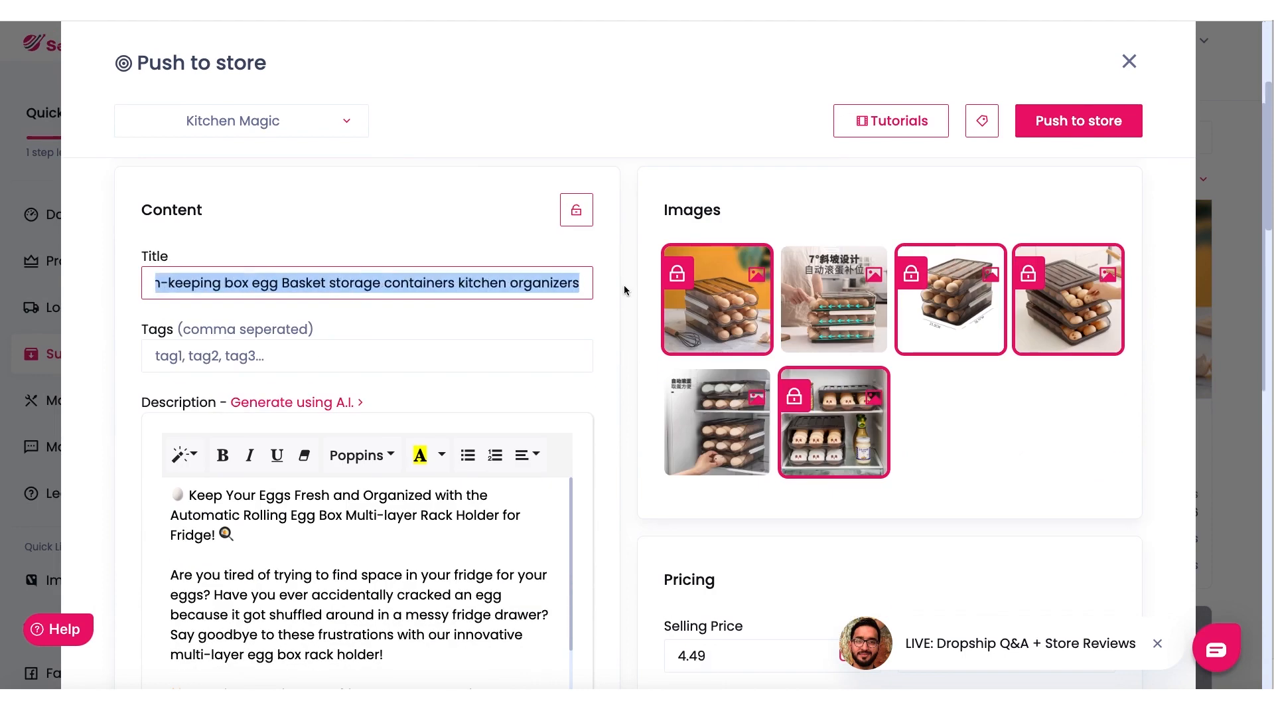
pyautogui.press('BackSpace')
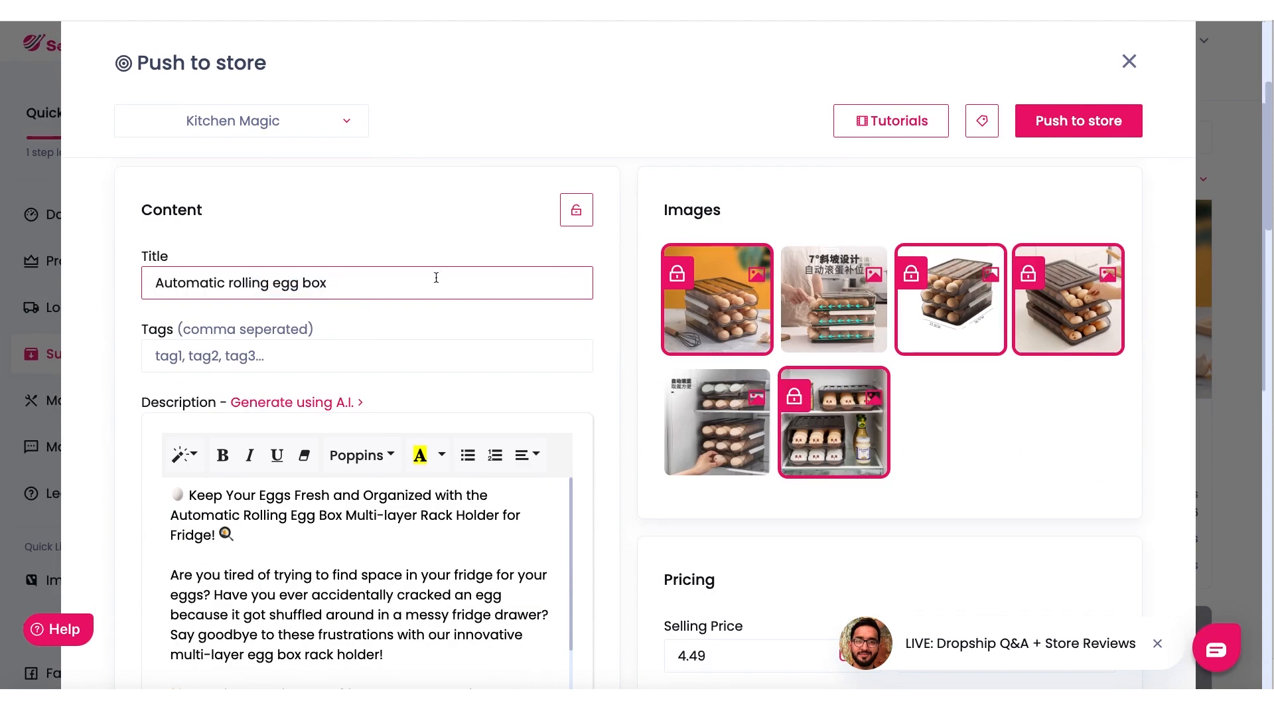
# - Review the product's title, description, images and pricing section in the push-to-store form
pyautogui.scroll(-2, 718, 271)
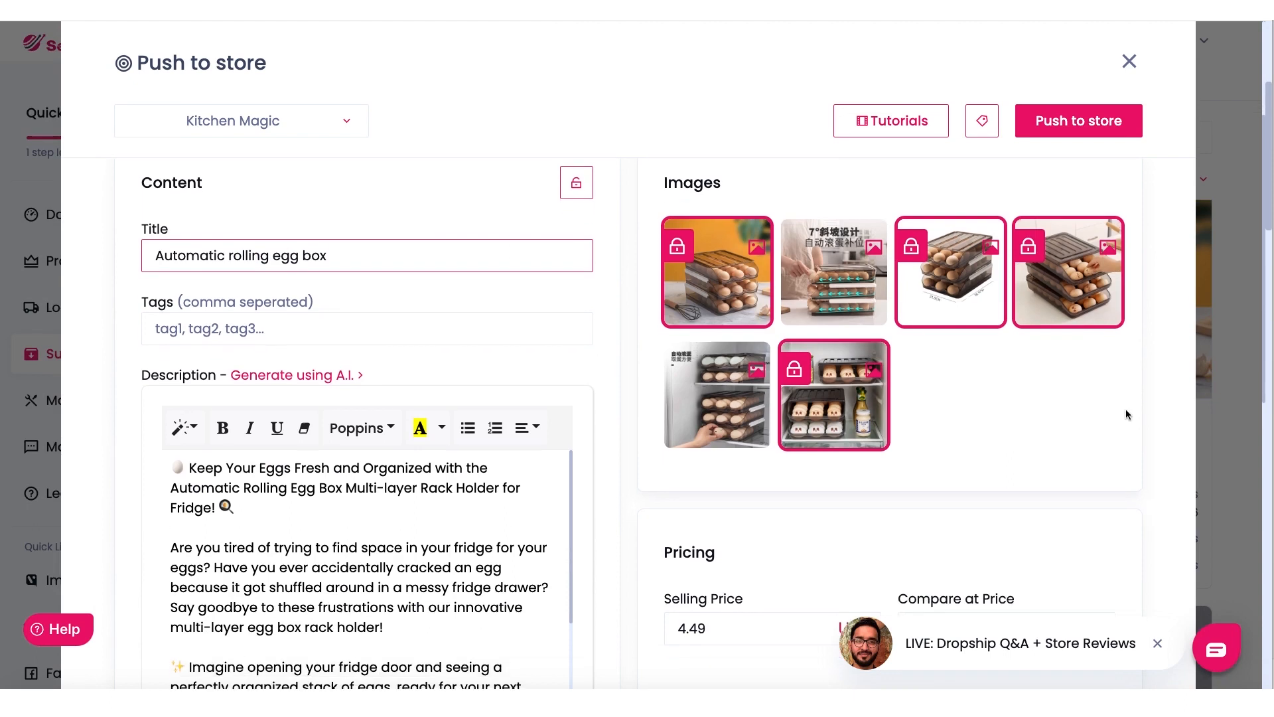
pyautogui.scroll(-2, 718, 271)
pyautogui.scroll(-2, 739, 345)
pyautogui.moveTo(662, 297); pyautogui.dragTo(861, 283)
pyautogui.click(790, 281)
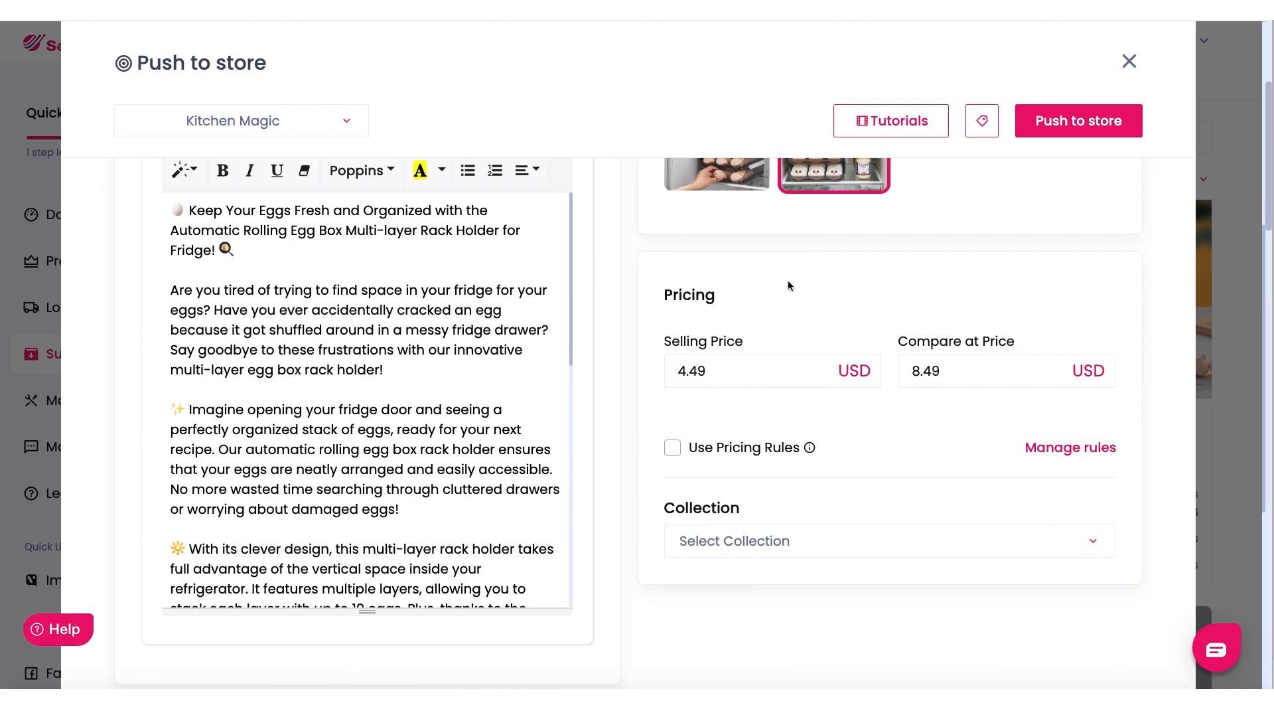
pyautogui.scroll(5, 789, 286)
pyautogui.scroll(-3, 540, 361)
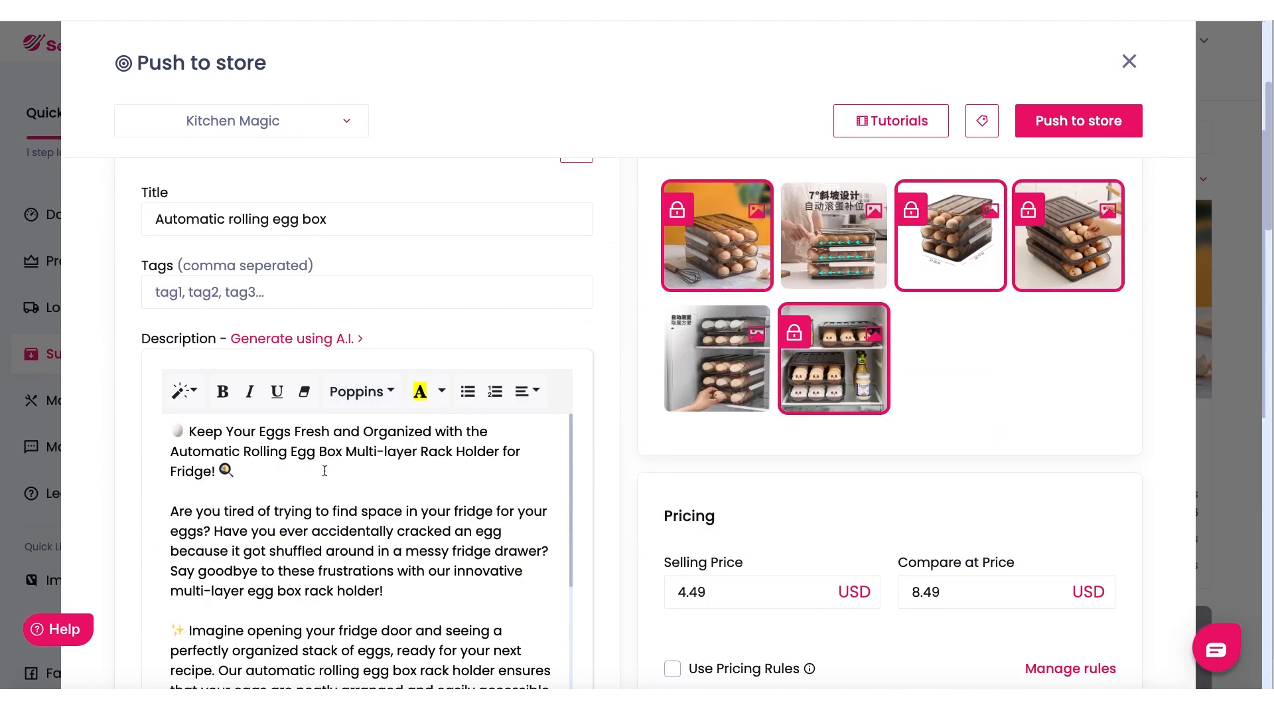
pyautogui.scroll(3, 324, 470)
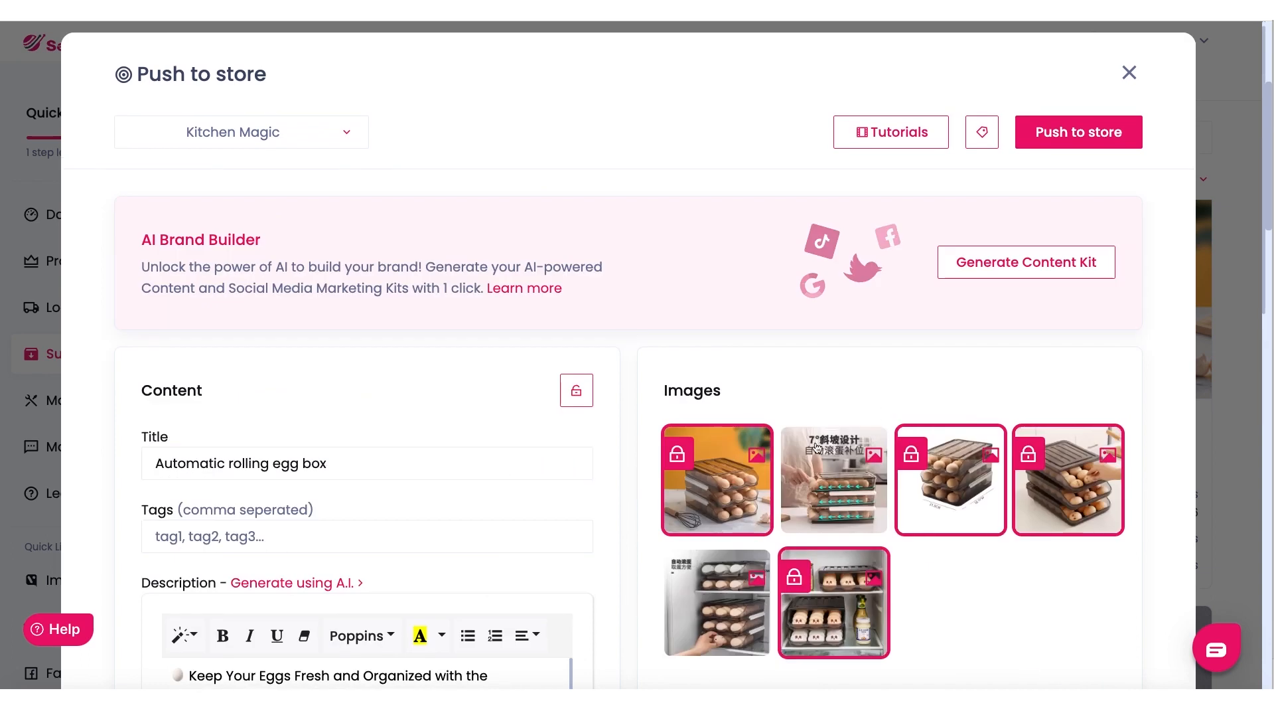
pyautogui.scroll(-5, 997, 365)
pyautogui.scroll(-2, 996, 364)
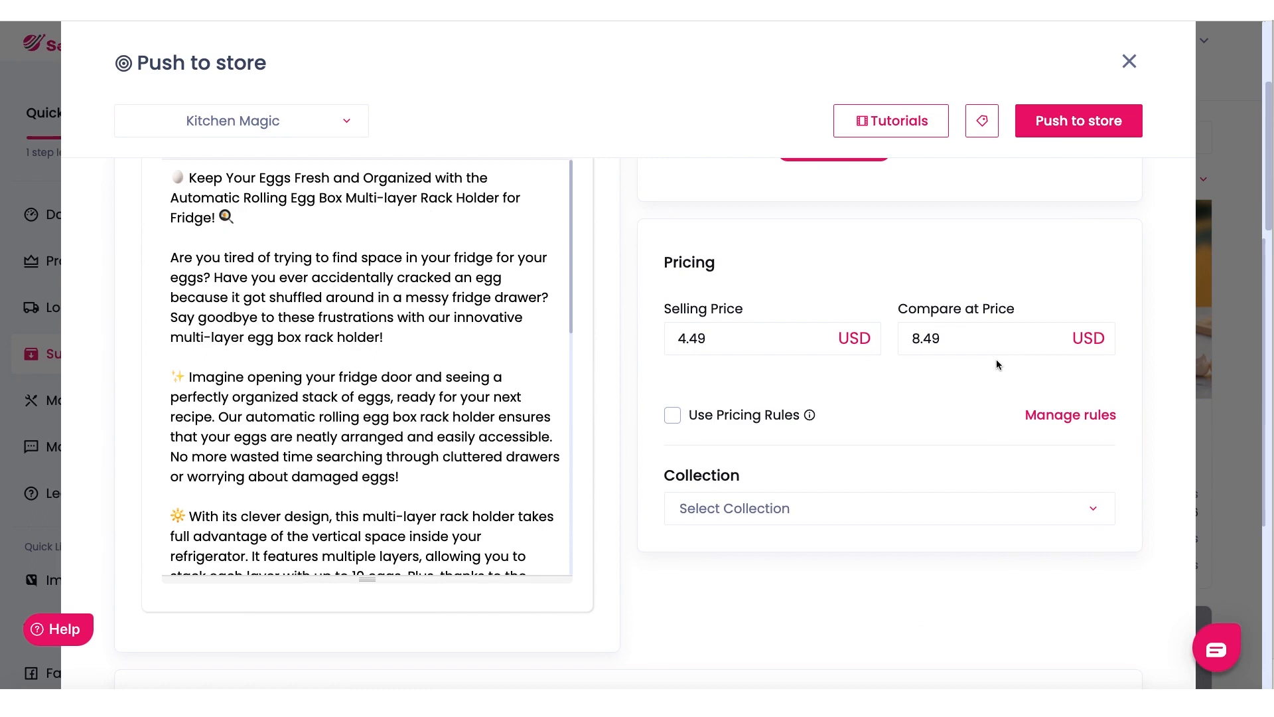
# - Enable Use Pricing Rules for the product and open the store's pricing rules for management
pyautogui.click(747, 338)
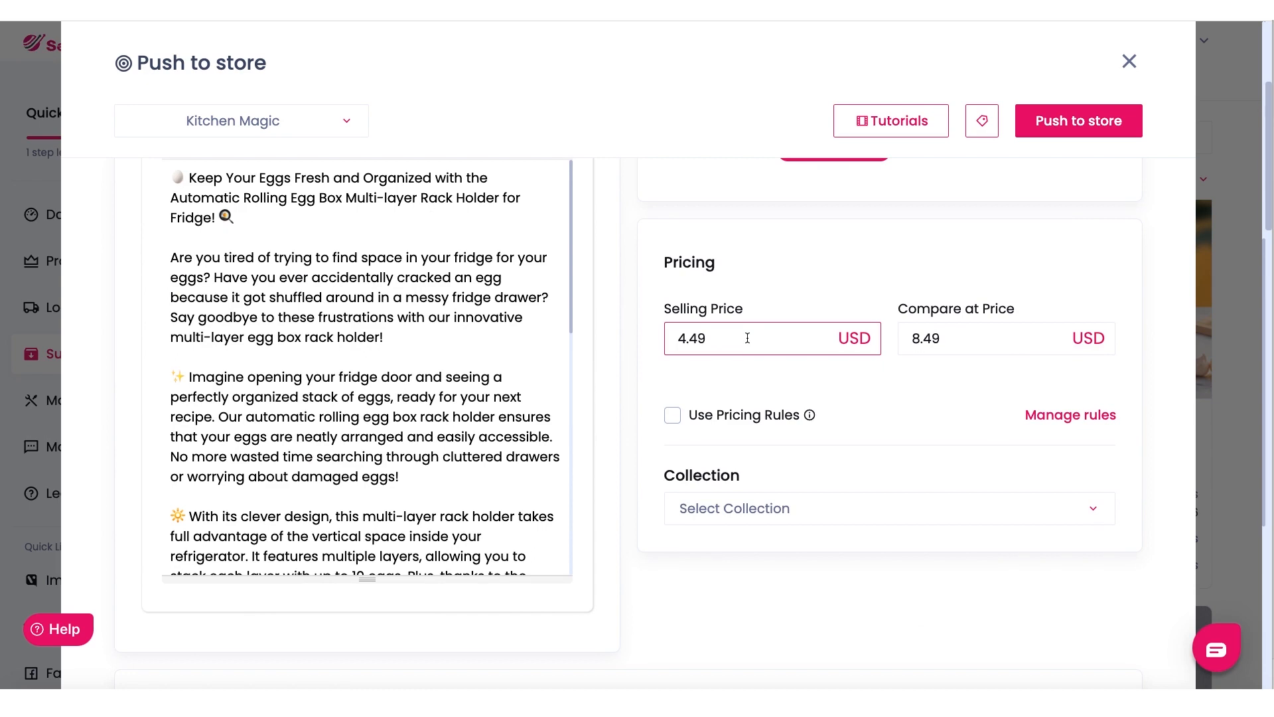
pyautogui.moveTo(809, 415)
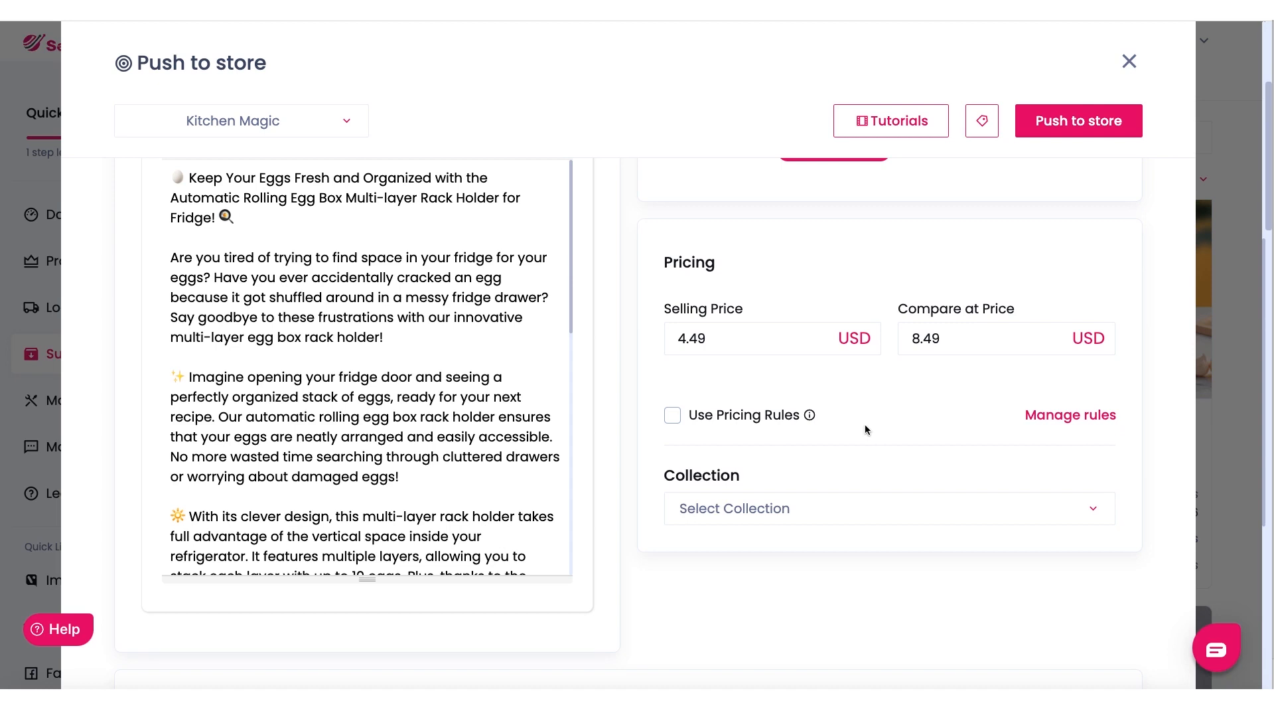
pyautogui.click(673, 416)
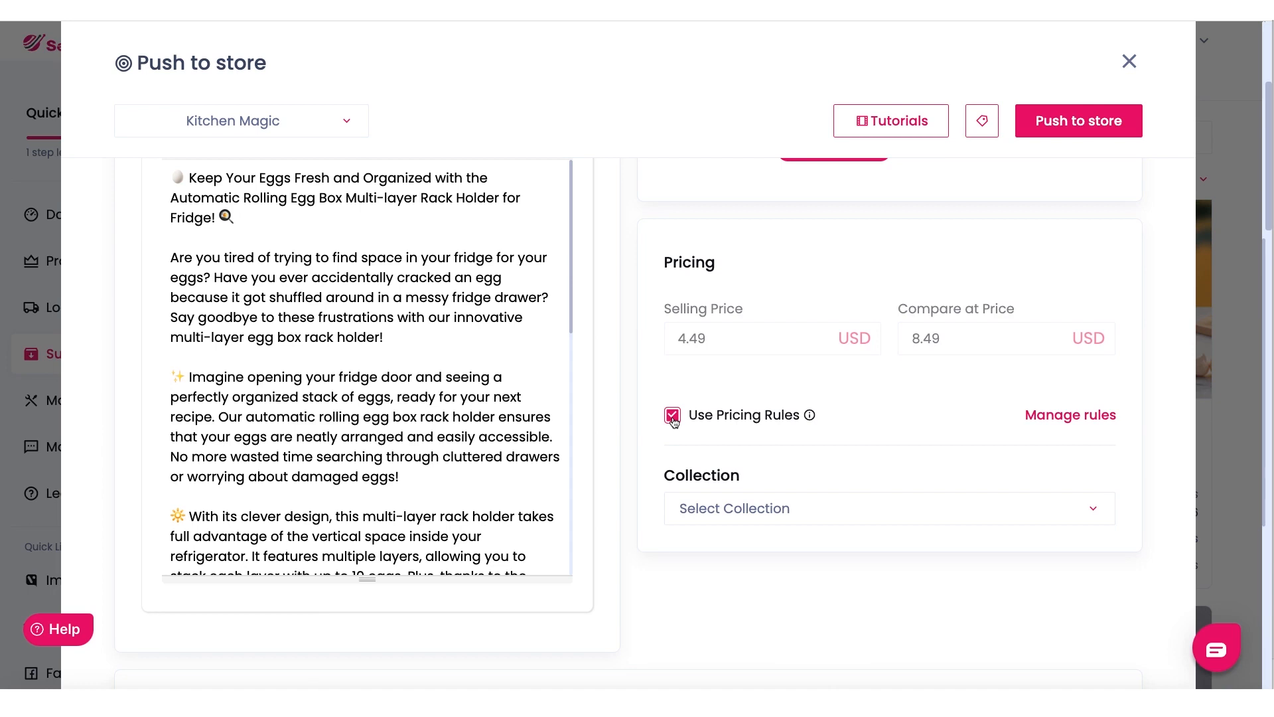
pyautogui.click(1059, 418)
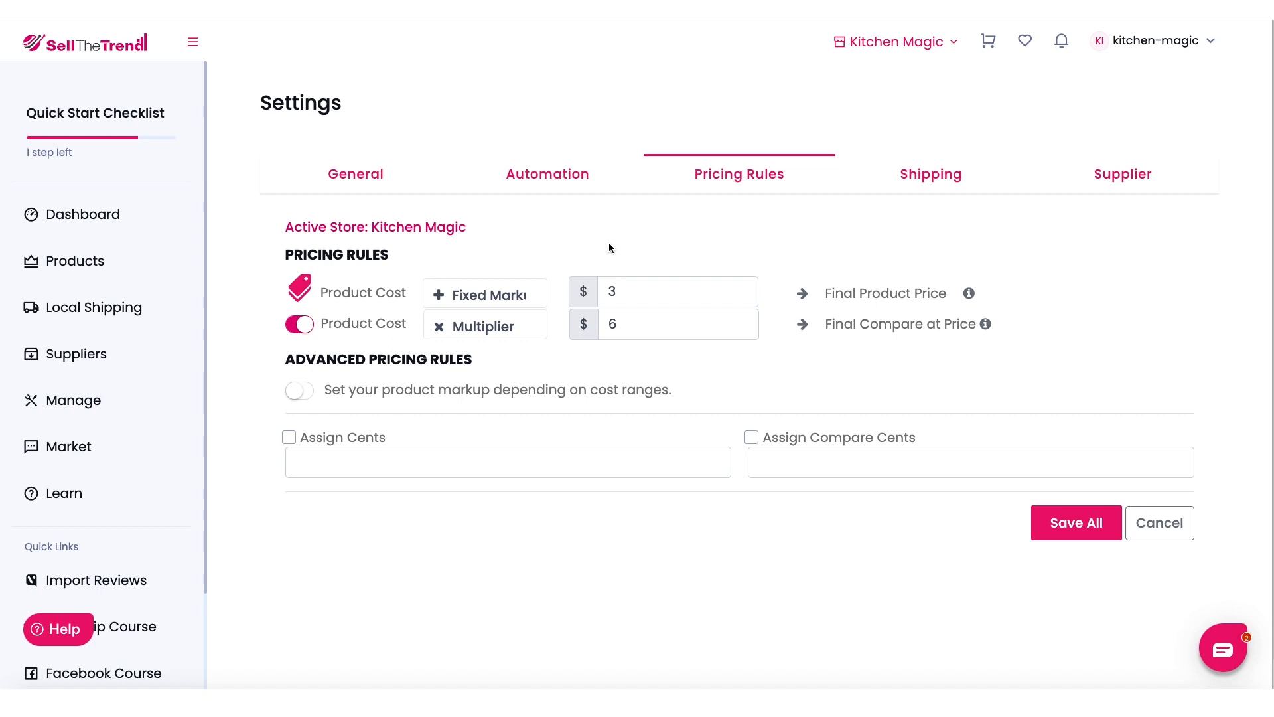
# - Set the product price rule to Multiplier and switch the compare-at price rule off and on again
pyautogui.click(494, 294)
pyautogui.click(485, 335)
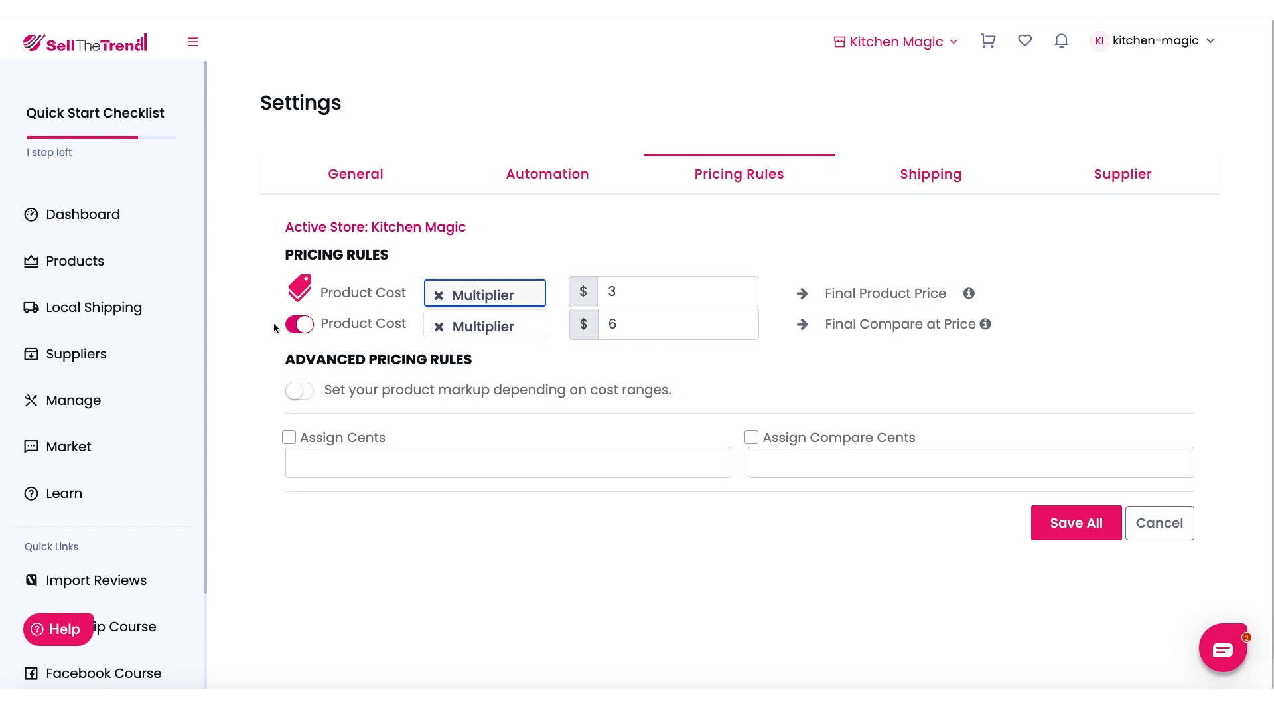
pyautogui.click(308, 325)
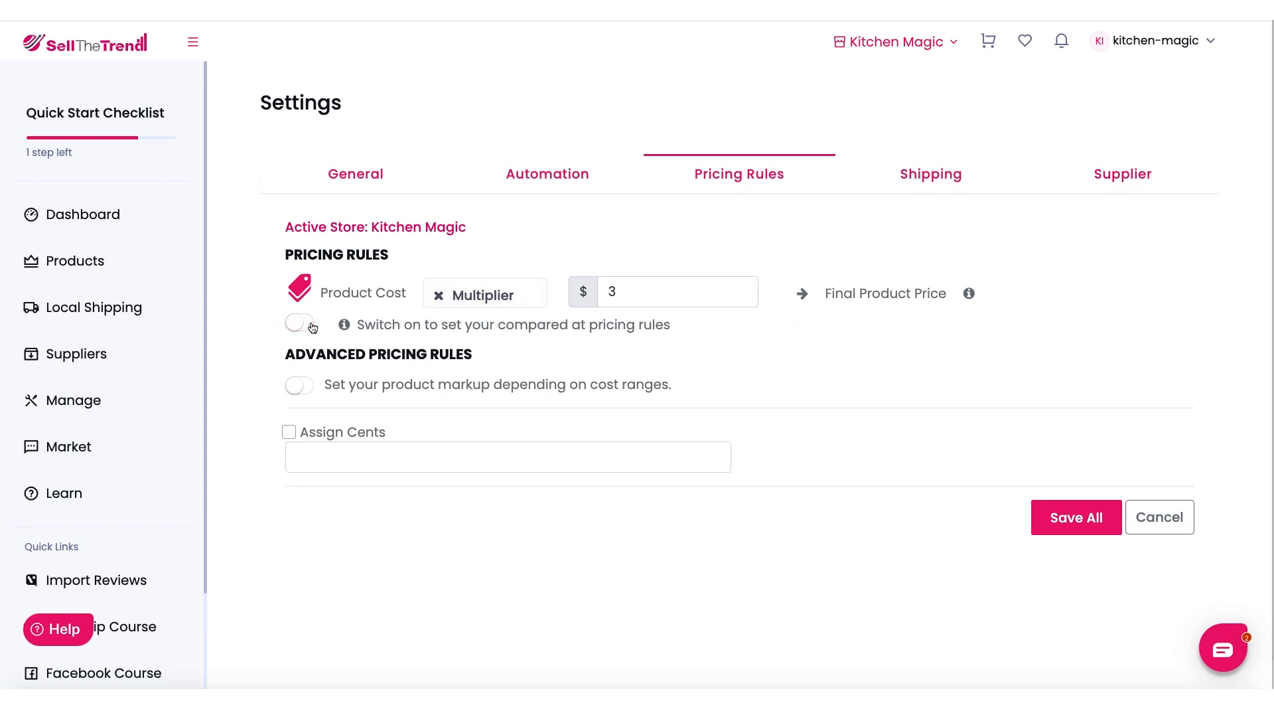
pyautogui.click(298, 327)
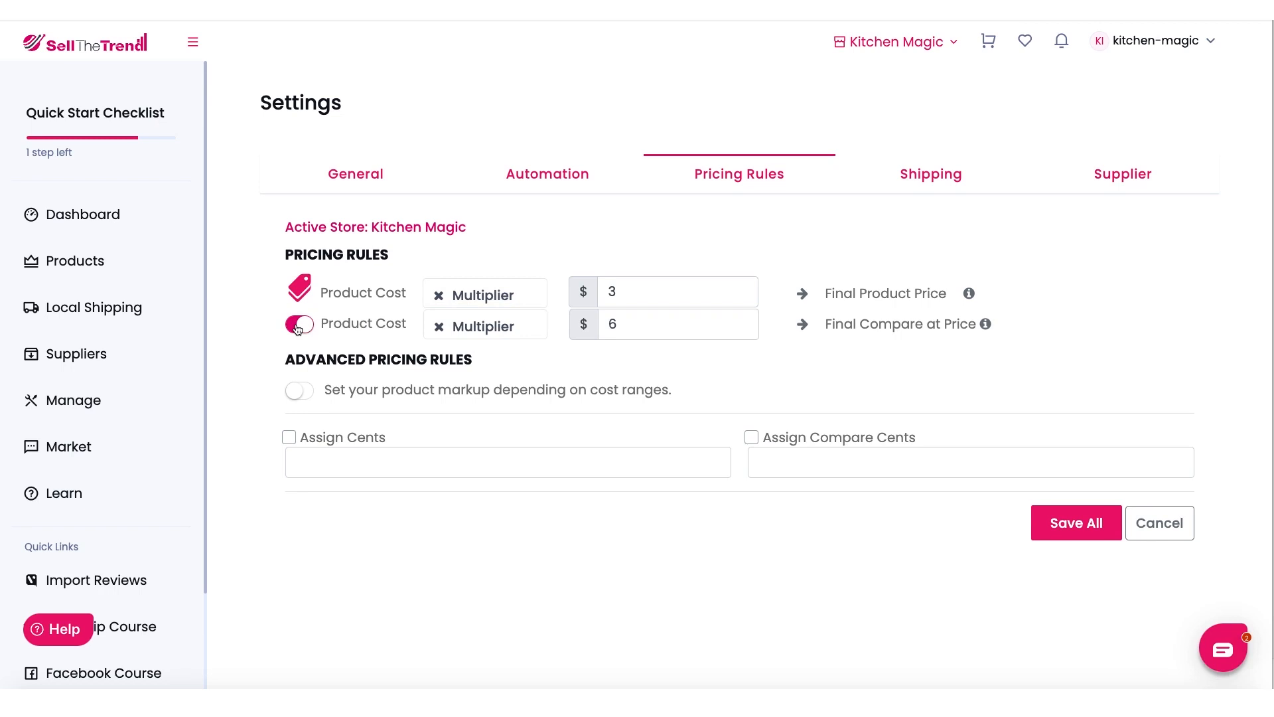
# - Change the product price rule back to Fixed Markup and look at its amount
pyautogui.click(507, 296)
pyautogui.click(506, 353)
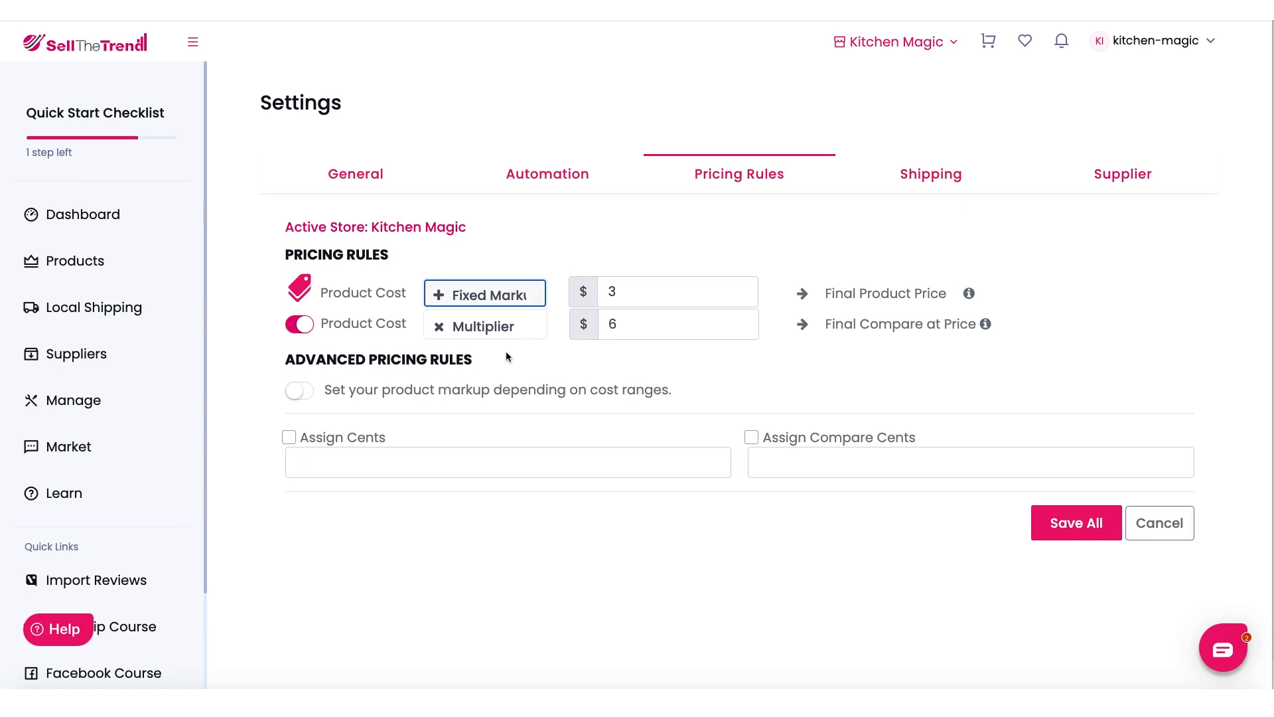
pyautogui.moveTo(634, 292); pyautogui.dragTo(593, 290)
pyautogui.click(609, 229)
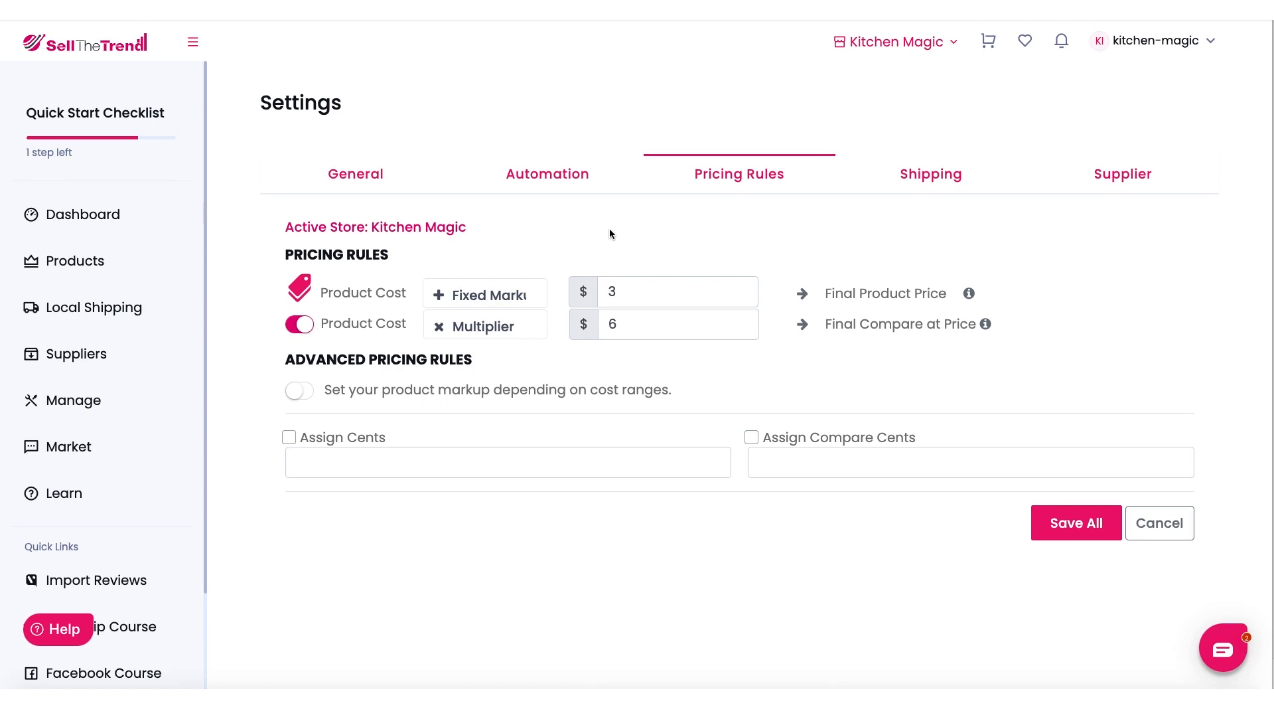
# - Set the calculation type for the final product price to Multiplier
pyautogui.click(498, 292)
pyautogui.click(489, 325)
pyautogui.click(581, 240)
# - View the advanced cost-range pricing rules, switch them off again and save all pricing rules
pyautogui.click(298, 391)
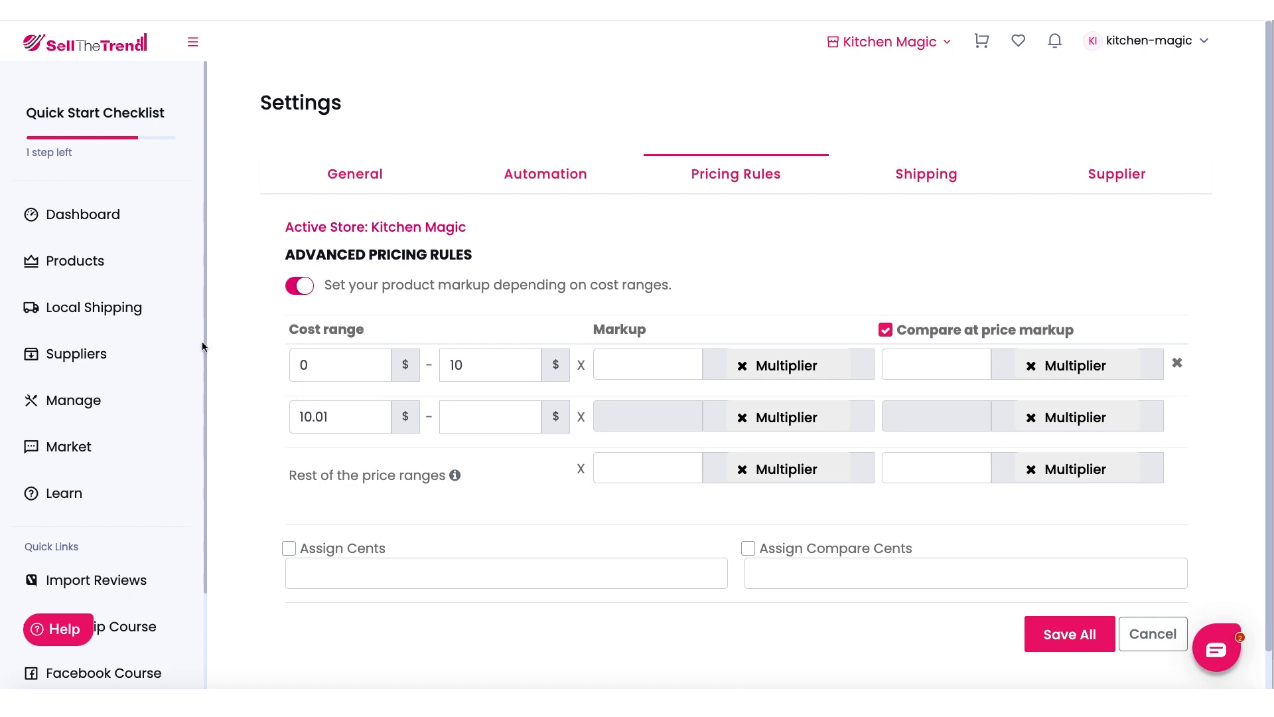
pyautogui.click(309, 290)
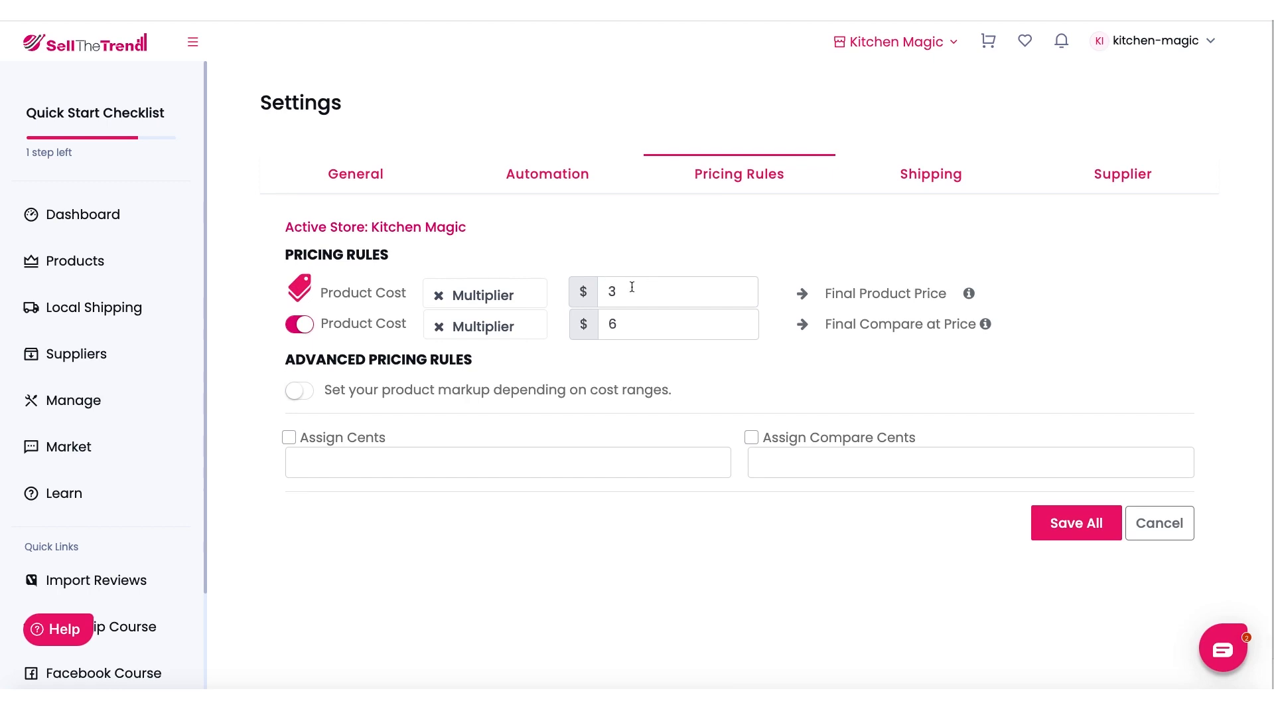
pyautogui.click(1073, 530)
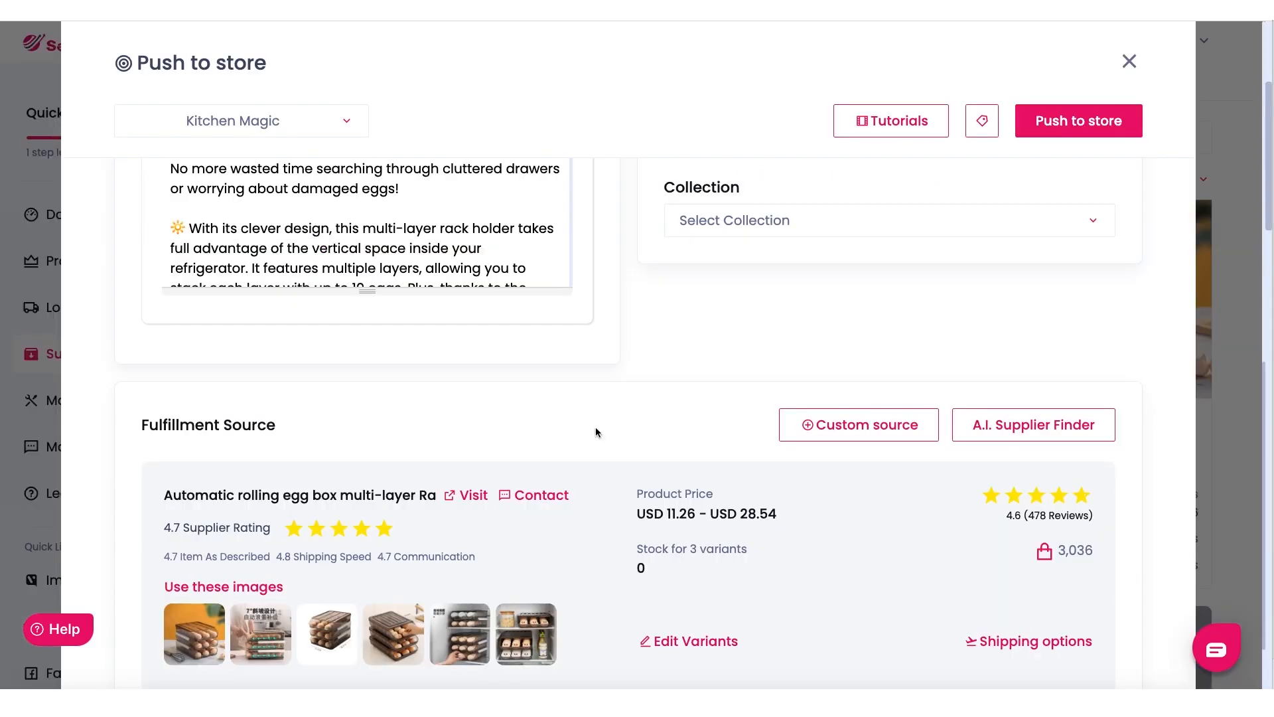
# - Recheck the push-to-store form and examine the fulfillment source's supplier rating, rating breakdown and product price
pyautogui.scroll(10, 593, 428)
pyautogui.scroll(-5, 730, 407)
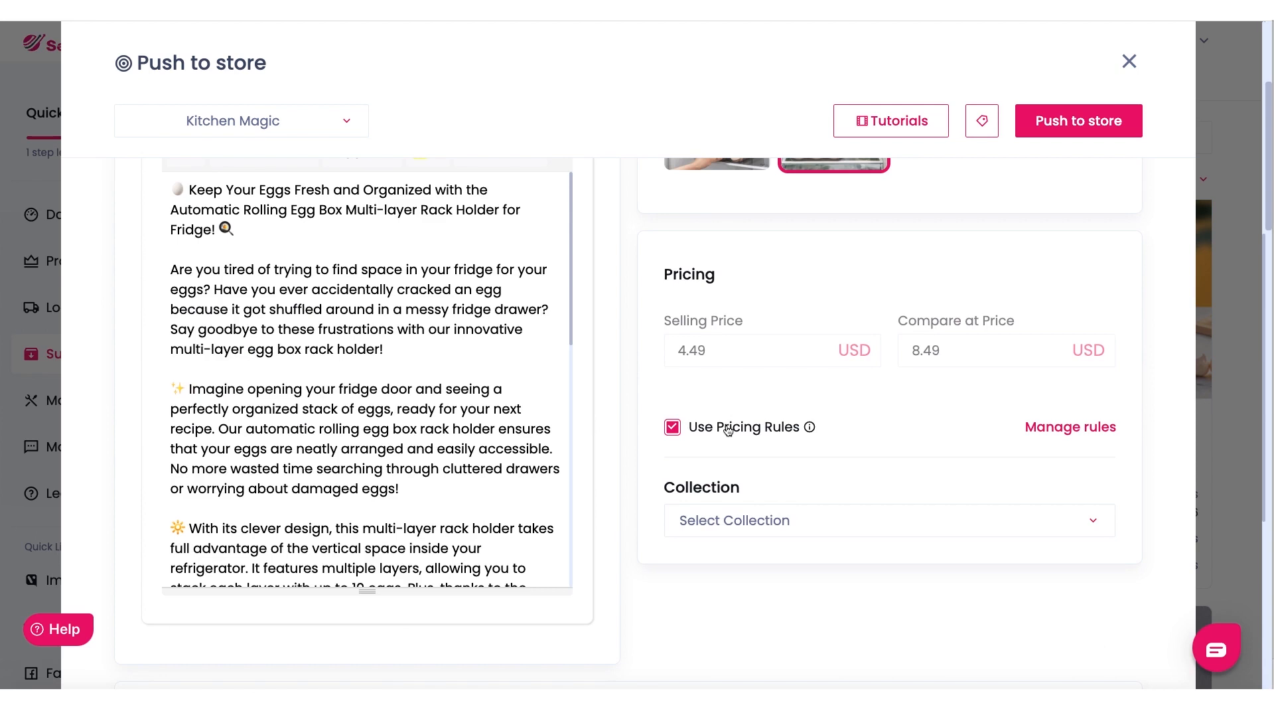
pyautogui.scroll(8, 728, 431)
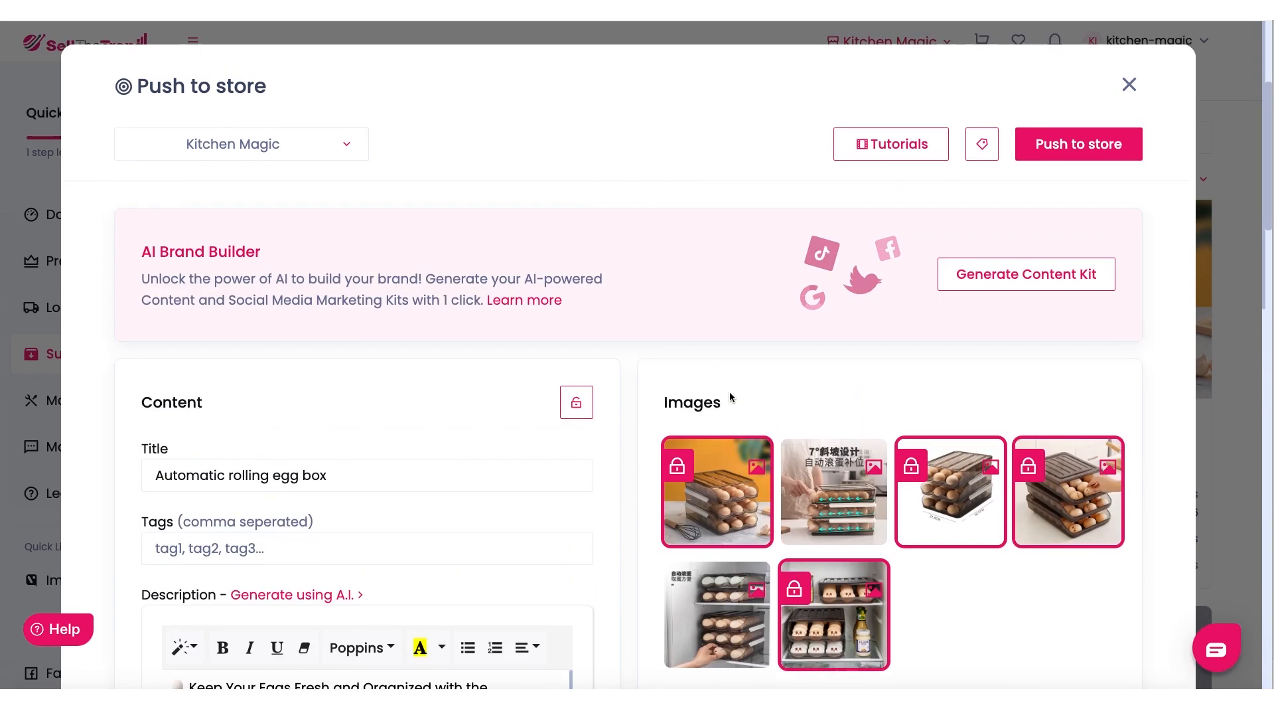
pyautogui.scroll(-10, 730, 396)
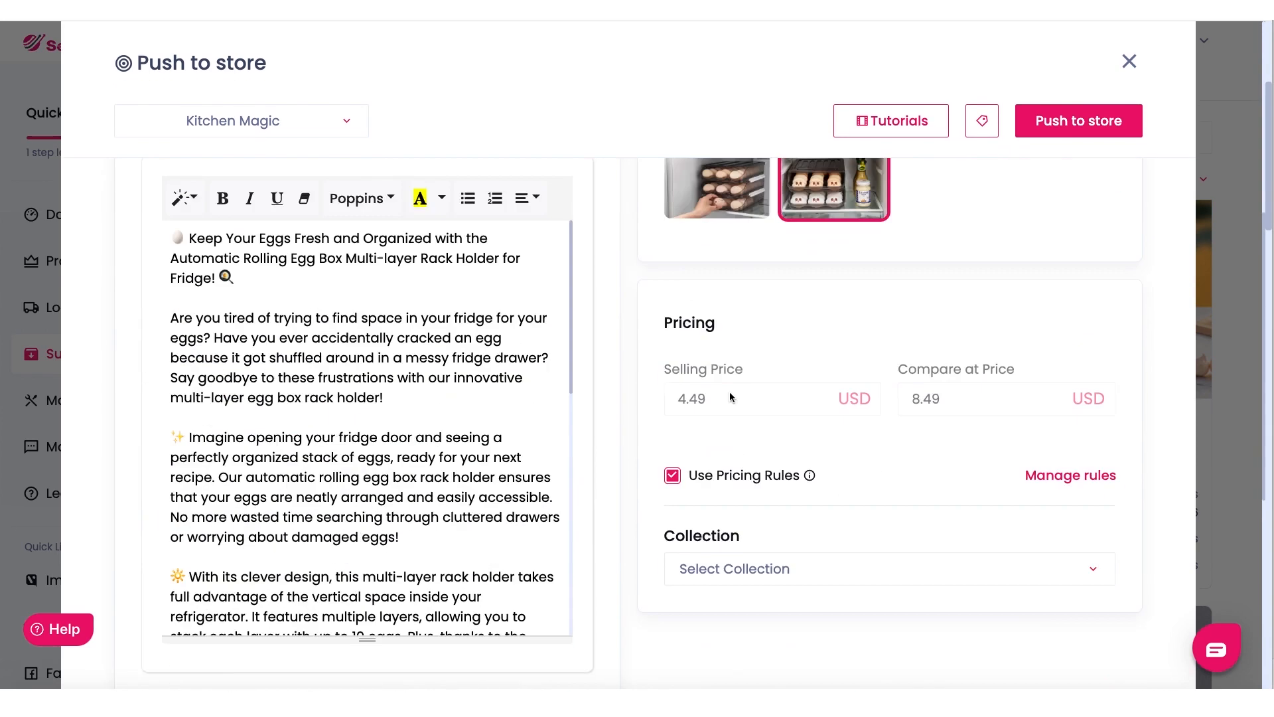
pyautogui.scroll(-3, 730, 396)
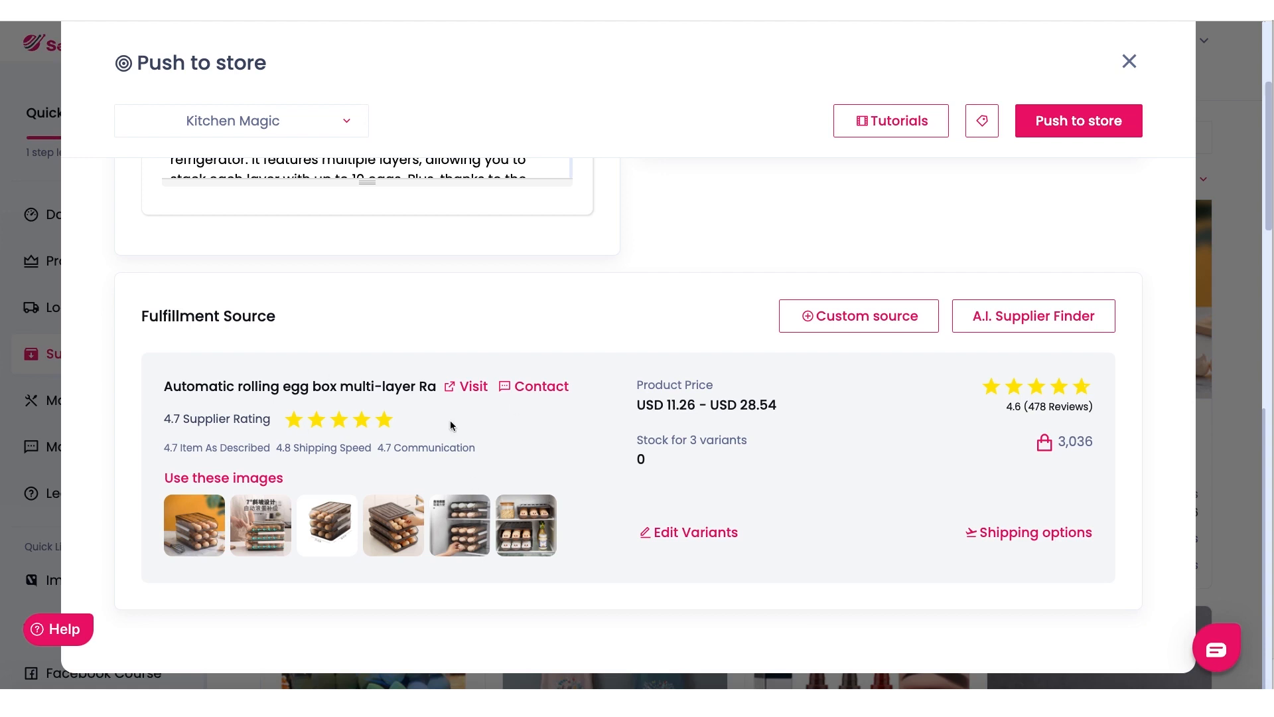
pyautogui.moveTo(164, 418); pyautogui.dragTo(271, 421)
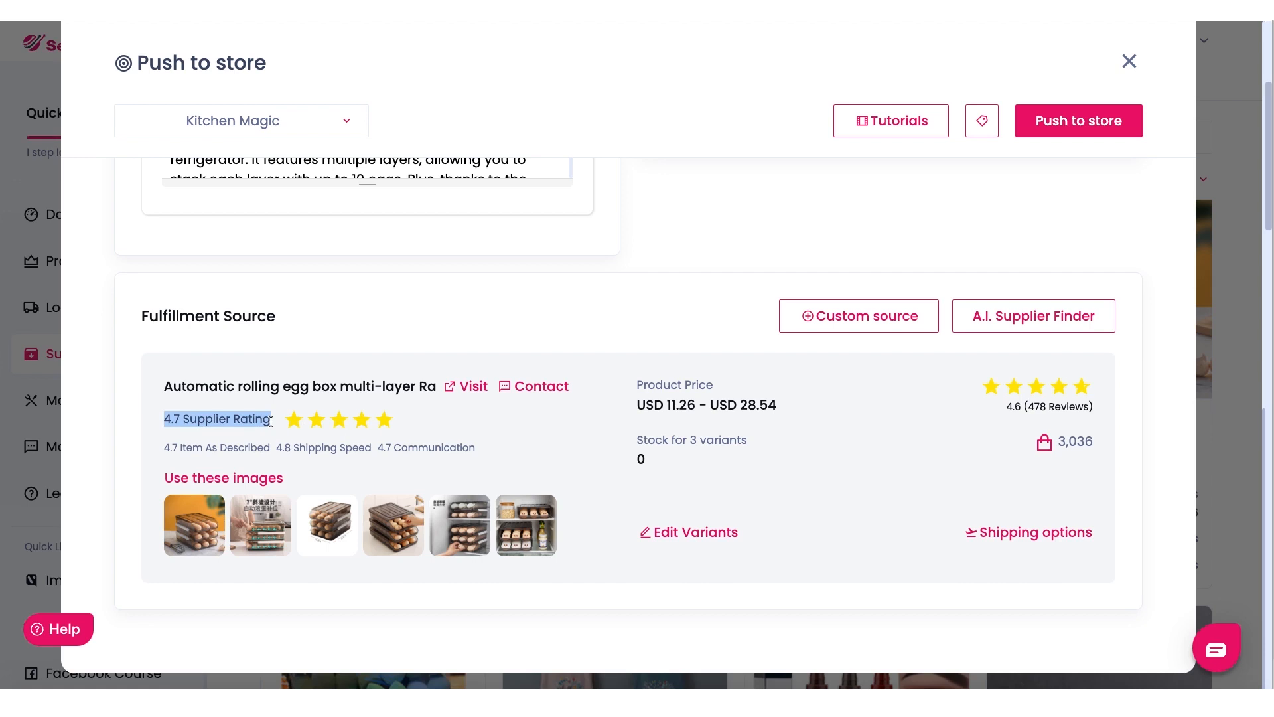
pyautogui.click(357, 404)
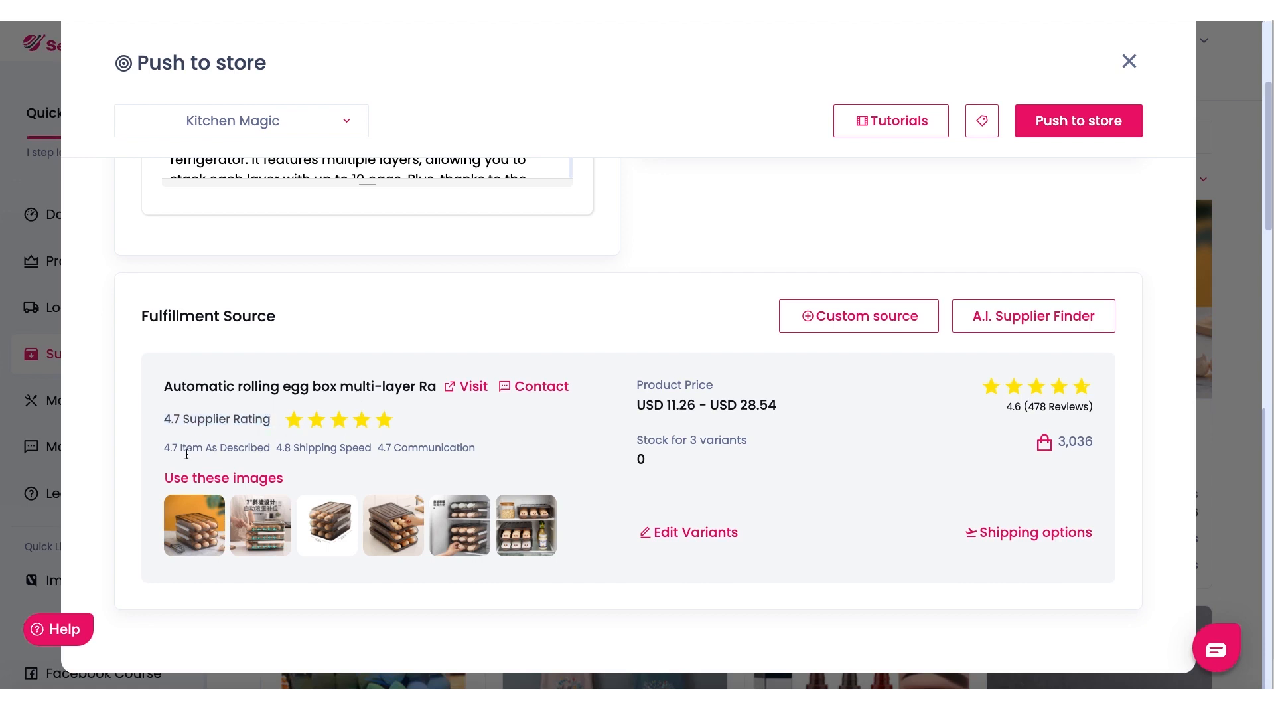
pyautogui.moveTo(180, 449); pyautogui.dragTo(372, 450)
pyautogui.moveTo(488, 447); pyautogui.dragTo(378, 447)
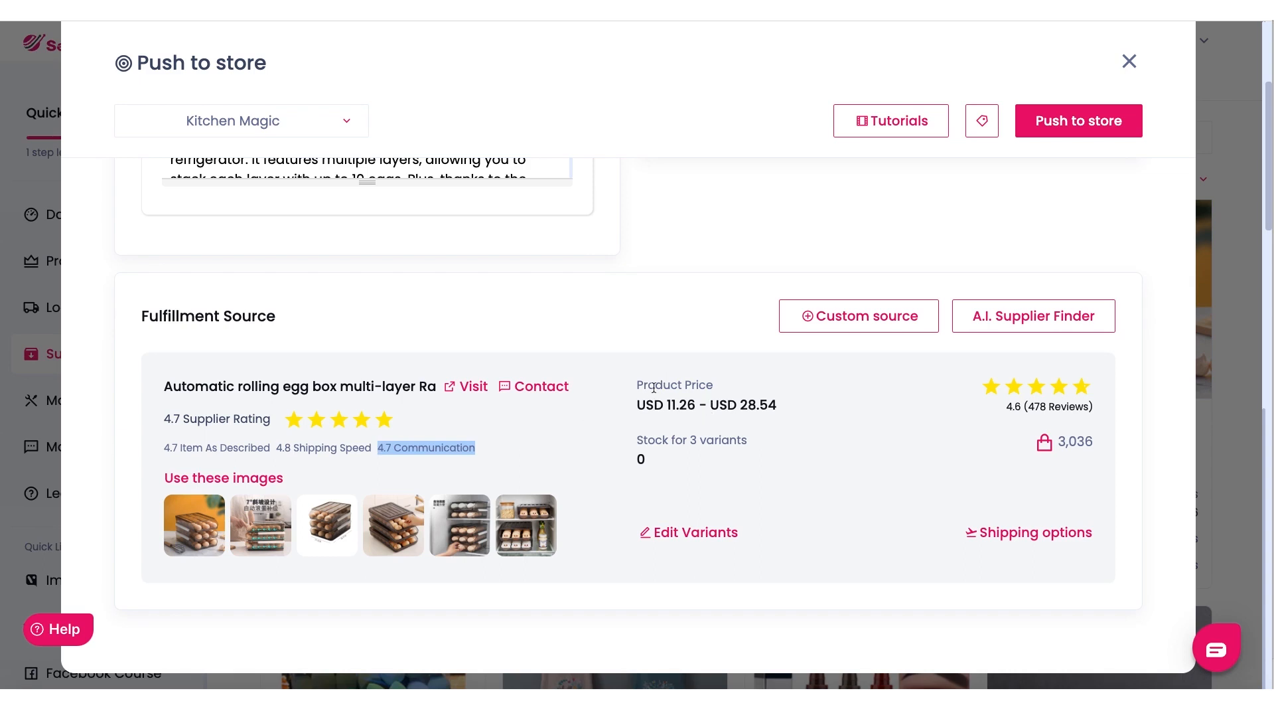
pyautogui.moveTo(666, 408); pyautogui.dragTo(790, 410)
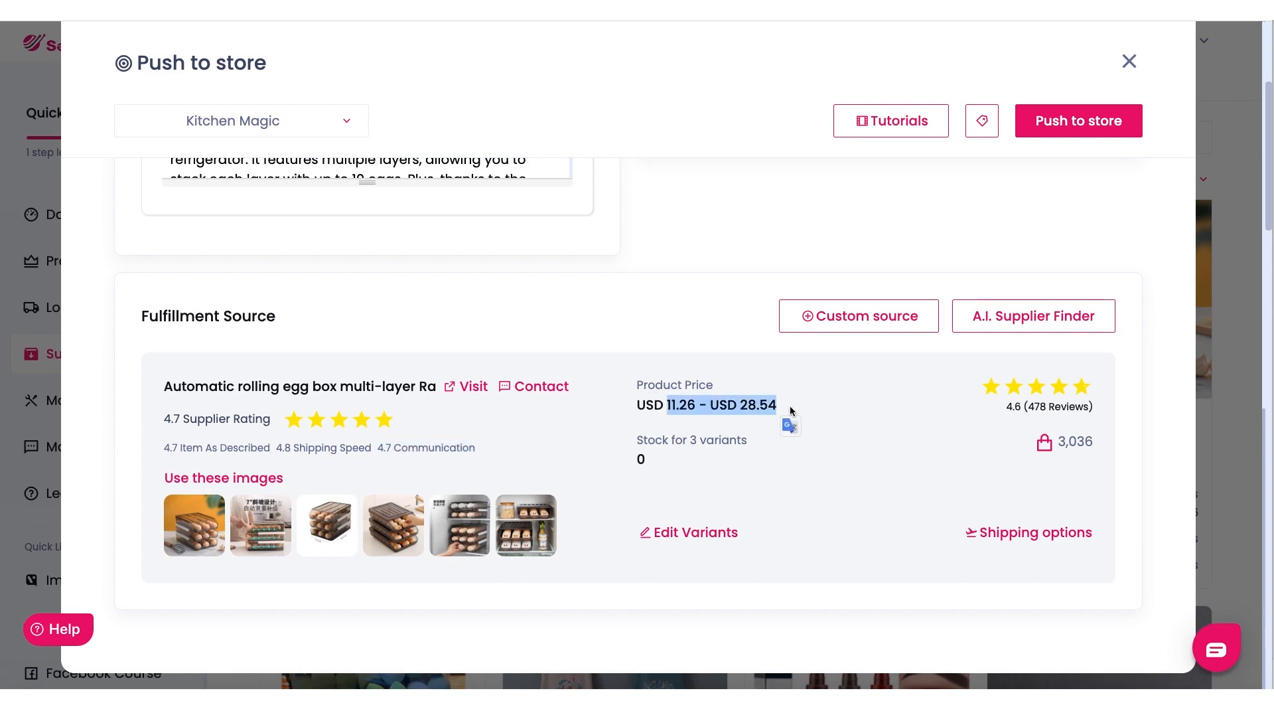
# - Turn off the pricing rules for the product and set the selling price to 25 USD and the compare-at price to 50 USD
pyautogui.scroll(4, 763, 358)
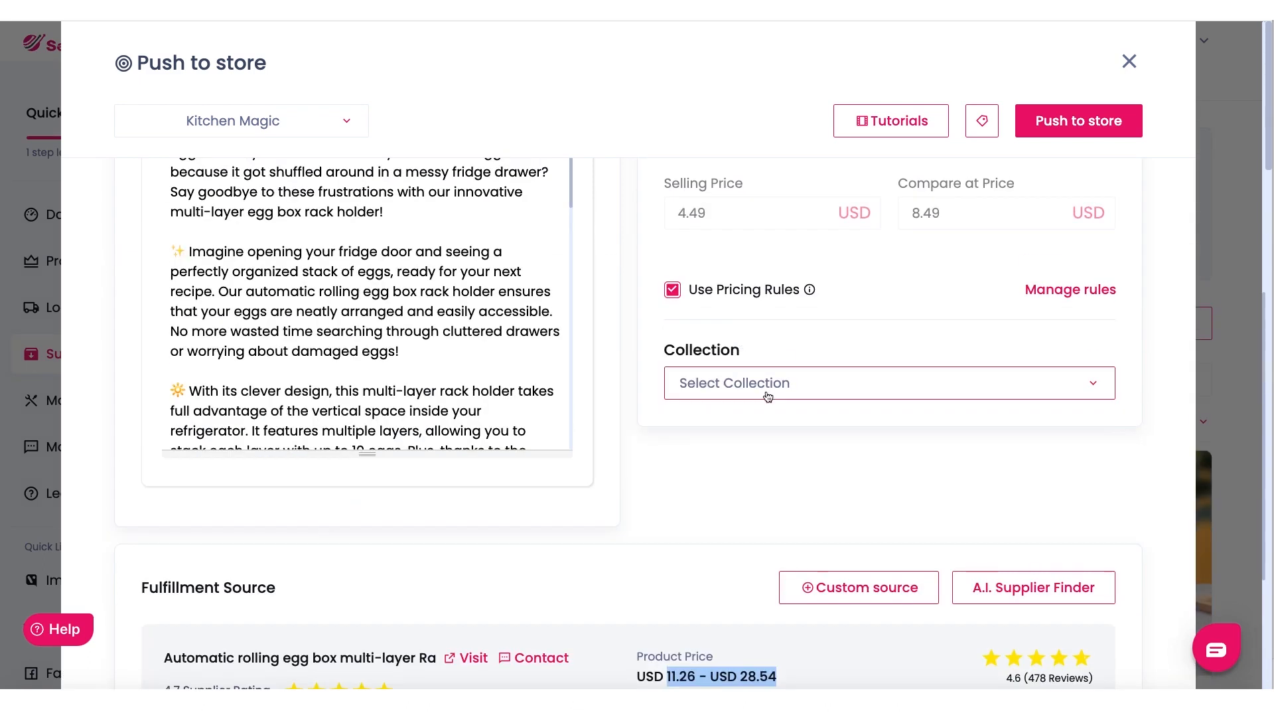
pyautogui.scroll(-4, 753, 317)
pyautogui.click(794, 359)
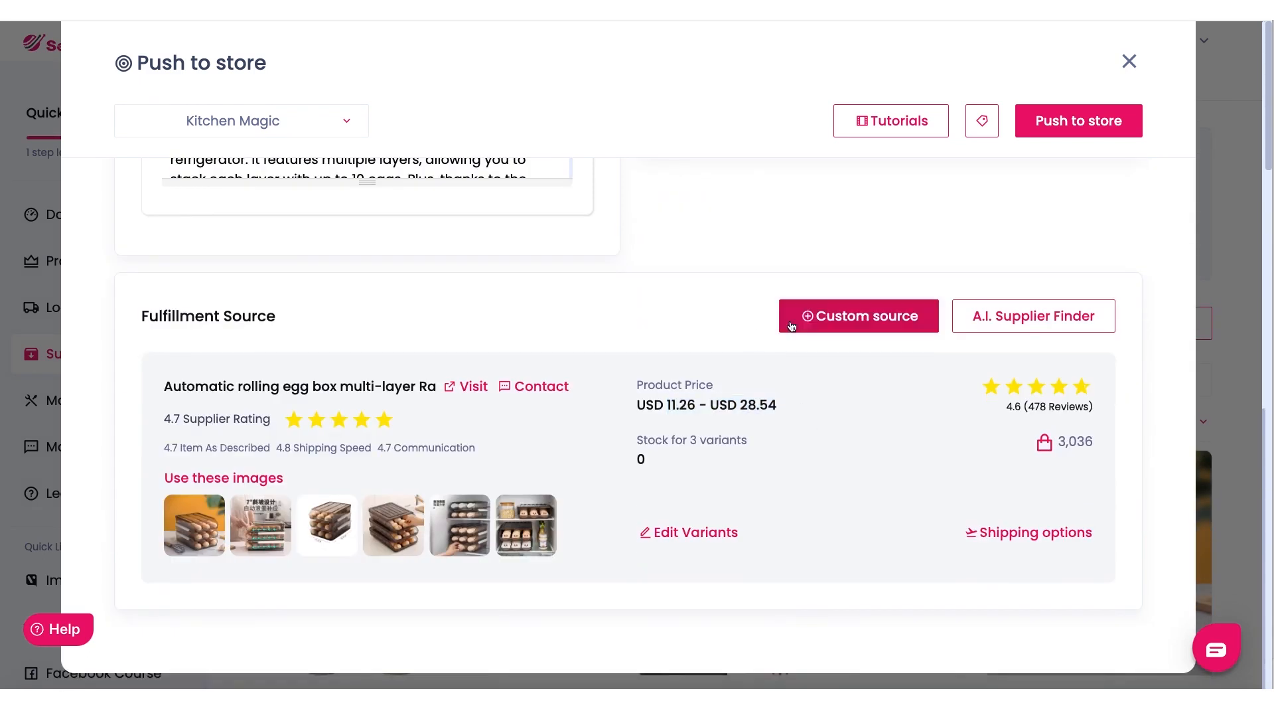
pyautogui.scroll(6, 776, 352)
pyautogui.click(672, 432)
pyautogui.moveTo(743, 355); pyautogui.dragTo(648, 358)
pyautogui.write('25')
pyautogui.press('Tab')
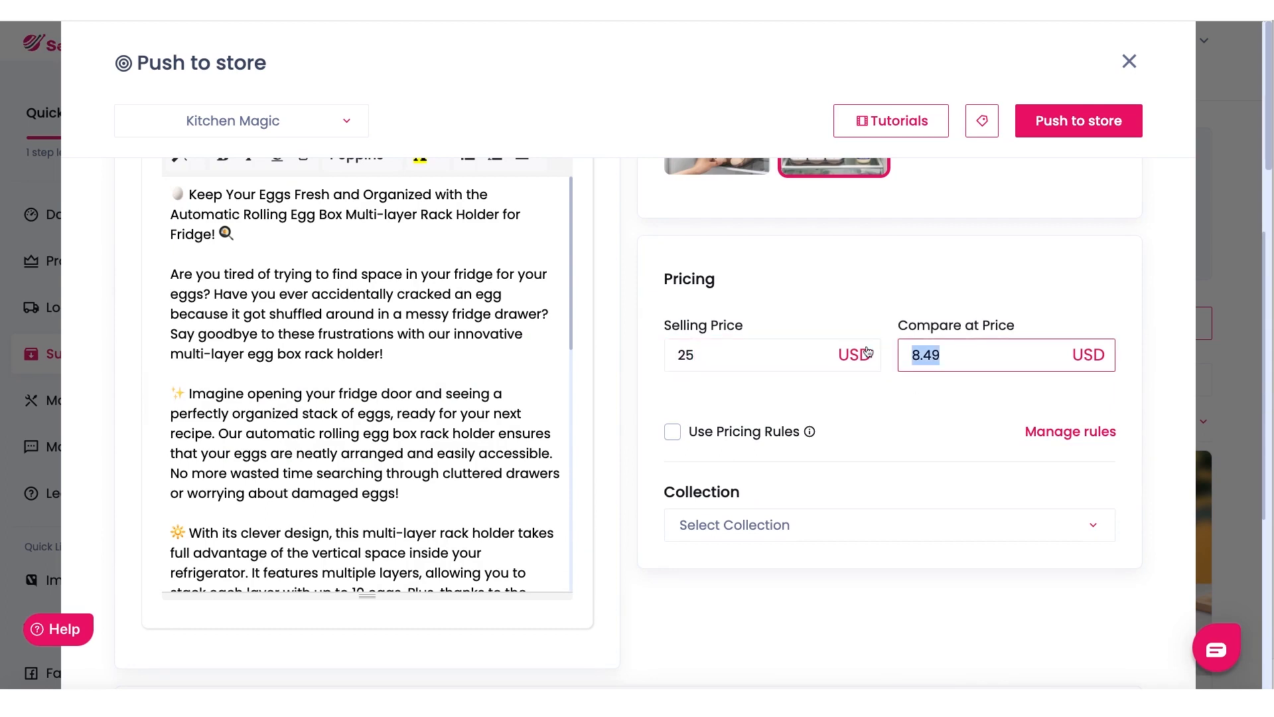
pyautogui.write('50')
pyautogui.click(847, 257)
pyautogui.click(760, 352)
pyautogui.click(719, 454)
# - Compare the fulfillment source's product price range with the selling price and turn the pricing rules back on
pyautogui.scroll(-5, 735, 441)
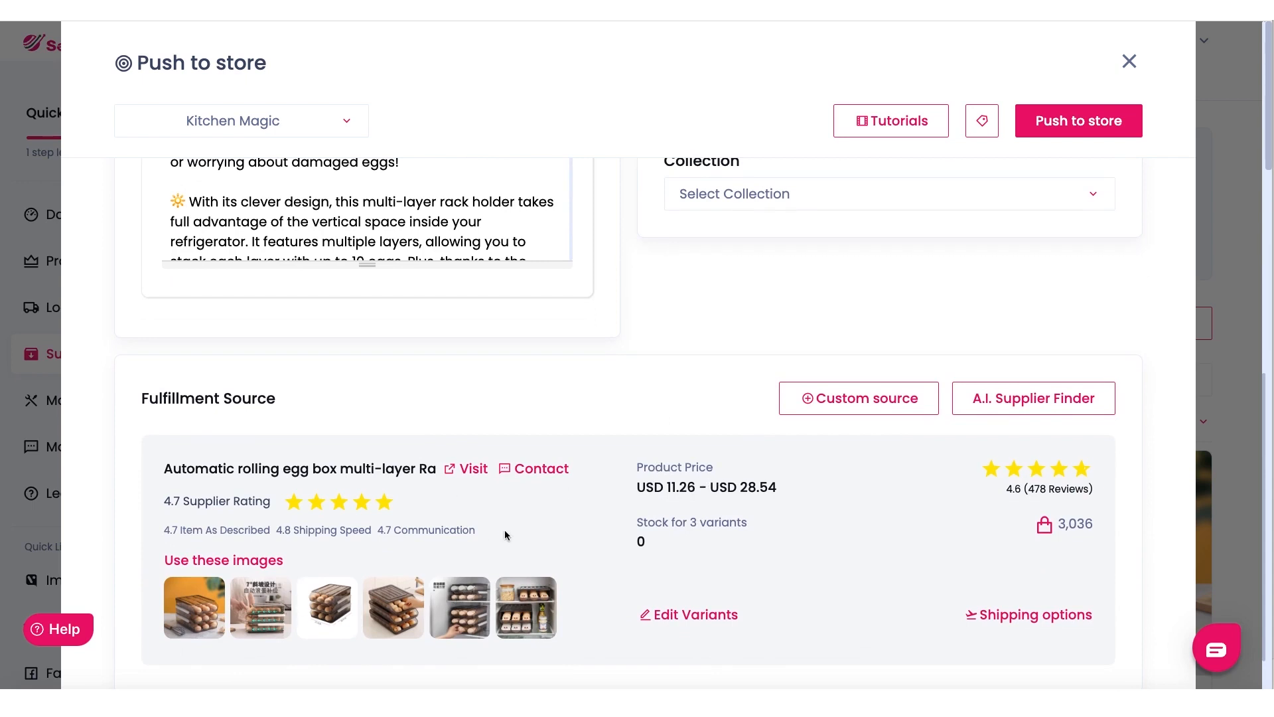
pyautogui.scroll(-2, 633, 509)
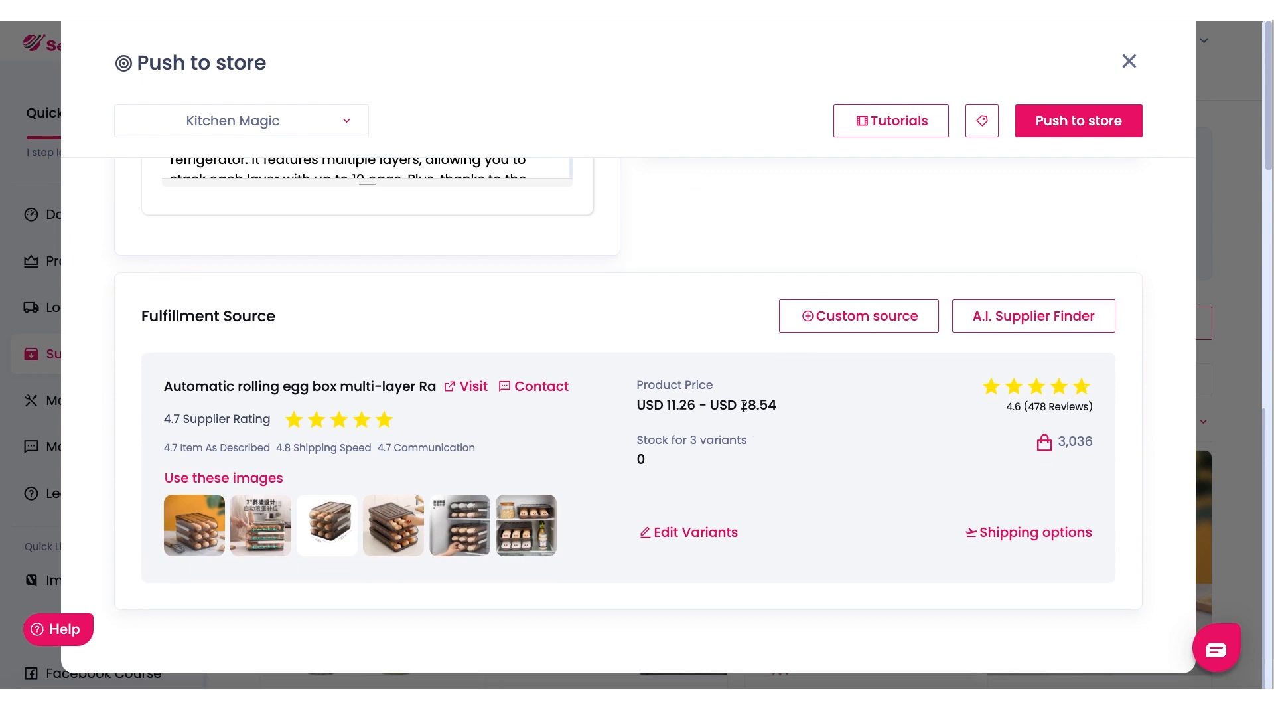
pyautogui.moveTo(740, 405); pyautogui.dragTo(777, 407)
pyautogui.scroll(6, 777, 406)
pyautogui.click(775, 406)
pyautogui.moveTo(775, 406); pyautogui.dragTo(663, 403)
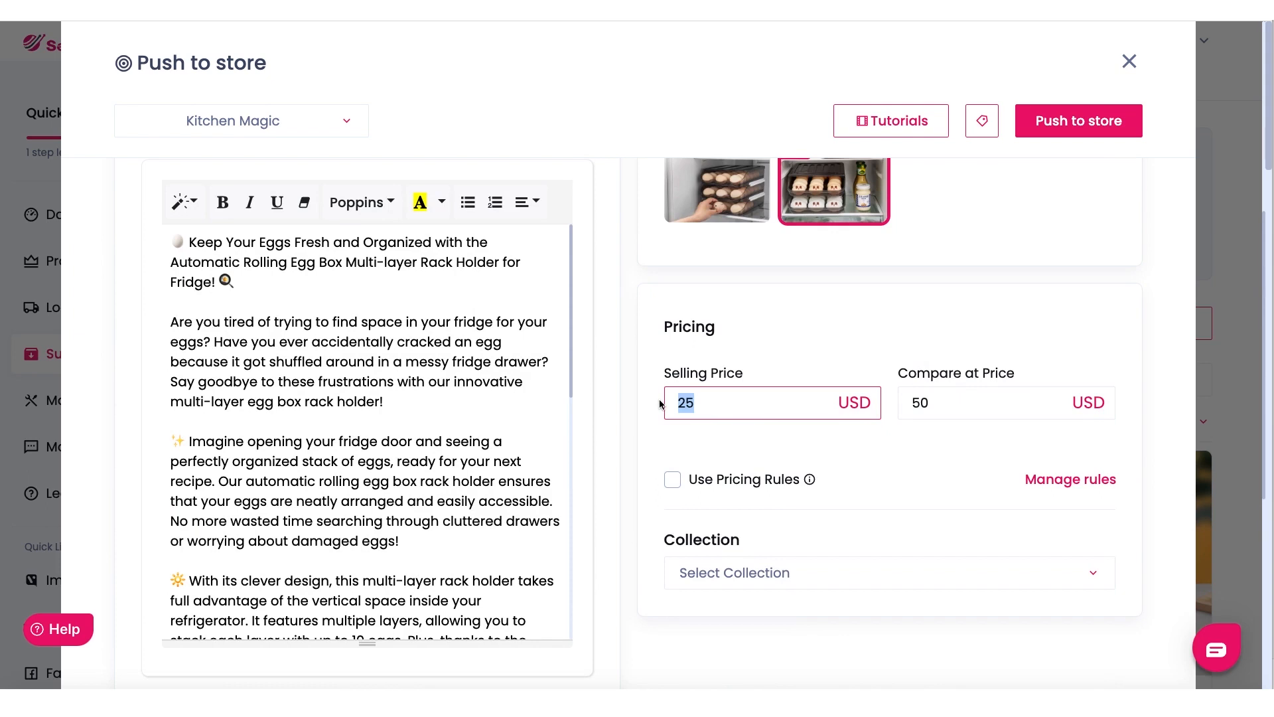
pyautogui.click(700, 446)
pyautogui.click(672, 480)
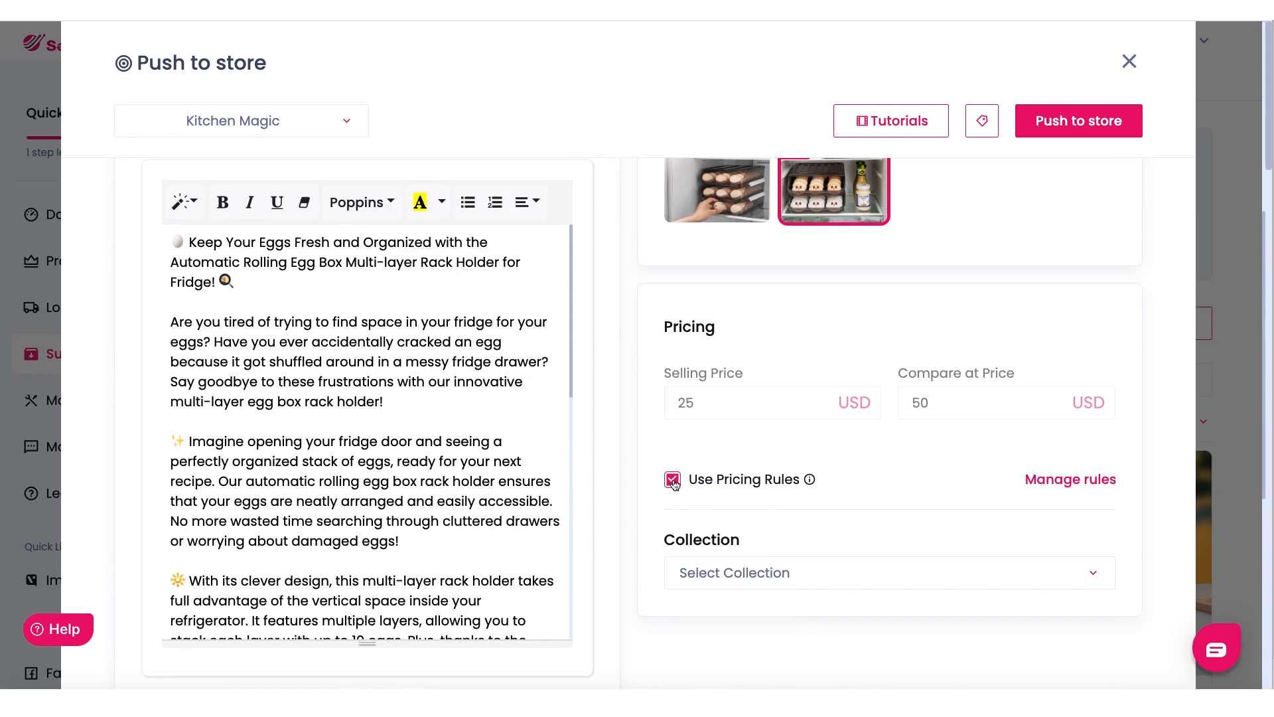
# - Examine the lowest and highest product price of the fulfillment source
pyautogui.scroll(-5, 675, 485)
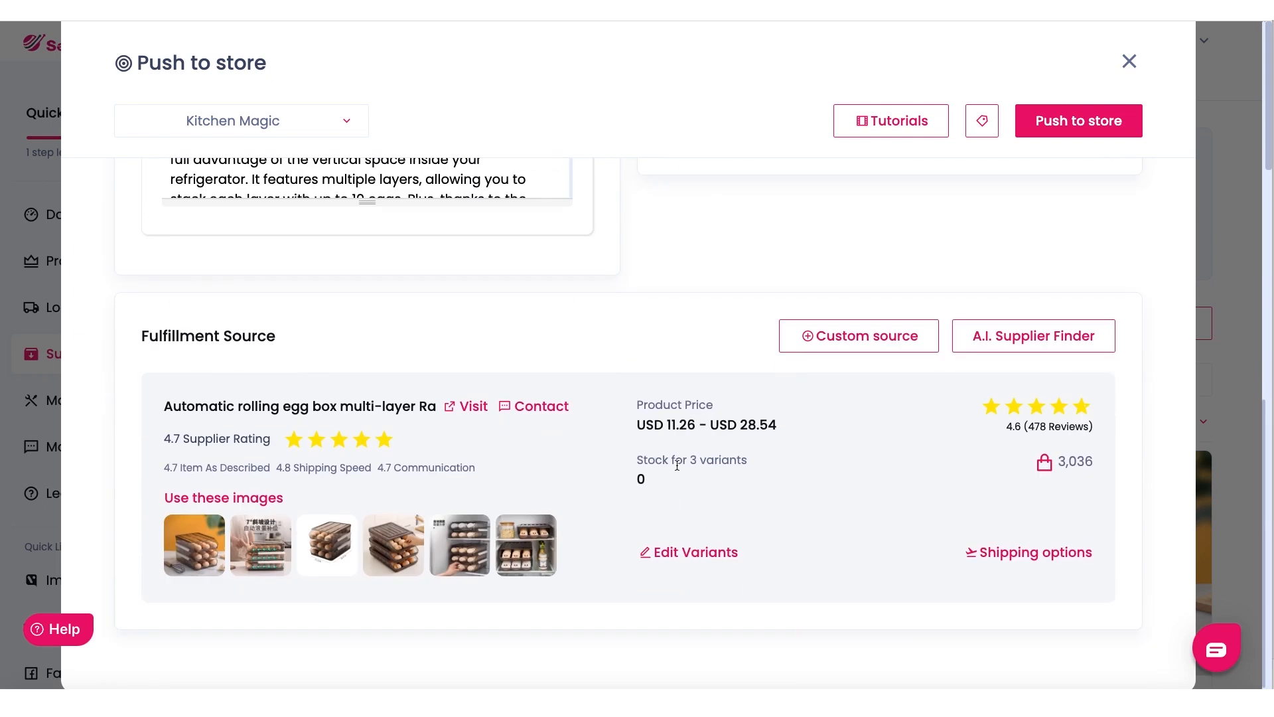
pyautogui.moveTo(656, 425); pyautogui.dragTo(799, 433)
pyautogui.click(732, 379)
pyautogui.moveTo(667, 426); pyautogui.dragTo(696, 425)
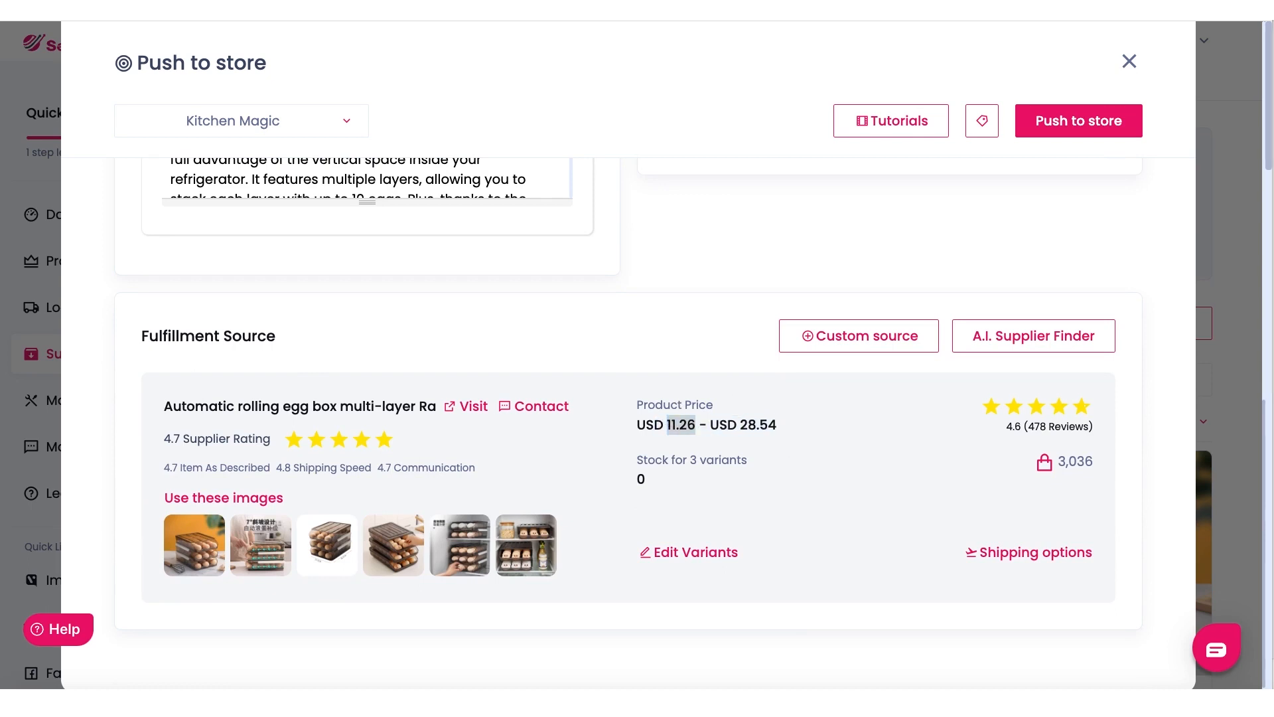
pyautogui.click(676, 321)
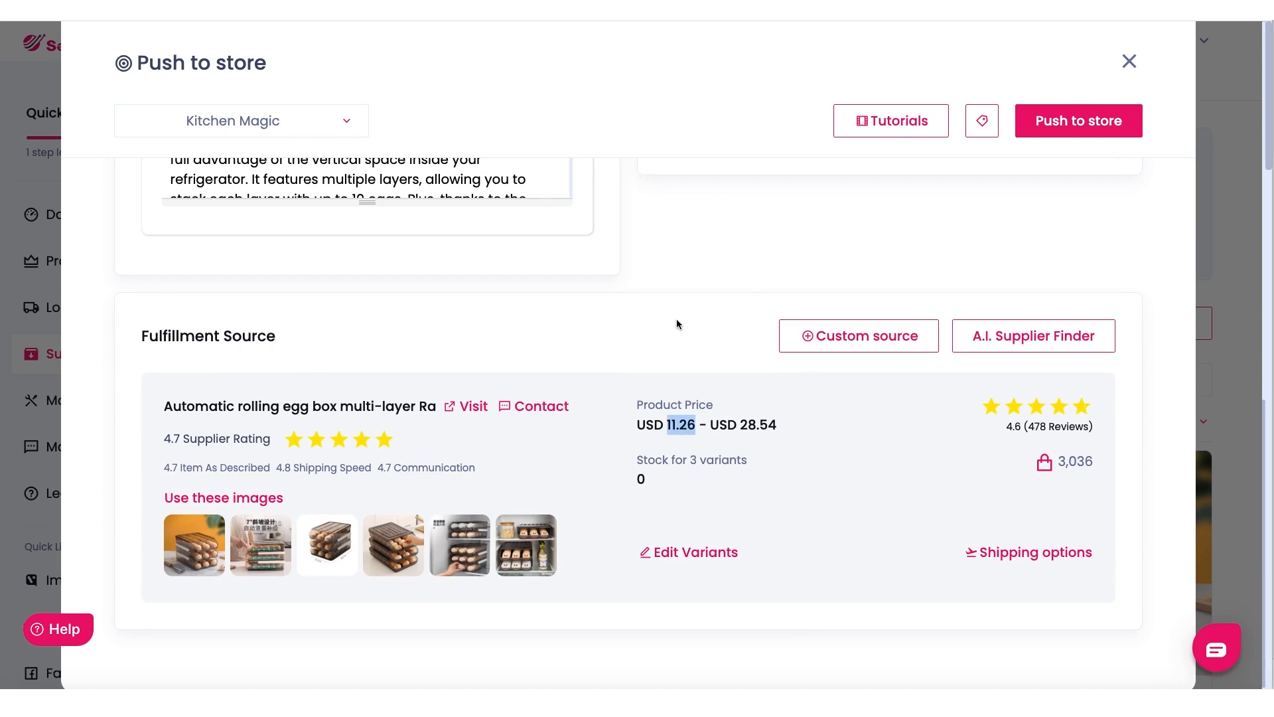
pyautogui.click(705, 378)
pyautogui.moveTo(740, 425); pyautogui.dragTo(775, 423)
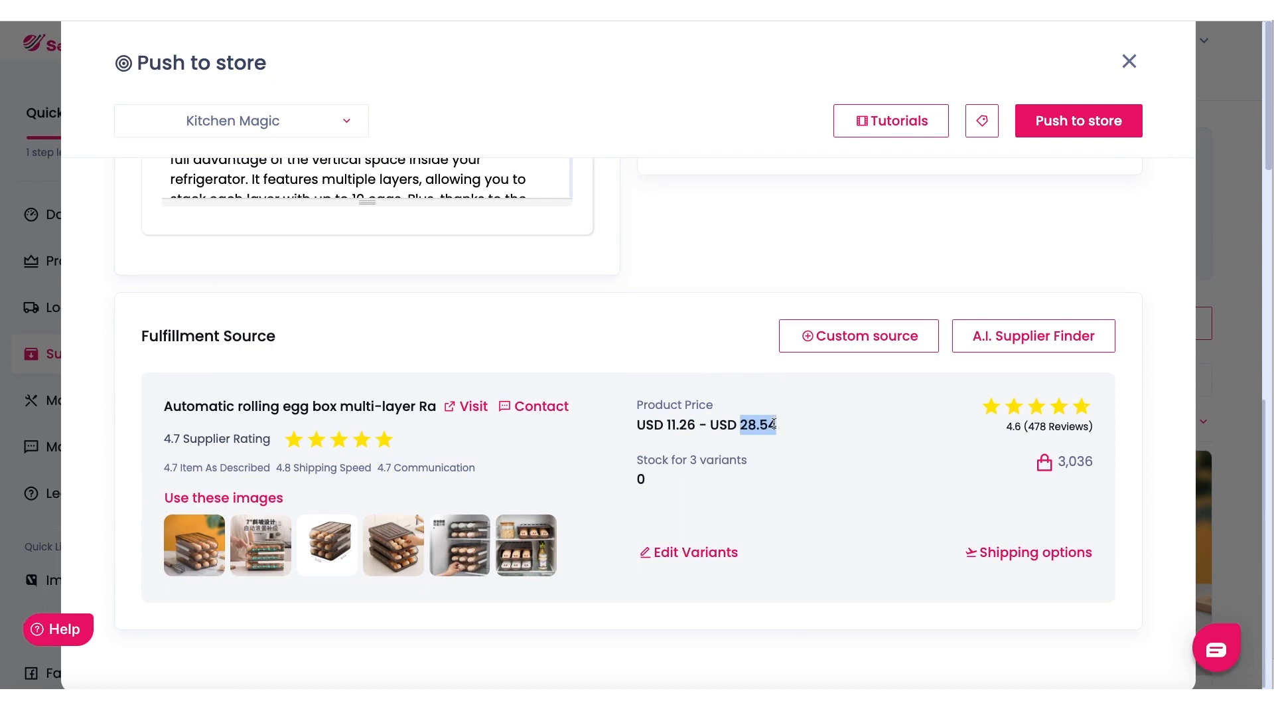
pyautogui.click(727, 373)
# - Open the variants for editing and examine the 1-layer variant's cost, selling price and profit
pyautogui.click(705, 554)
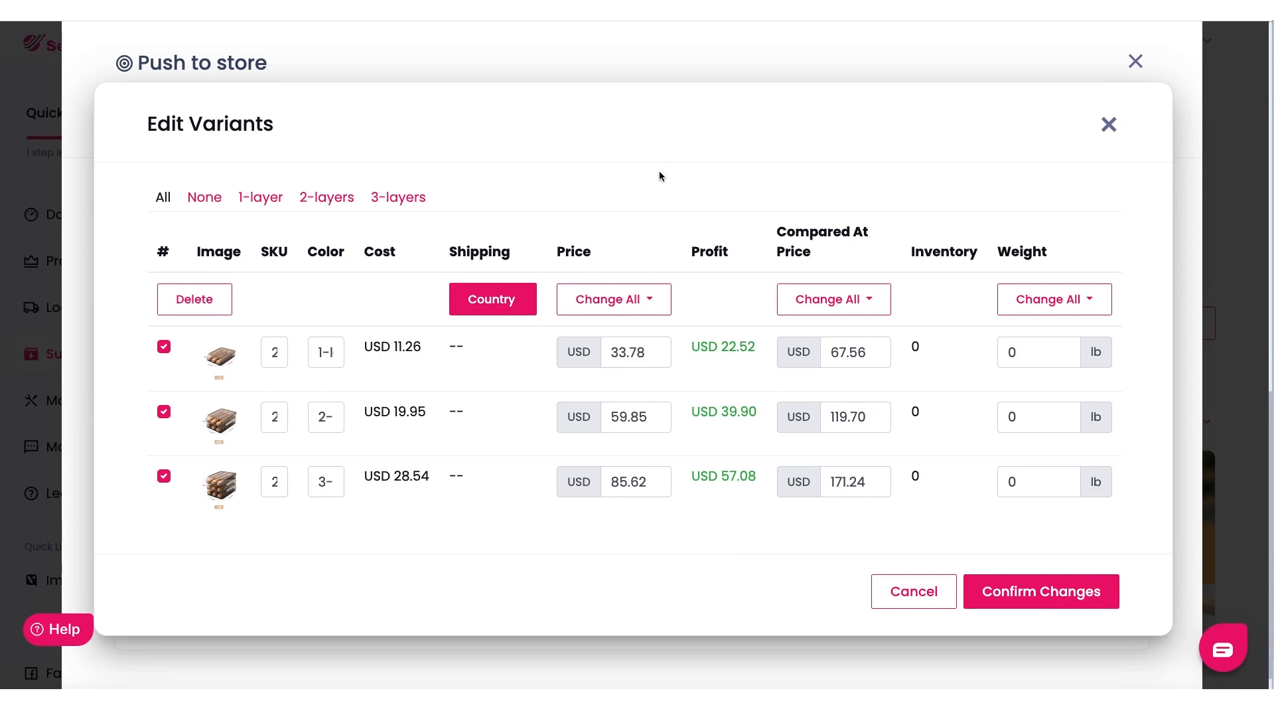
pyautogui.moveTo(396, 346); pyautogui.dragTo(428, 348)
pyautogui.click(406, 346)
pyautogui.moveTo(394, 346)
pyautogui.mouseDown()
pyautogui.moveTo(421, 347)
pyautogui.moveTo(410, 346)
pyautogui.mouseUp()
pyautogui.click(385, 343)
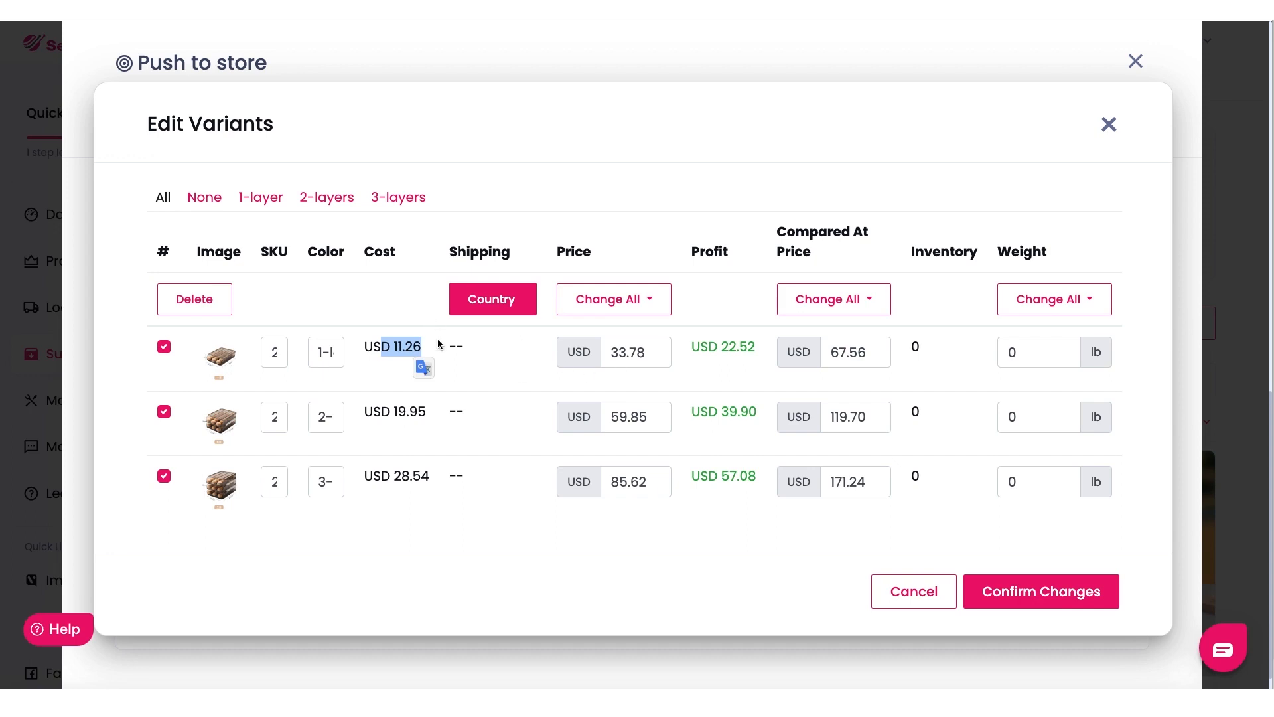
pyautogui.click(476, 355)
pyautogui.moveTo(658, 360); pyautogui.dragTo(600, 352)
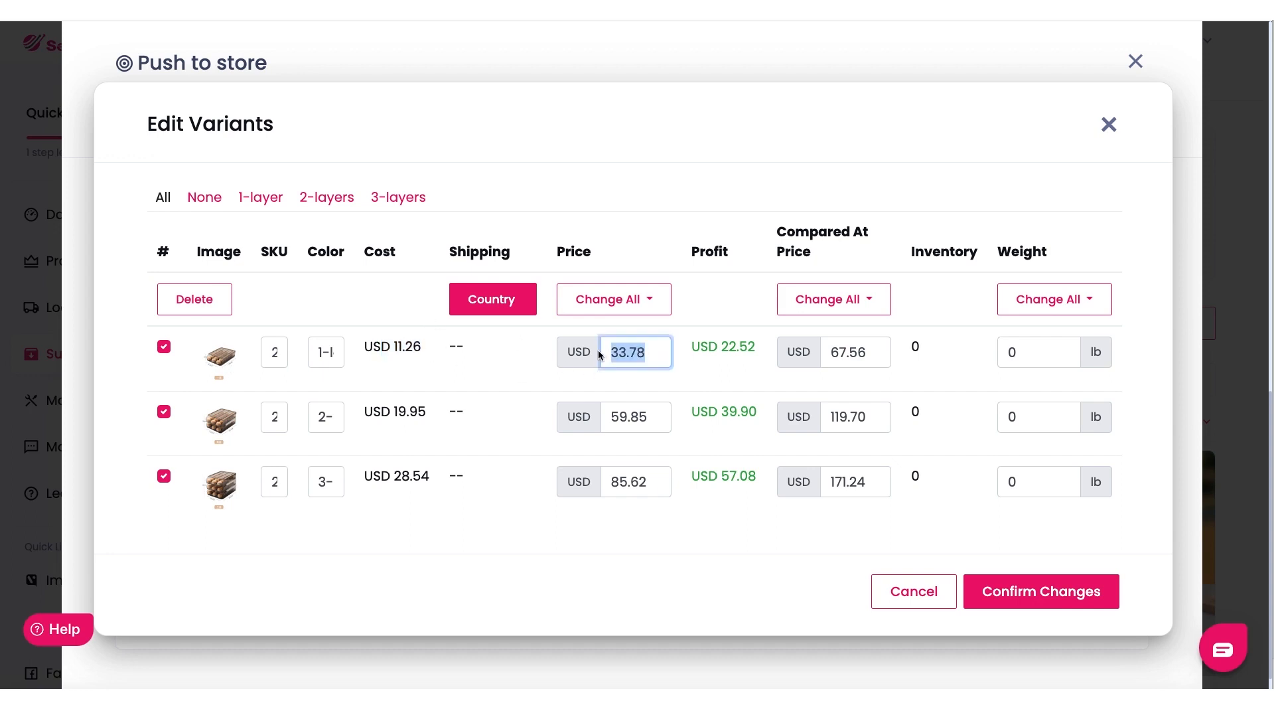
pyautogui.click(644, 201)
pyautogui.moveTo(364, 346); pyautogui.dragTo(455, 341)
pyautogui.click(626, 205)
pyautogui.moveTo(655, 354); pyautogui.dragTo(613, 338)
pyautogui.click(665, 134)
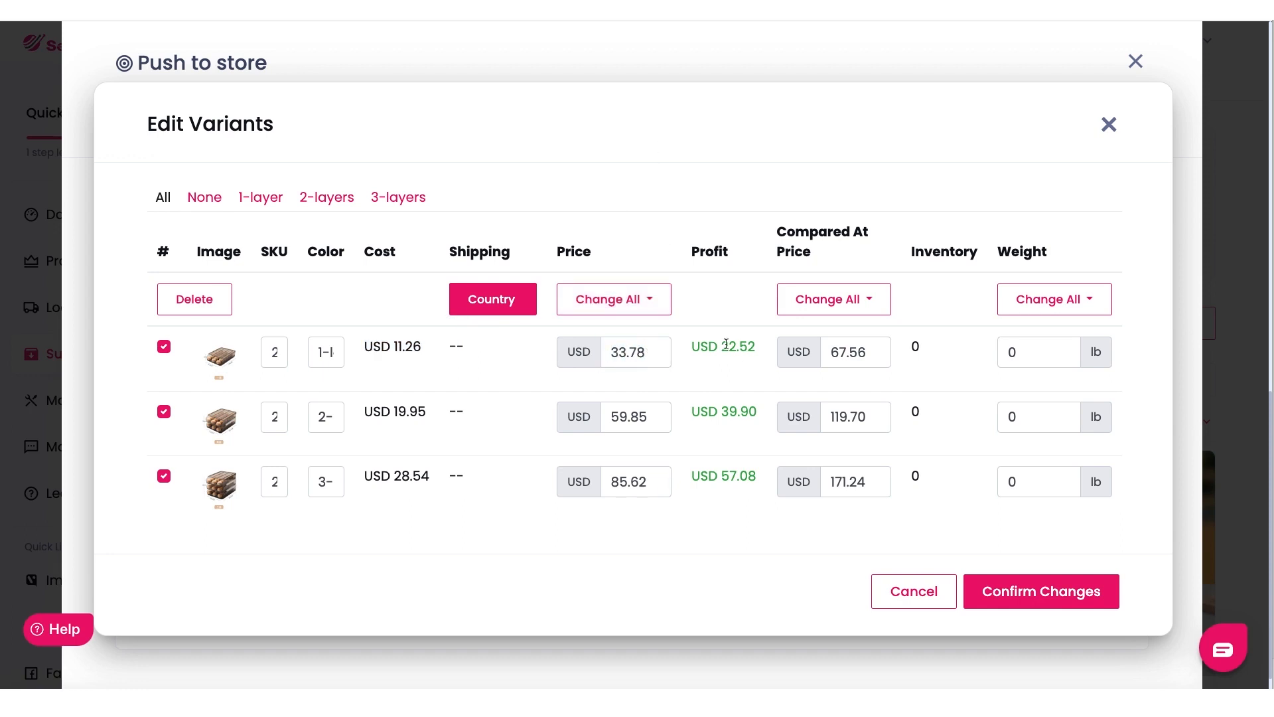
pyautogui.moveTo(702, 346); pyautogui.dragTo(756, 355)
pyautogui.click(751, 182)
# - Examine the 3-layers variant's cost, selling price and profit
pyautogui.moveTo(365, 474); pyautogui.dragTo(428, 494)
pyautogui.click(292, 531)
pyautogui.click(517, 521)
pyautogui.moveTo(648, 483); pyautogui.dragTo(577, 499)
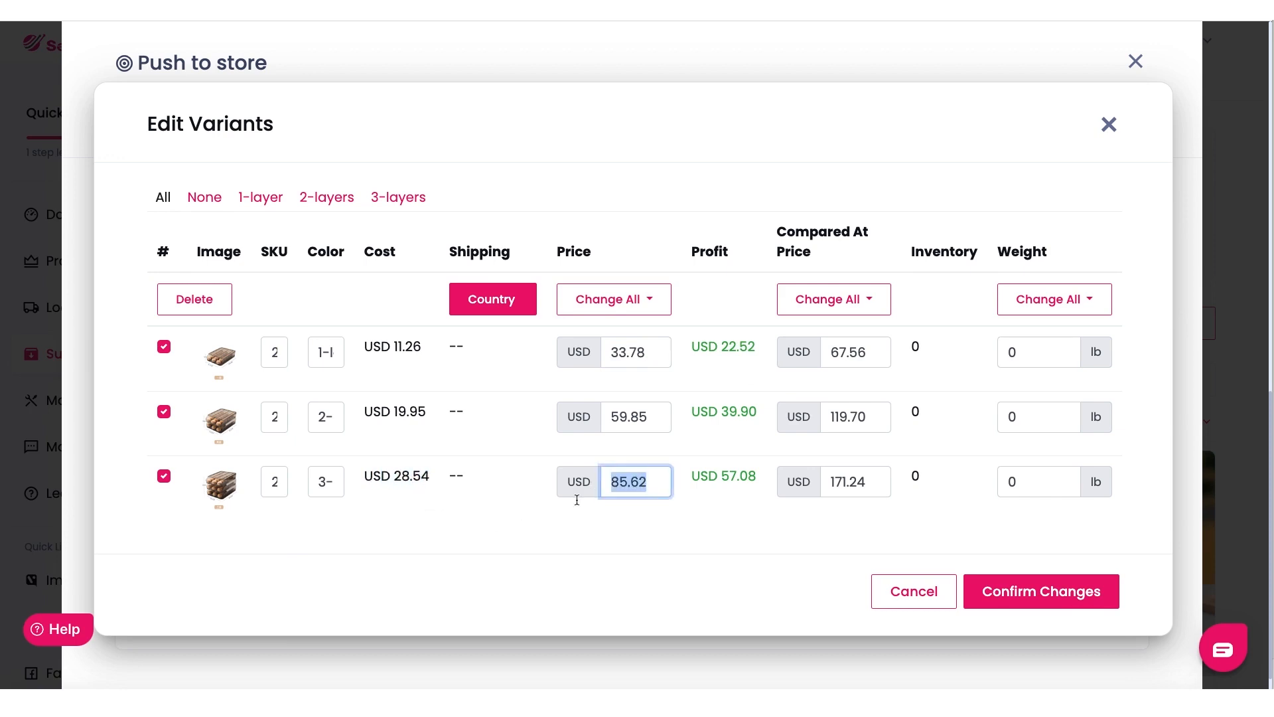
pyautogui.click(556, 531)
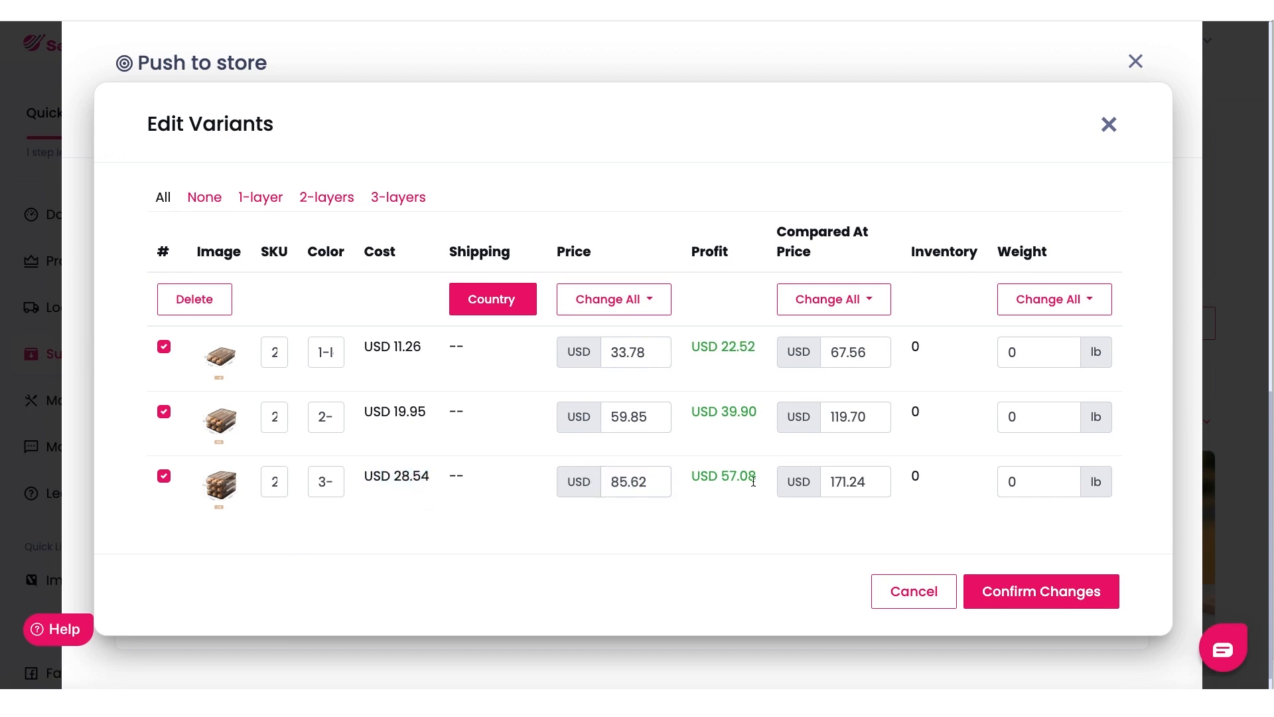
pyautogui.moveTo(709, 477); pyautogui.dragTo(759, 475)
pyautogui.click(728, 516)
# - Set the price of the 3-layers variant to 55 USD and of the 2-layers variant to 49 USD
pyautogui.moveTo(653, 481); pyautogui.dragTo(595, 479)
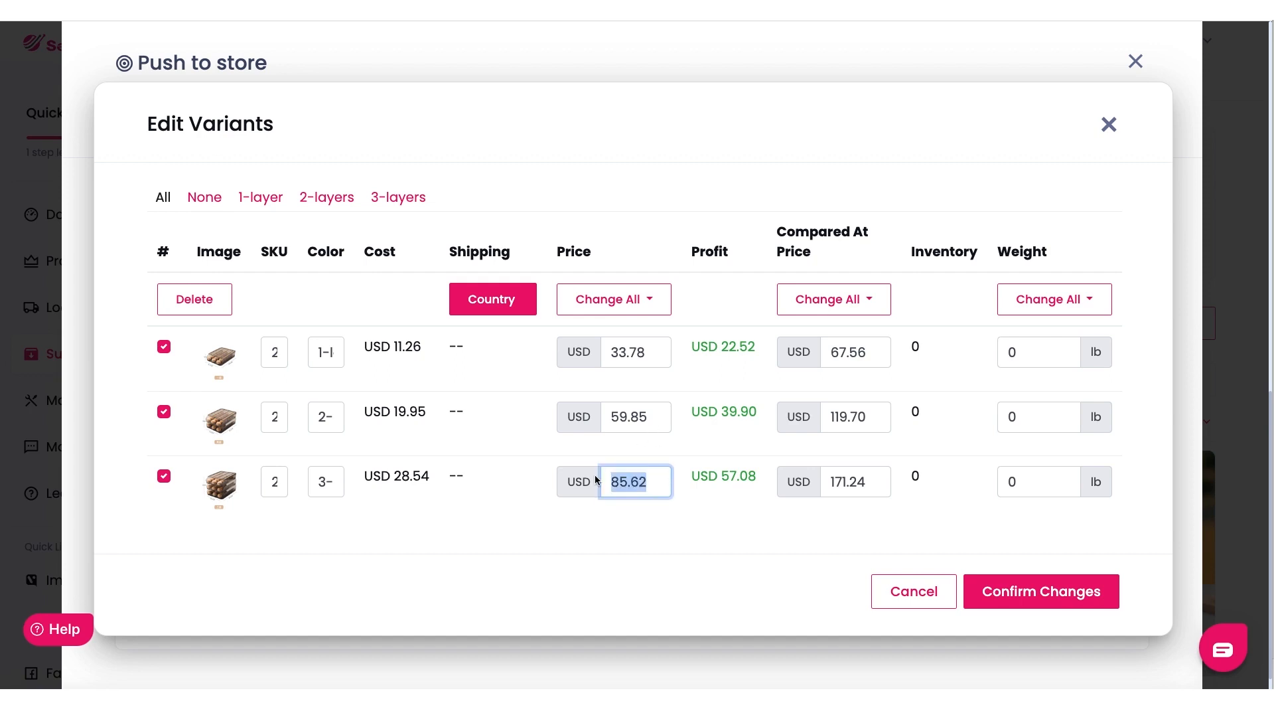
pyautogui.write('55')
pyautogui.click(673, 515)
pyautogui.moveTo(715, 479); pyautogui.dragTo(773, 485)
pyautogui.moveTo(649, 416); pyautogui.dragTo(598, 416)
pyautogui.write('49')
pyautogui.click(734, 572)
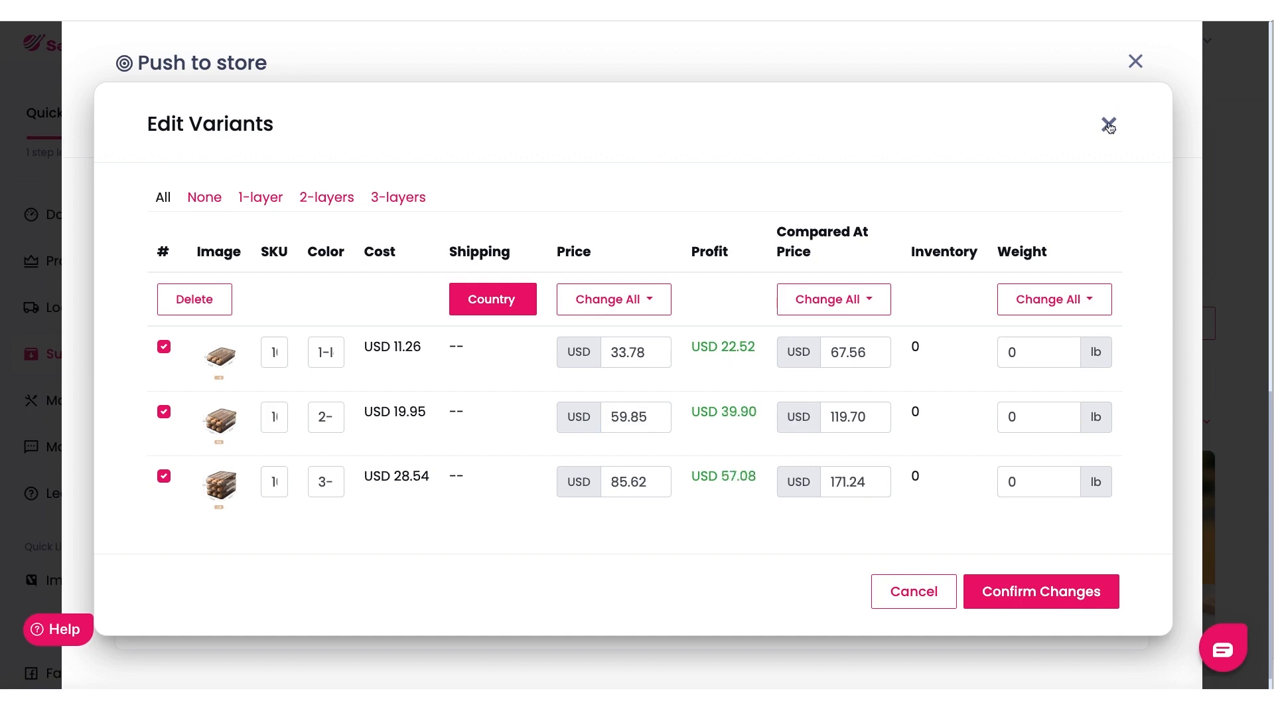
# - Check the inventory of all three variants and close the variant editor without confirming changes
pyautogui.moveTo(908, 349); pyautogui.dragTo(939, 352)
pyautogui.moveTo(912, 417); pyautogui.dragTo(926, 421)
pyautogui.moveTo(916, 479); pyautogui.dragTo(923, 463)
pyautogui.moveTo(913, 416); pyautogui.dragTo(934, 416)
pyautogui.moveTo(909, 349); pyautogui.dragTo(924, 351)
pyautogui.click(939, 275)
pyautogui.moveTo(907, 408); pyautogui.dragTo(925, 415)
pyautogui.click(922, 475)
pyautogui.click(1109, 124)
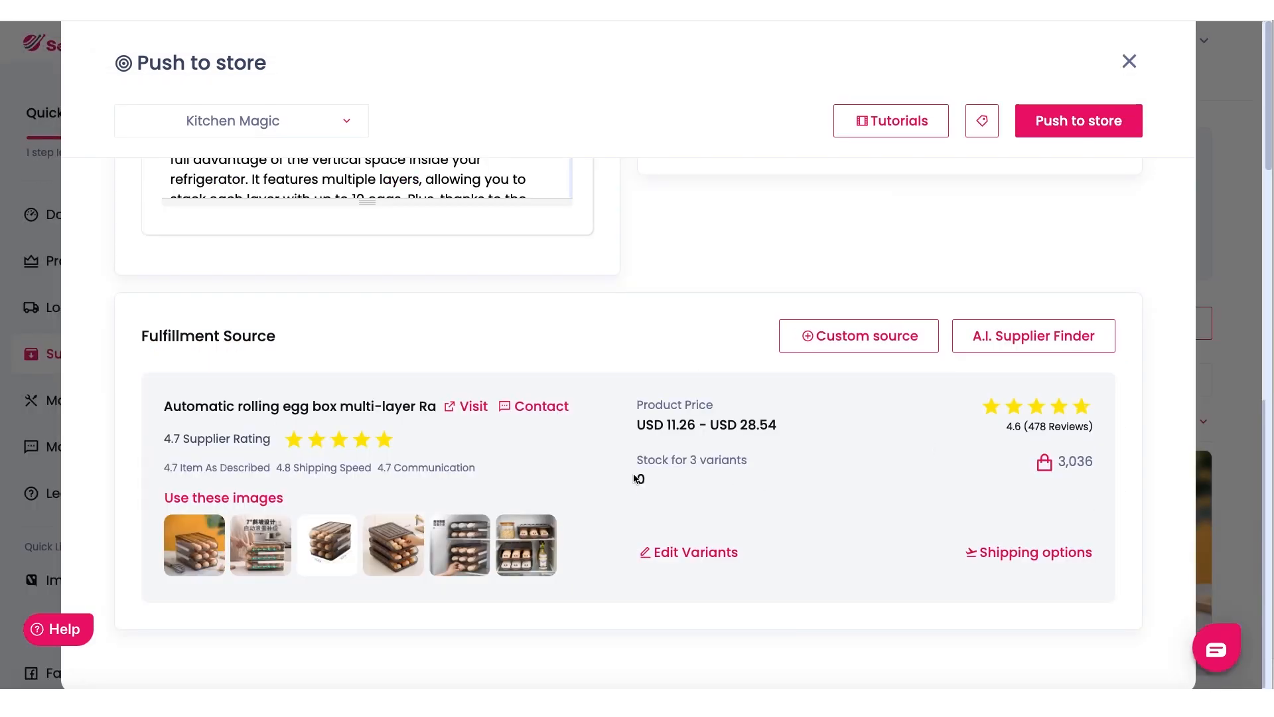
# - View the custom source entry for an AliExpress or CJDropshipping product URL and close it again
pyautogui.click(682, 486)
pyautogui.click(846, 341)
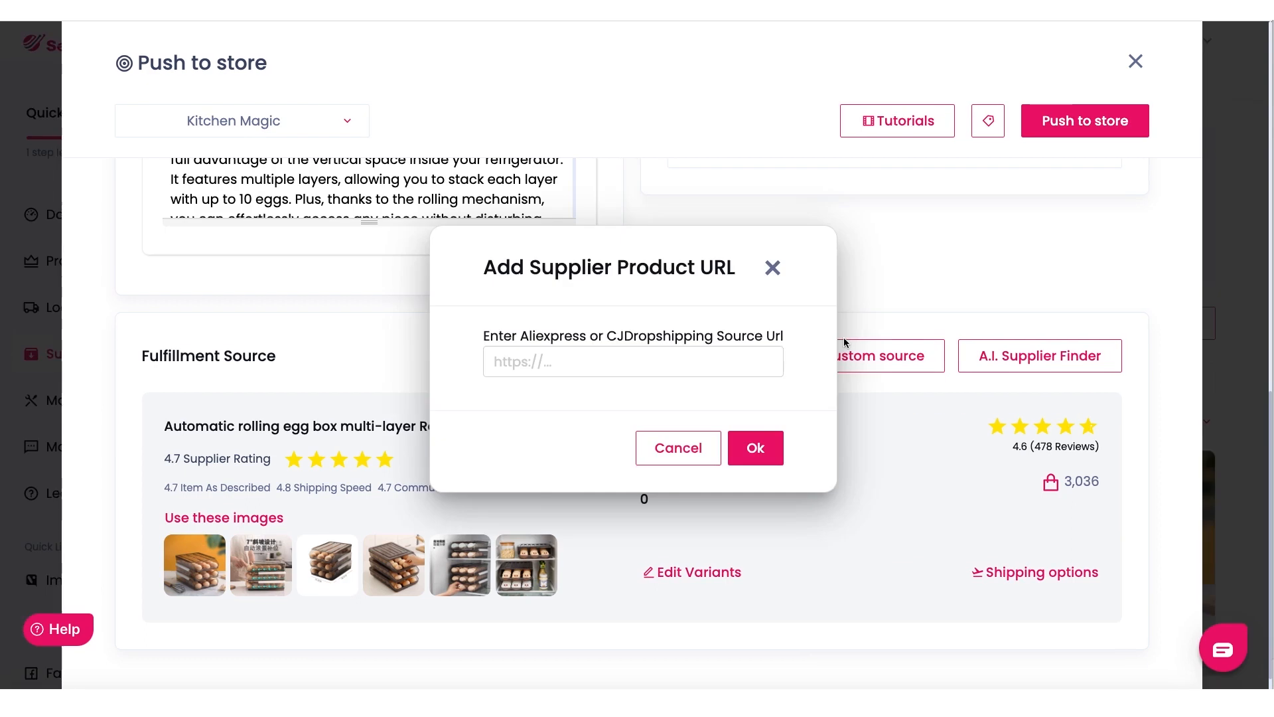
pyautogui.click(570, 362)
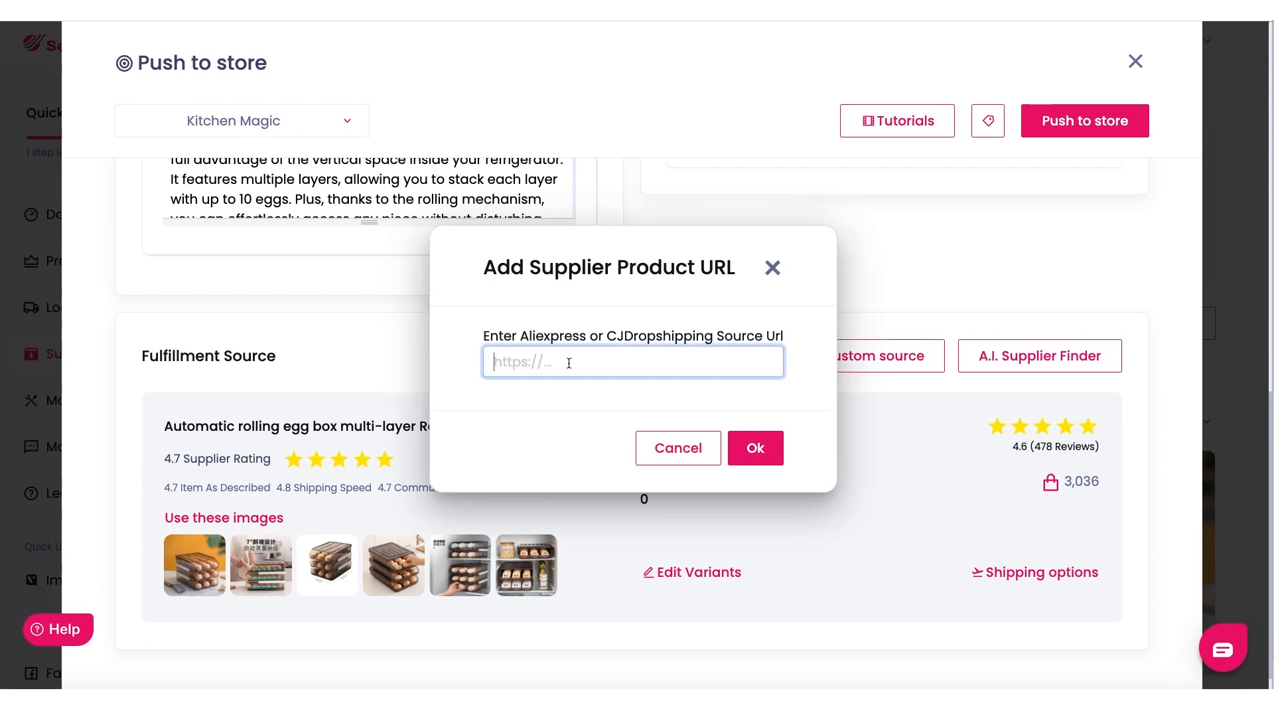
pyautogui.click(772, 268)
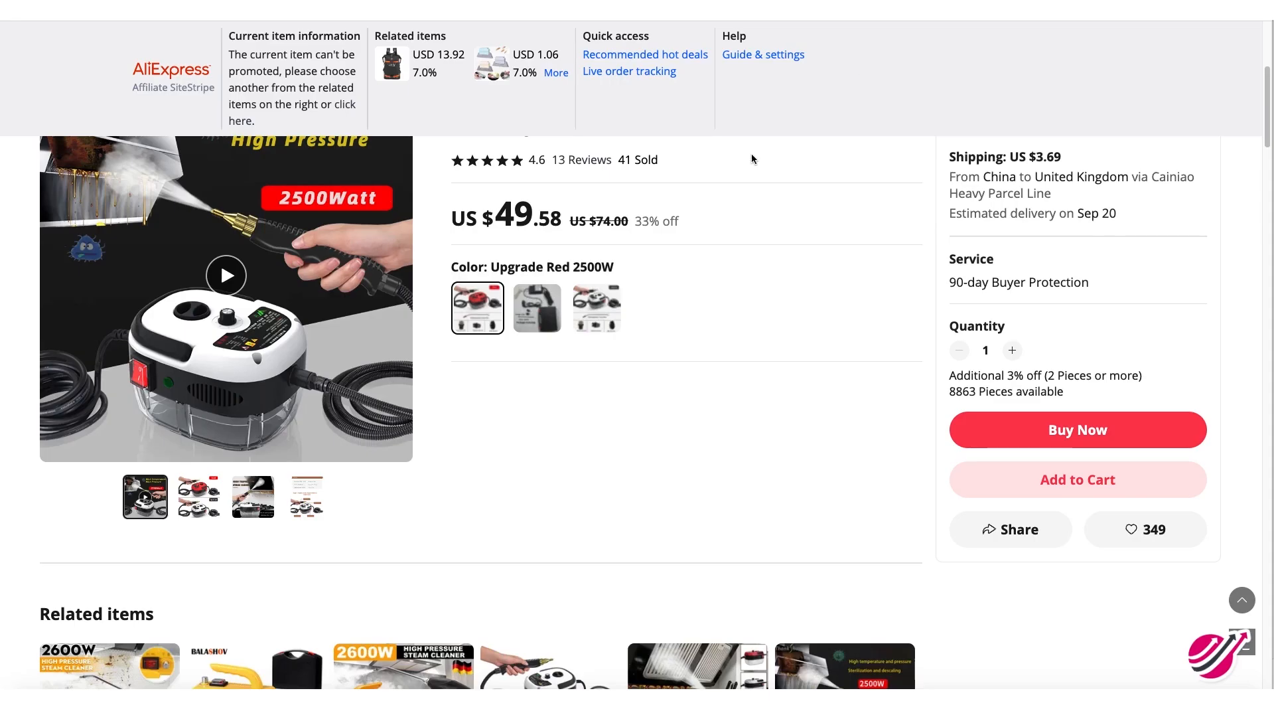
# - Switch to AliExpress, search for "egg box" and browse the results for an alternative supplier product
pyautogui.scroll(5, 753, 159)
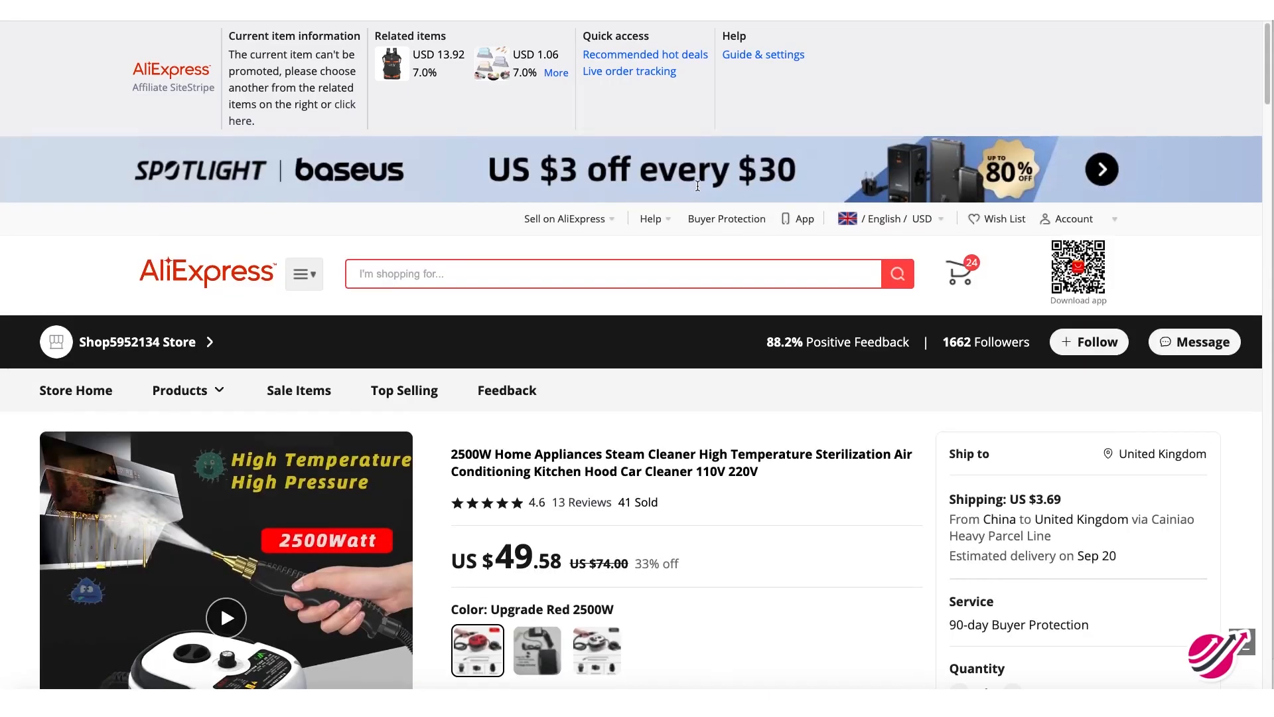
pyautogui.click(452, 266)
pyautogui.write('egg box')
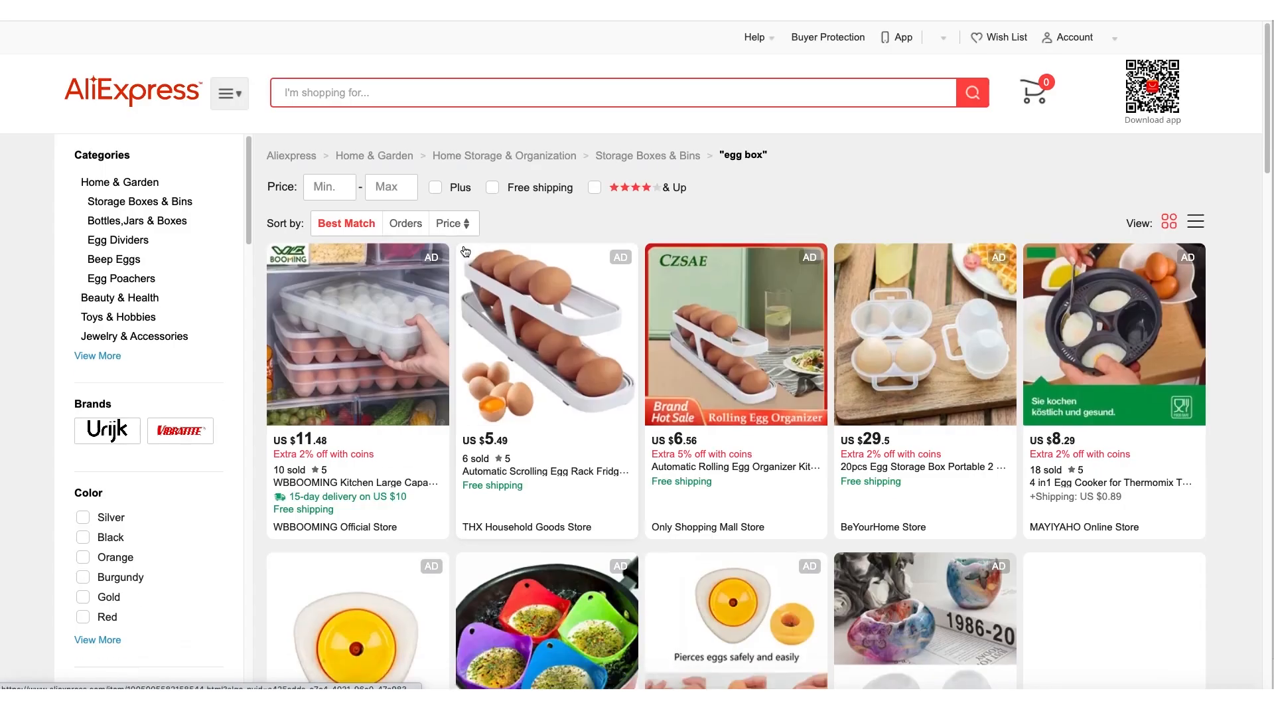
pyautogui.scroll(-10, 372, 362)
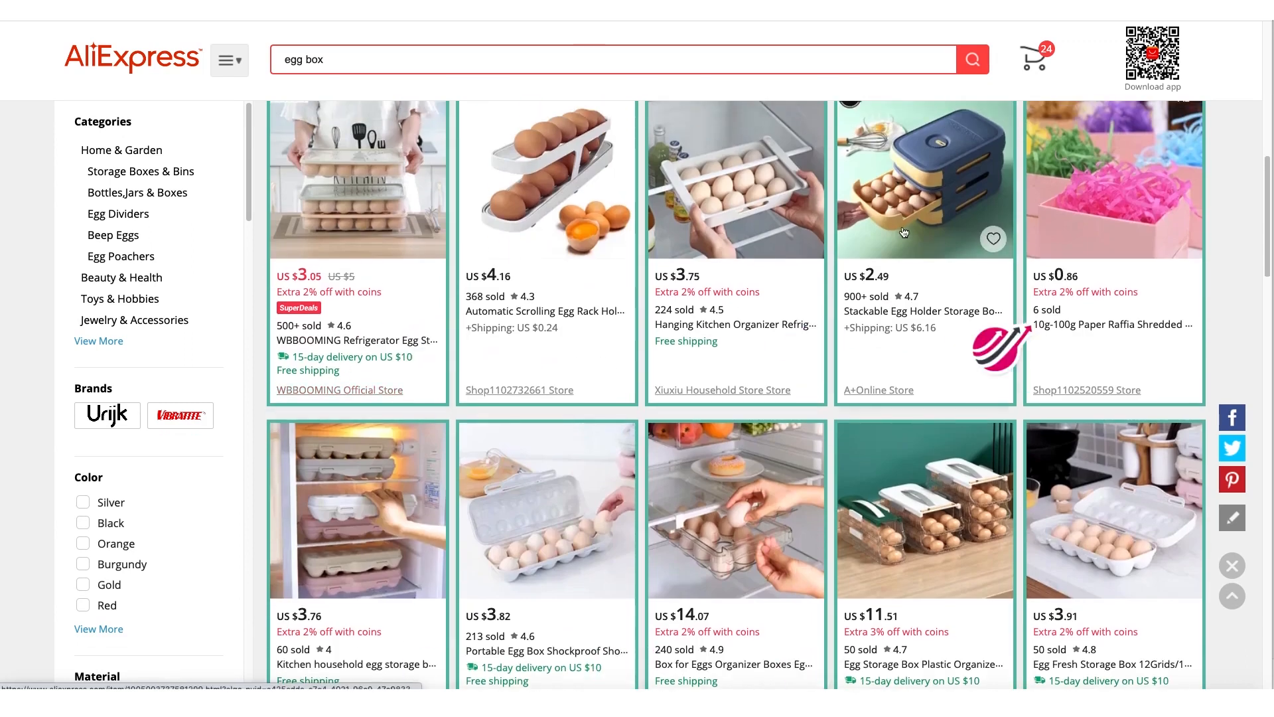
pyautogui.scroll(11, 904, 238)
pyautogui.scroll(-10, 976, 468)
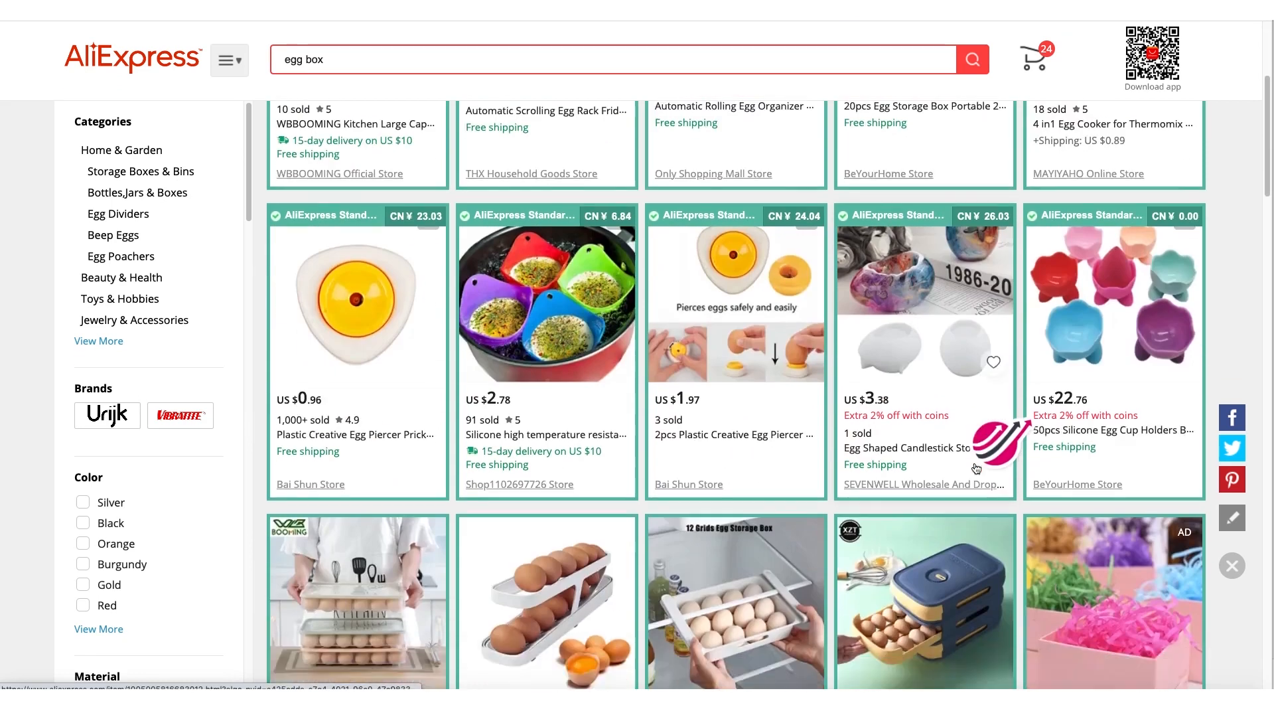
pyautogui.click(539, 147)
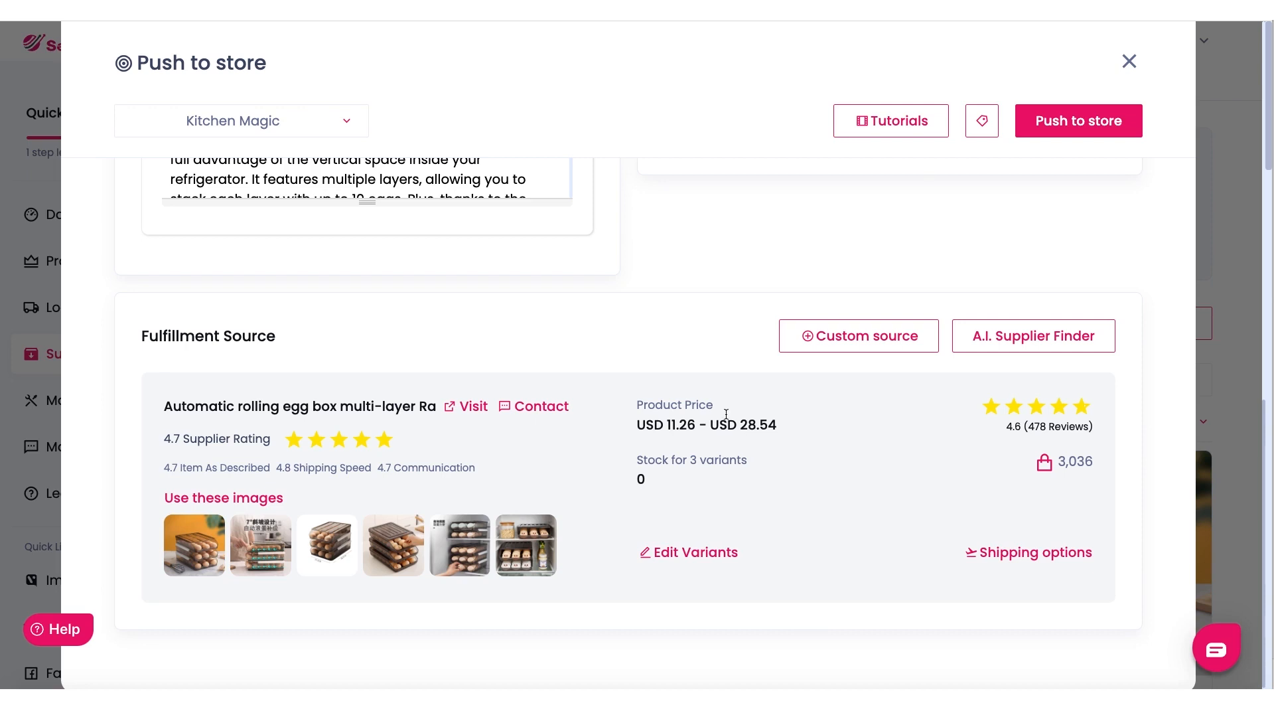
# - Back in the push-to-store form, paste an AliExpress product link as the custom source URL and close the entry without submitting
pyautogui.click(842, 335)
pyautogui.click(561, 364)
pyautogui.hotkey('ctrl', 'v')
pyautogui.moveTo(625, 363); pyautogui.dragTo(400, 354)
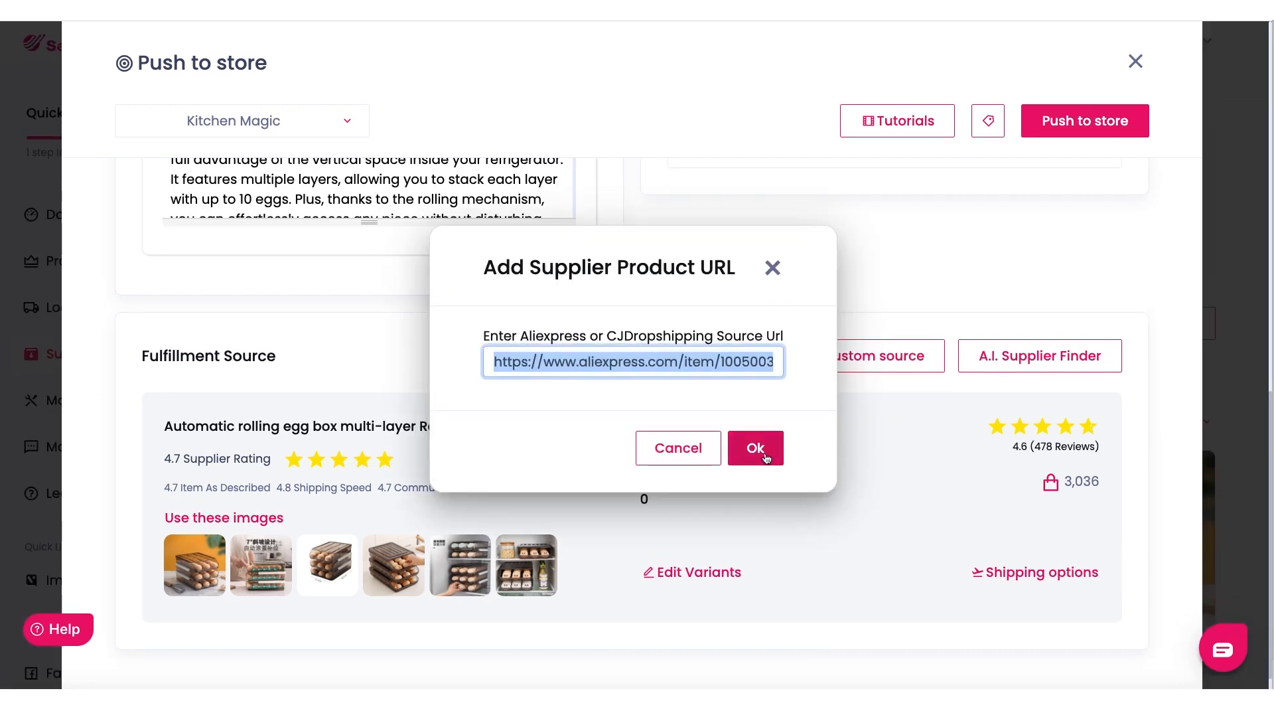
pyautogui.click(771, 269)
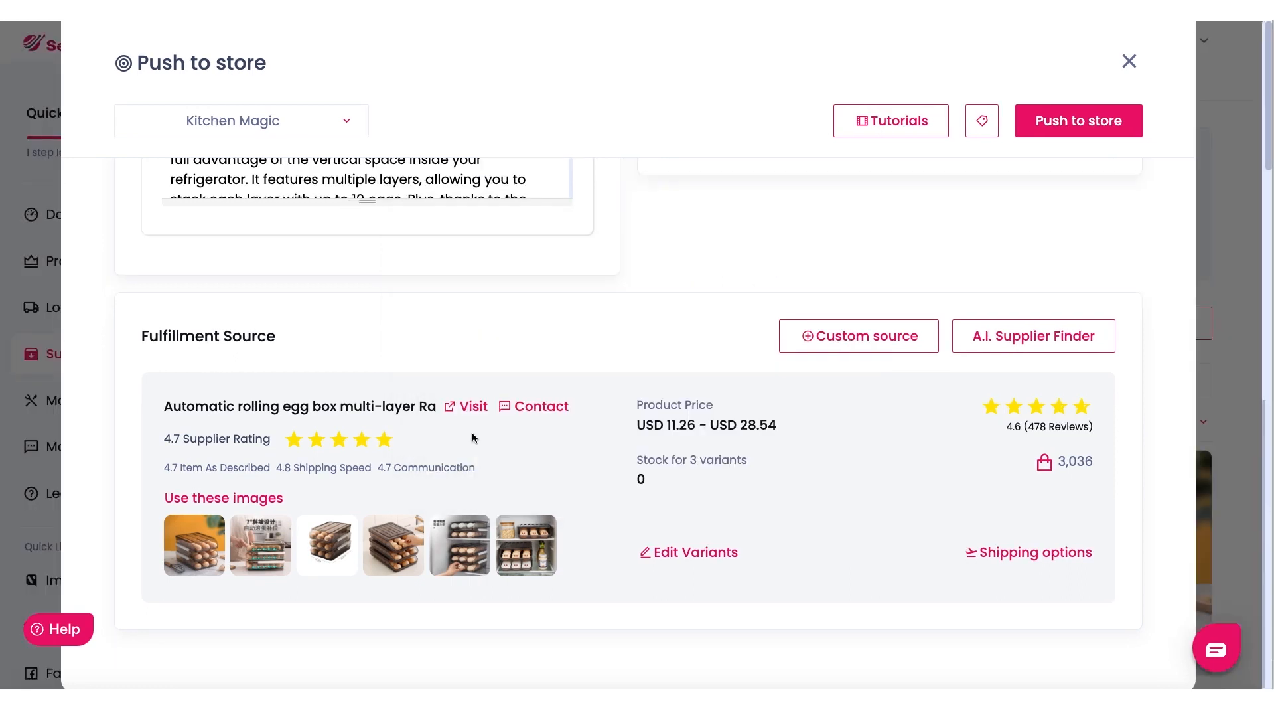
# - Run the A.I. Supplier Finder for the egg box and examine the listed suppliers' costs, shipping, orders and ratings
pyautogui.scroll(10, 799, 368)
pyautogui.scroll(-10, 799, 368)
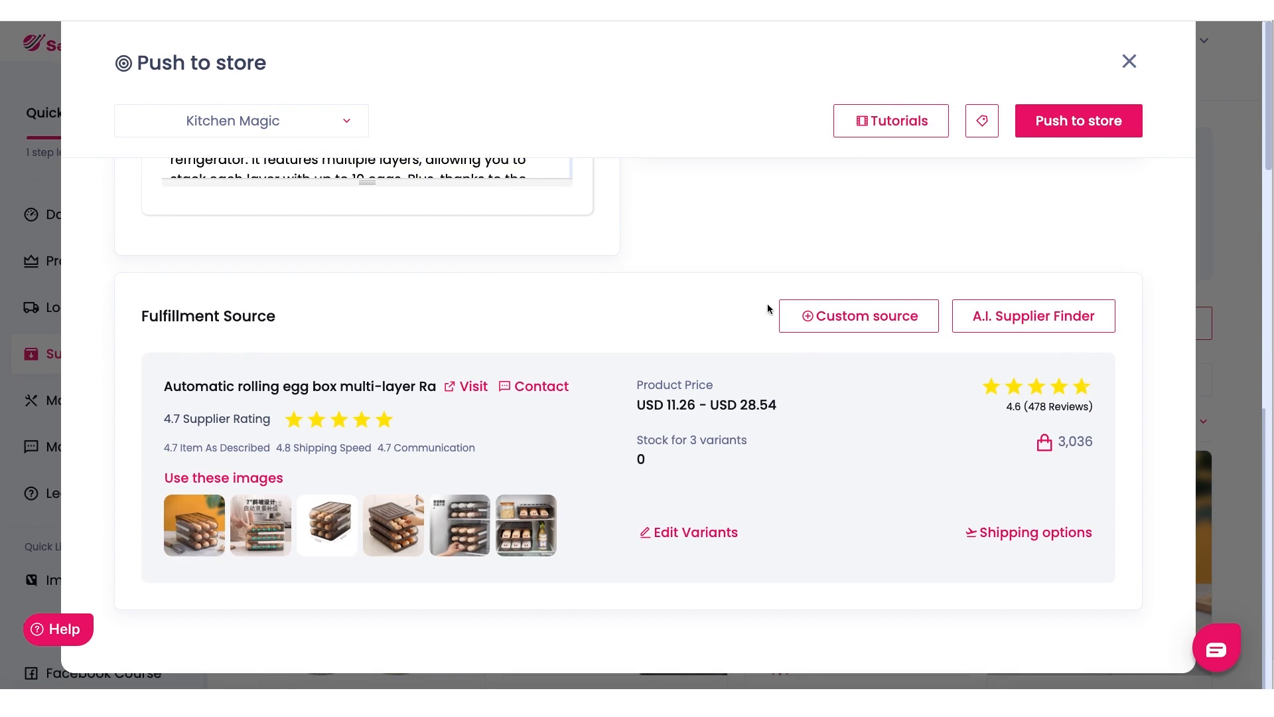
pyautogui.click(1025, 318)
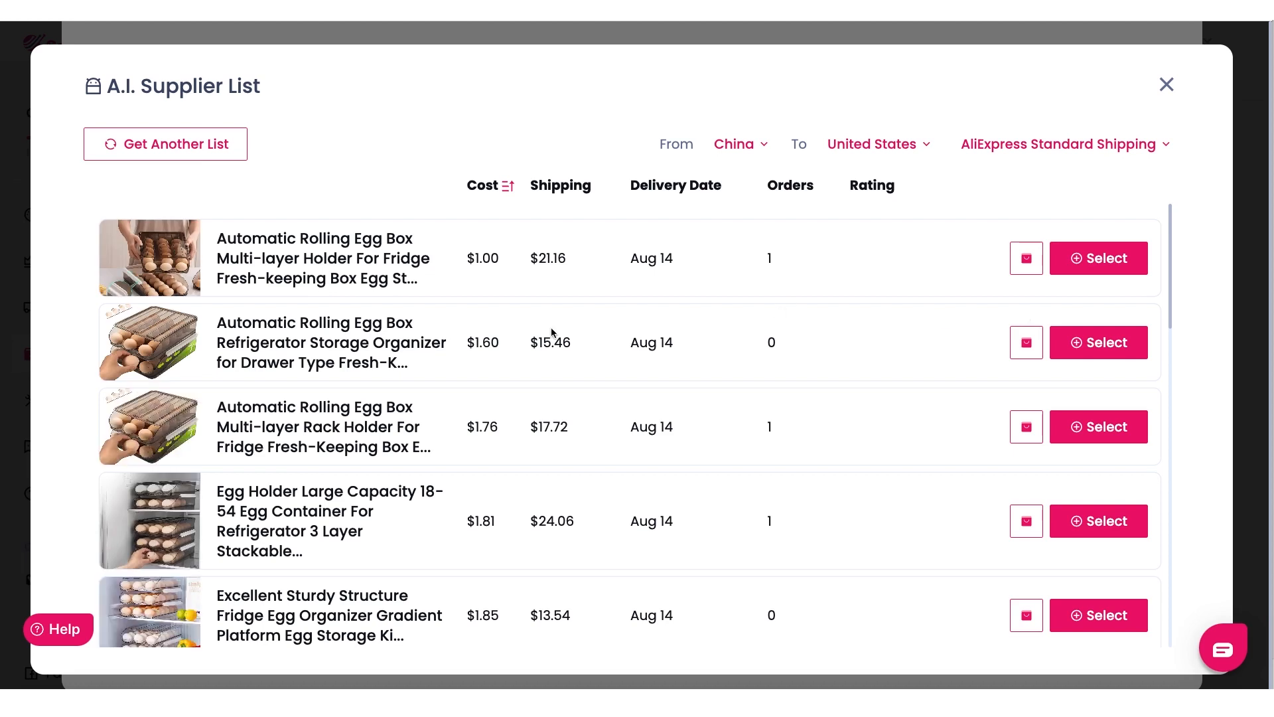
pyautogui.scroll(-15, 550, 328)
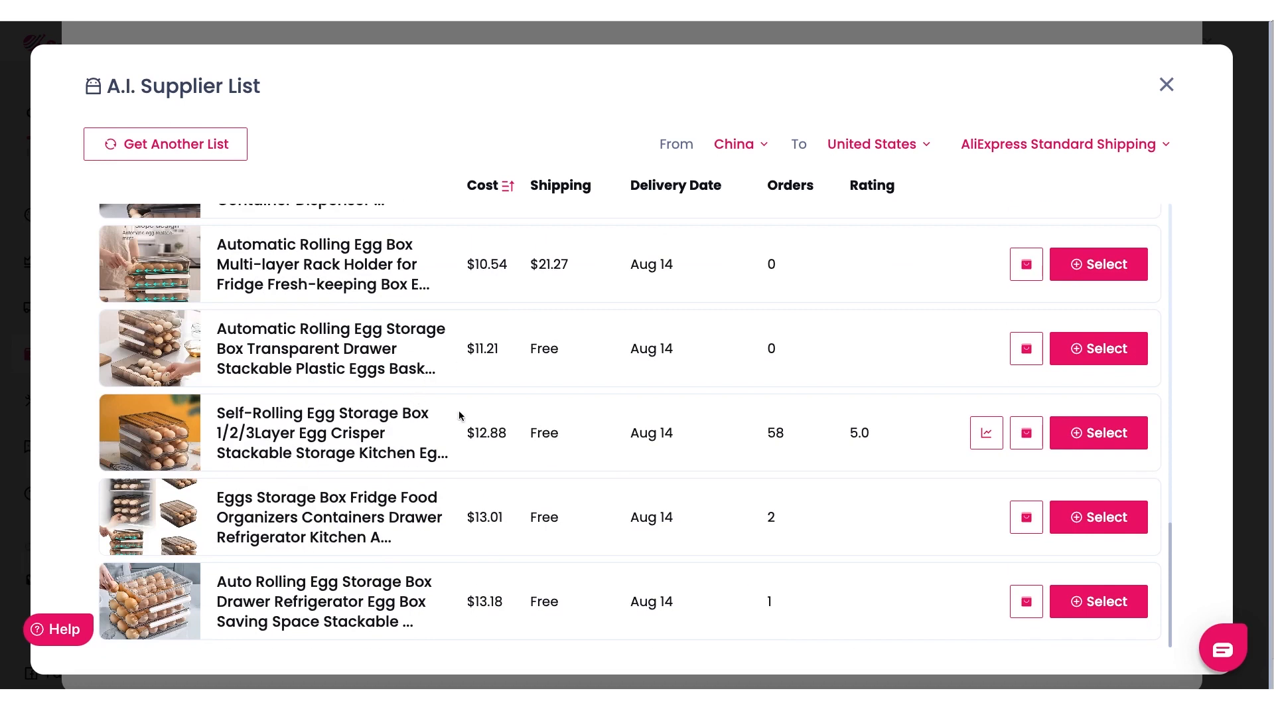
pyautogui.scroll(15, 742, 425)
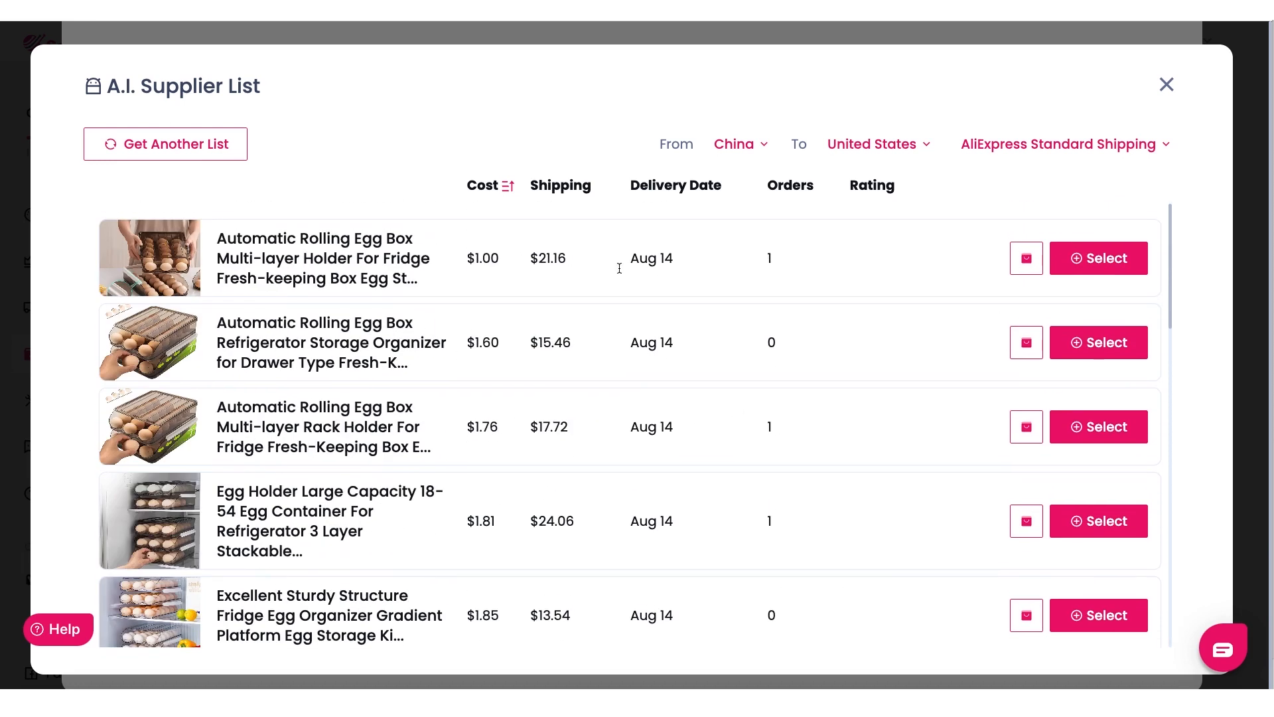
pyautogui.moveTo(475, 261); pyautogui.dragTo(512, 262)
pyautogui.scroll(-5, 508, 292)
pyautogui.scroll(-10, 504, 320)
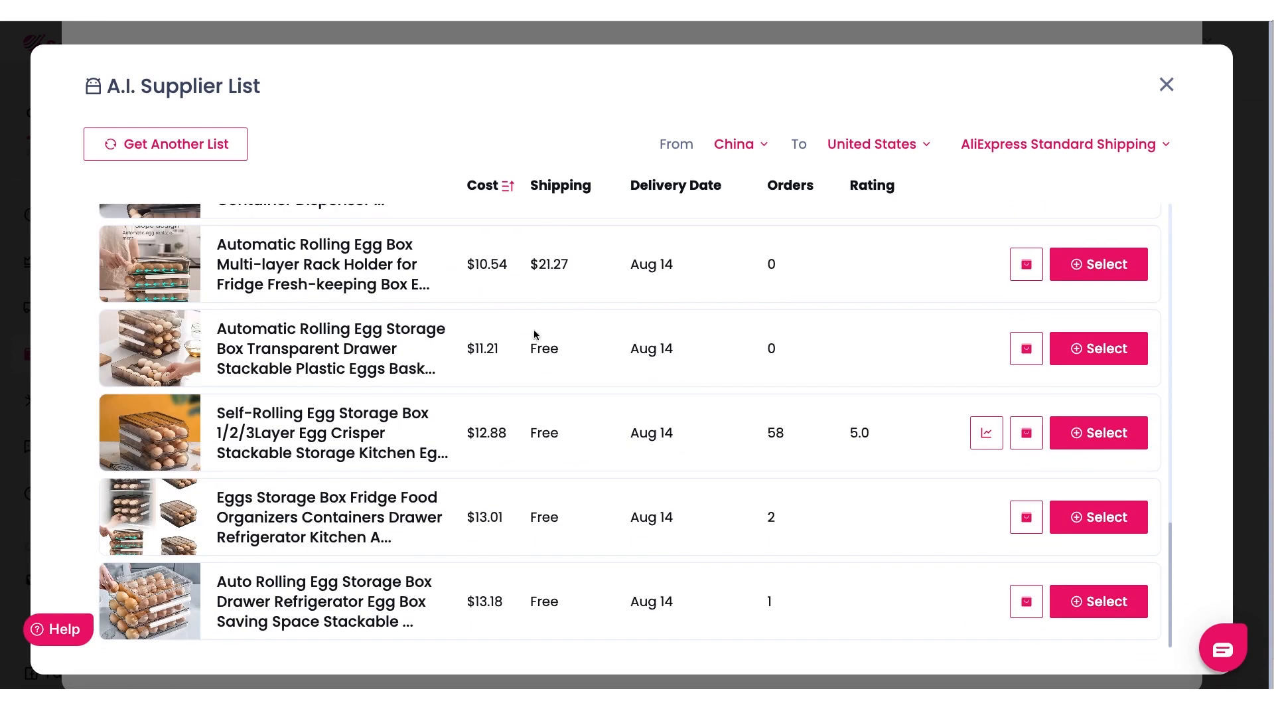
# - Compare the cost, shipping and orders of the Self-Rolling Egg Storage Box 1/2/3Layer listing and select it as the supplier
pyautogui.moveTo(475, 432); pyautogui.dragTo(576, 433)
pyautogui.click(499, 396)
pyautogui.click(558, 395)
pyautogui.moveTo(767, 432); pyautogui.dragTo(788, 432)
pyautogui.click(501, 425)
pyautogui.doubleClick(786, 440)
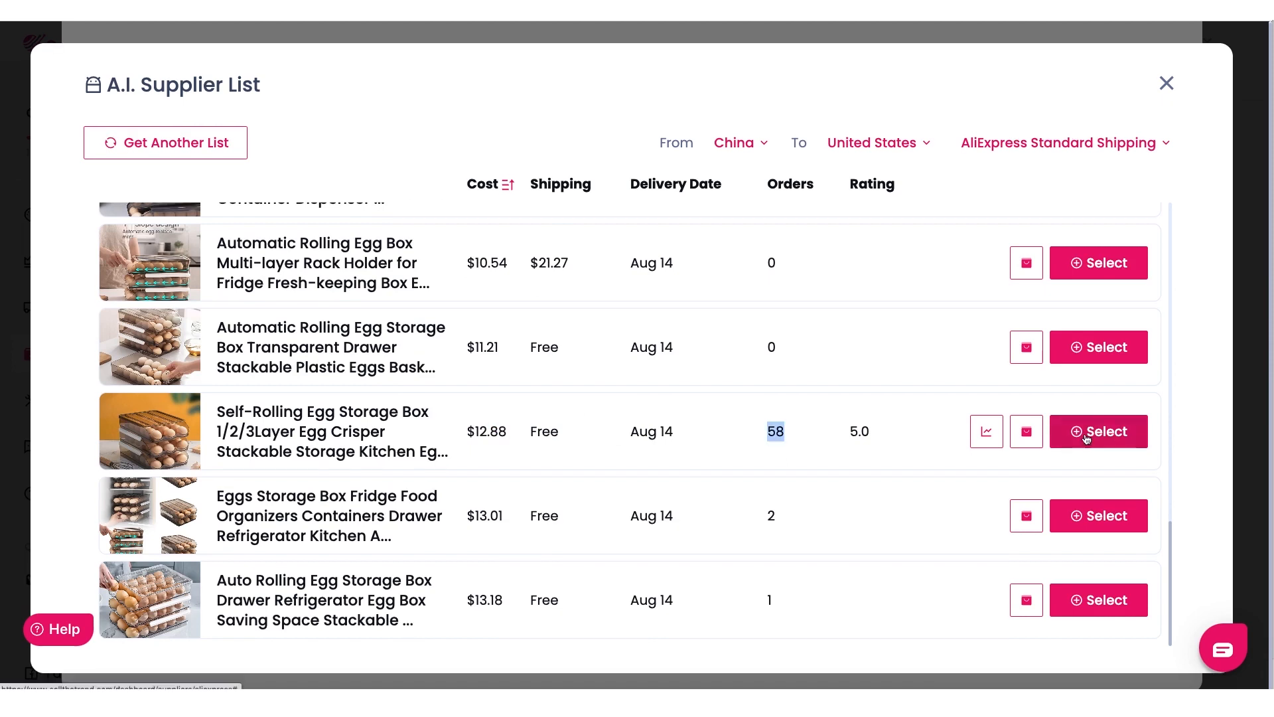
pyautogui.click(1090, 432)
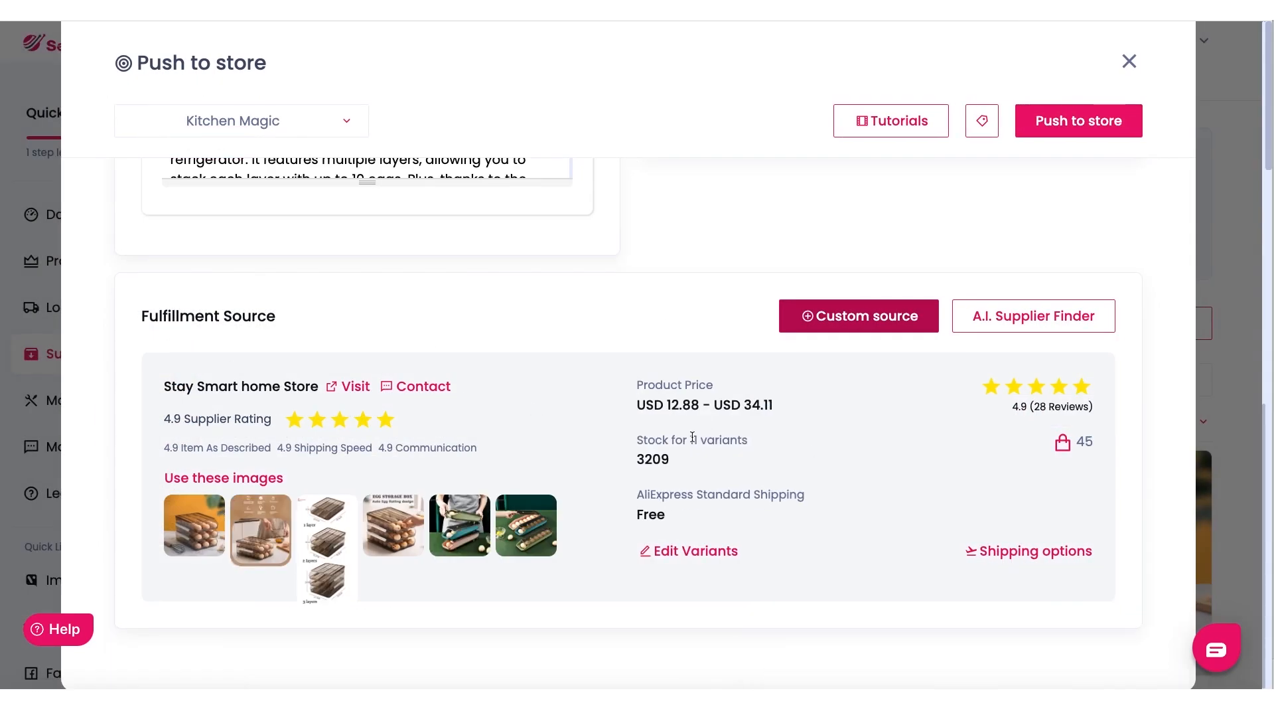
# - Check the new supplier's stock and look through all of its egg box variants in the variant editor
pyautogui.moveTo(636, 466); pyautogui.dragTo(687, 466)
pyautogui.click(656, 460)
pyautogui.click(712, 554)
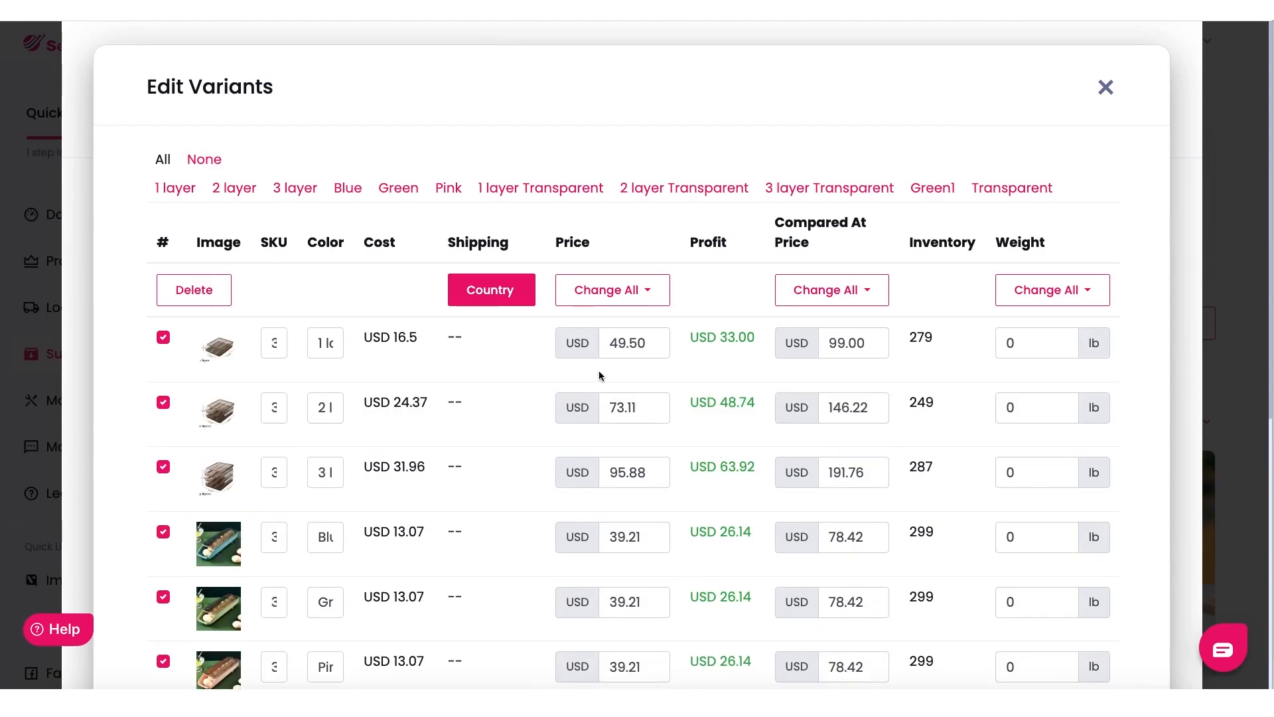
pyautogui.scroll(-4, 526, 379)
pyautogui.scroll(-3, 525, 378)
pyautogui.scroll(6, 526, 378)
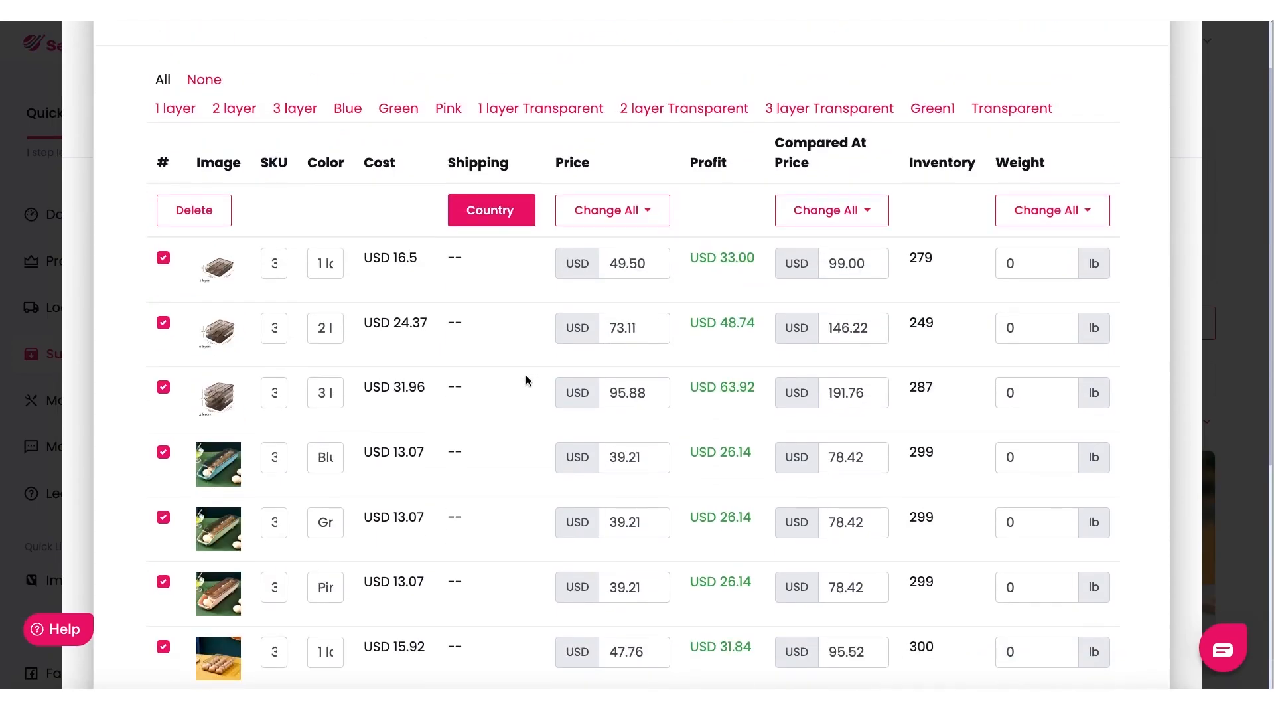
pyautogui.scroll(-3, 525, 380)
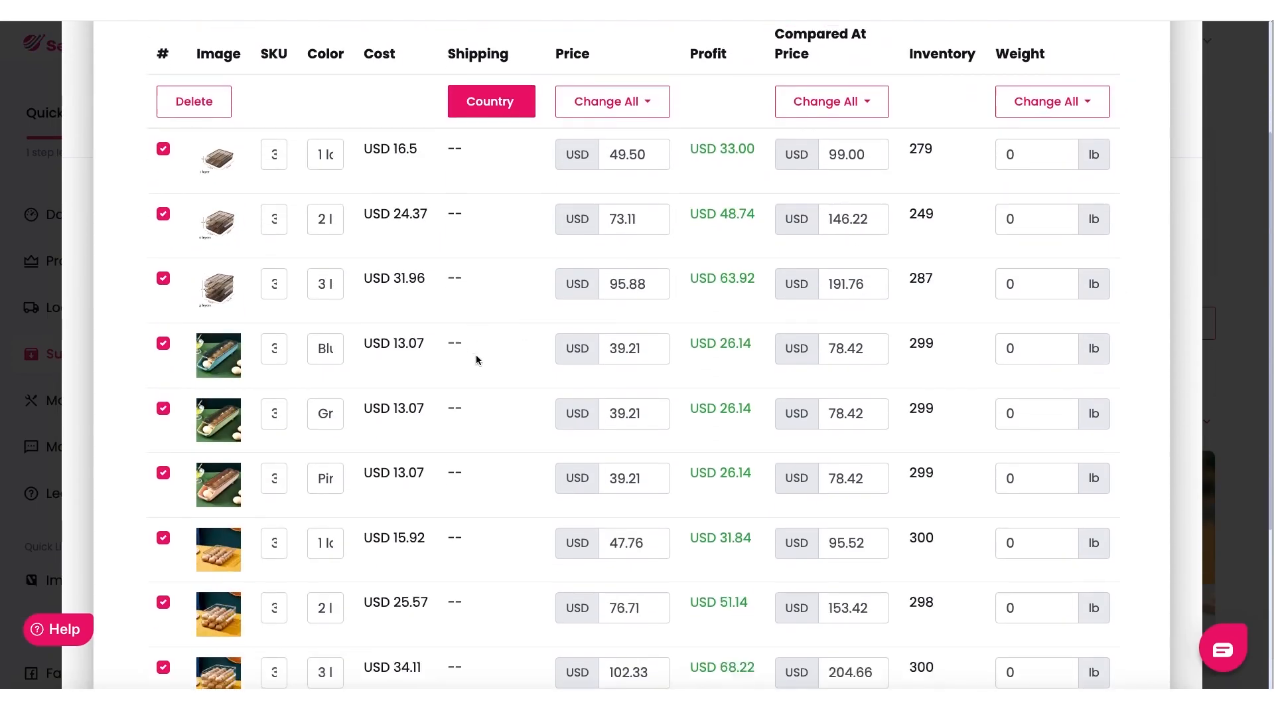
pyautogui.scroll(-3, 529, 384)
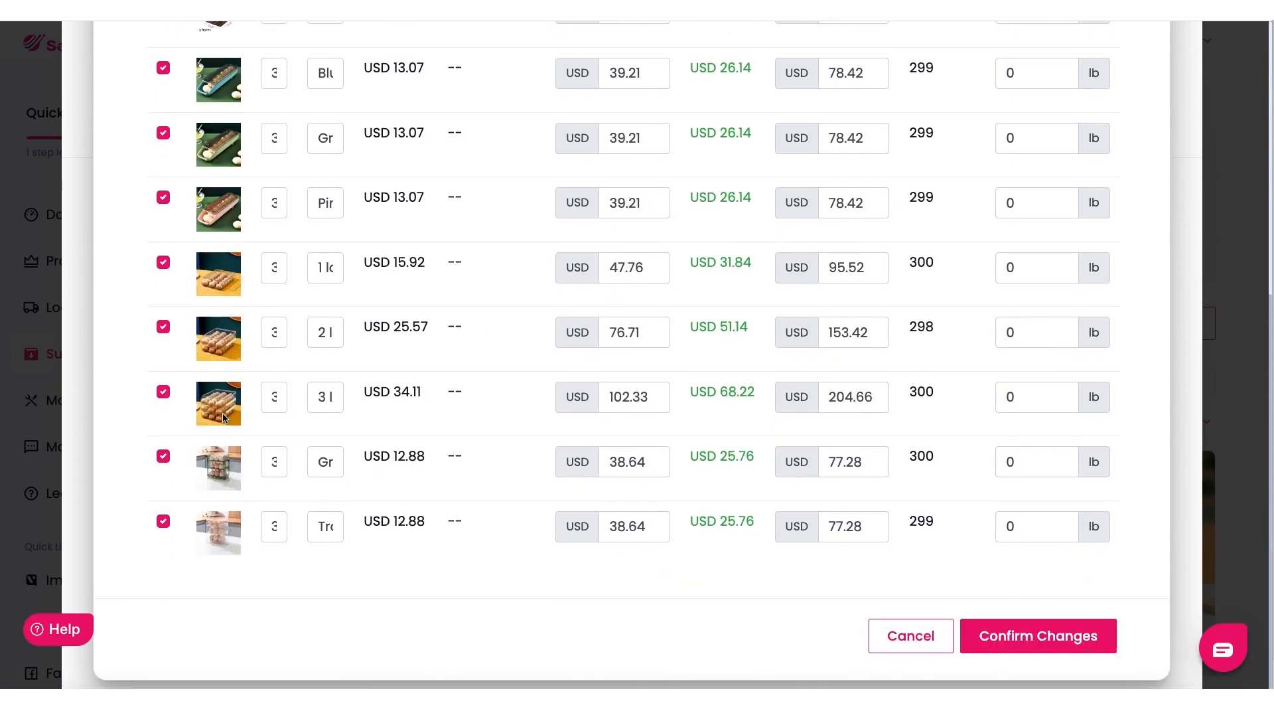
pyautogui.scroll(7, 530, 385)
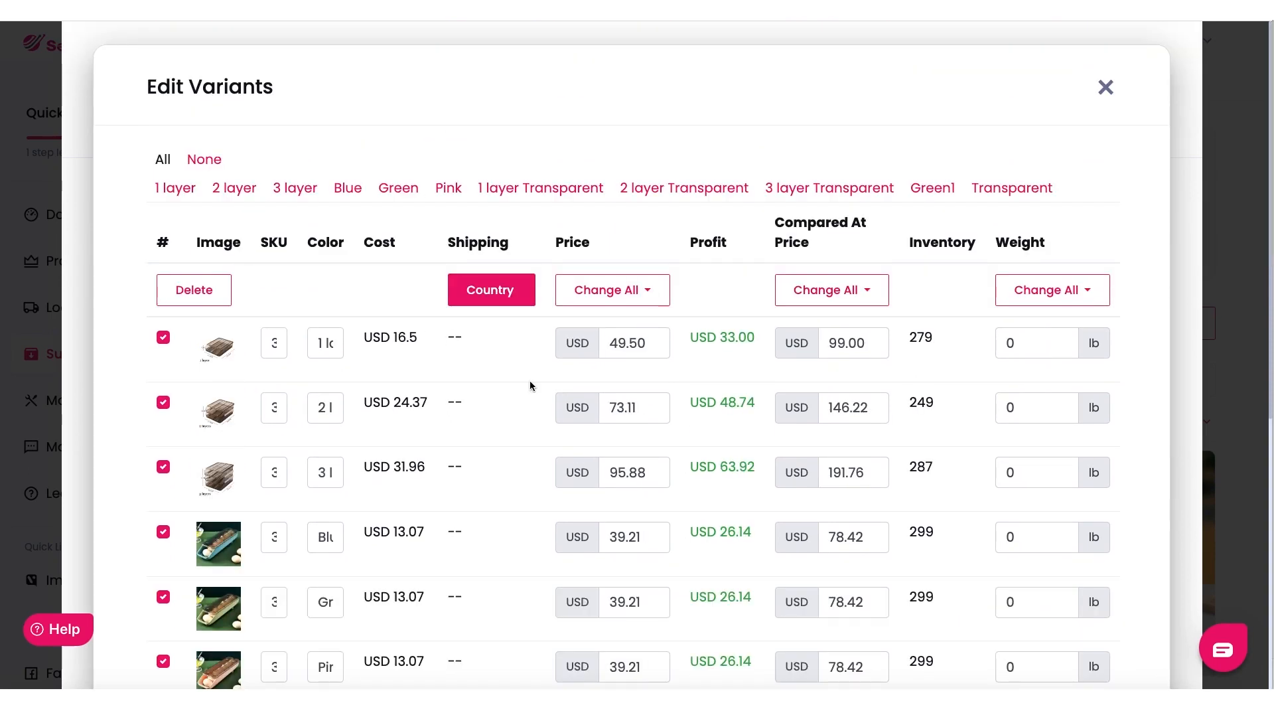
# - Examine the selling prices and profits of the egg box variants, including the 1 layer and 2 layer ones
pyautogui.scroll(-1, 529, 380)
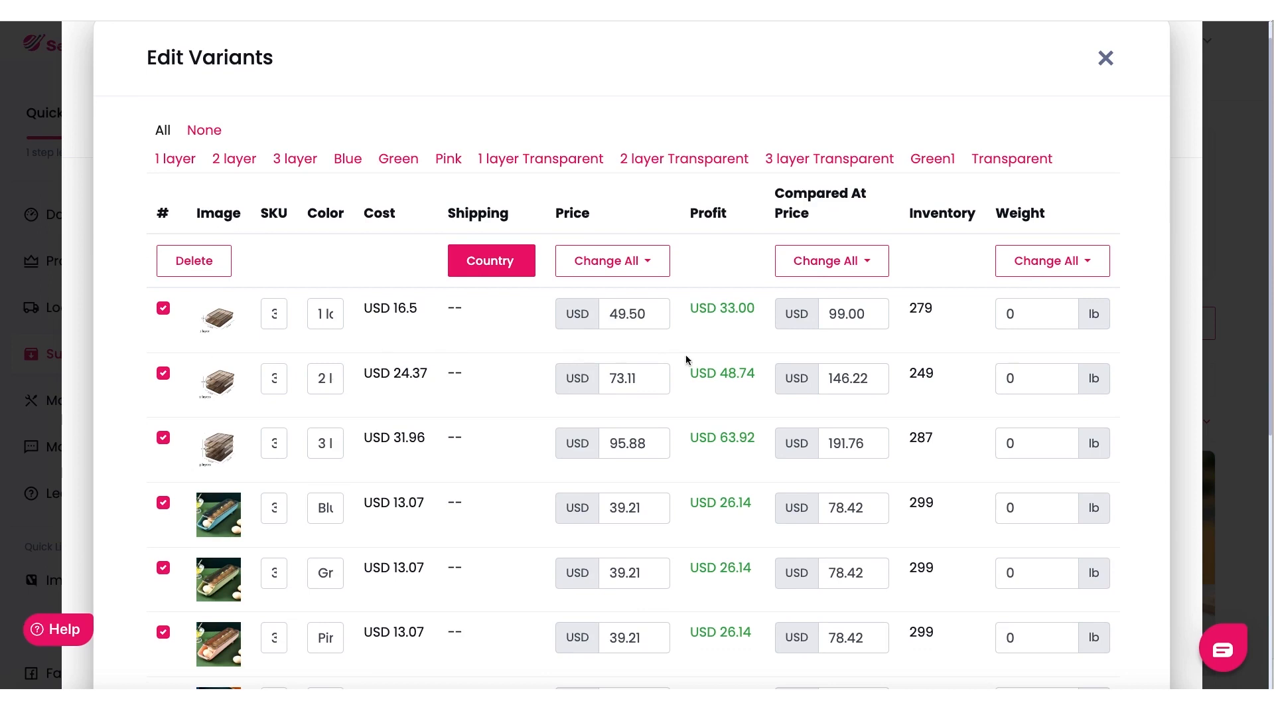
pyautogui.scroll(-5, 666, 347)
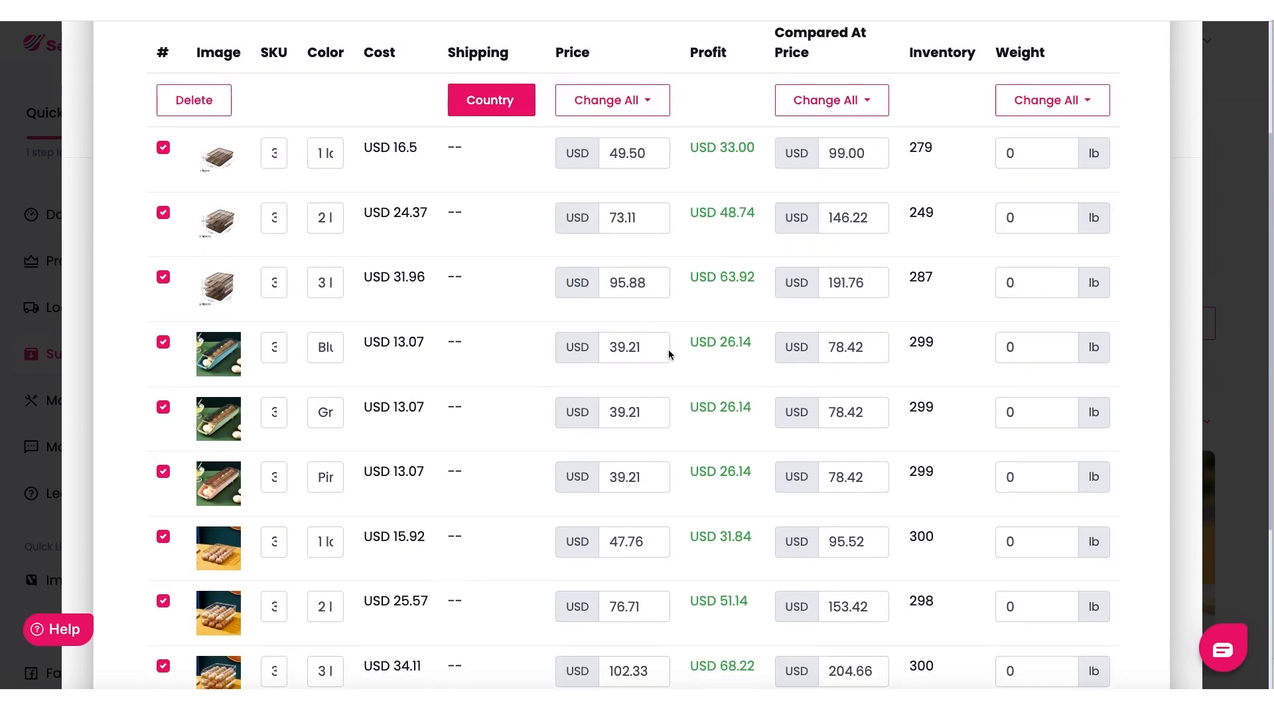
pyautogui.scroll(3, 706, 206)
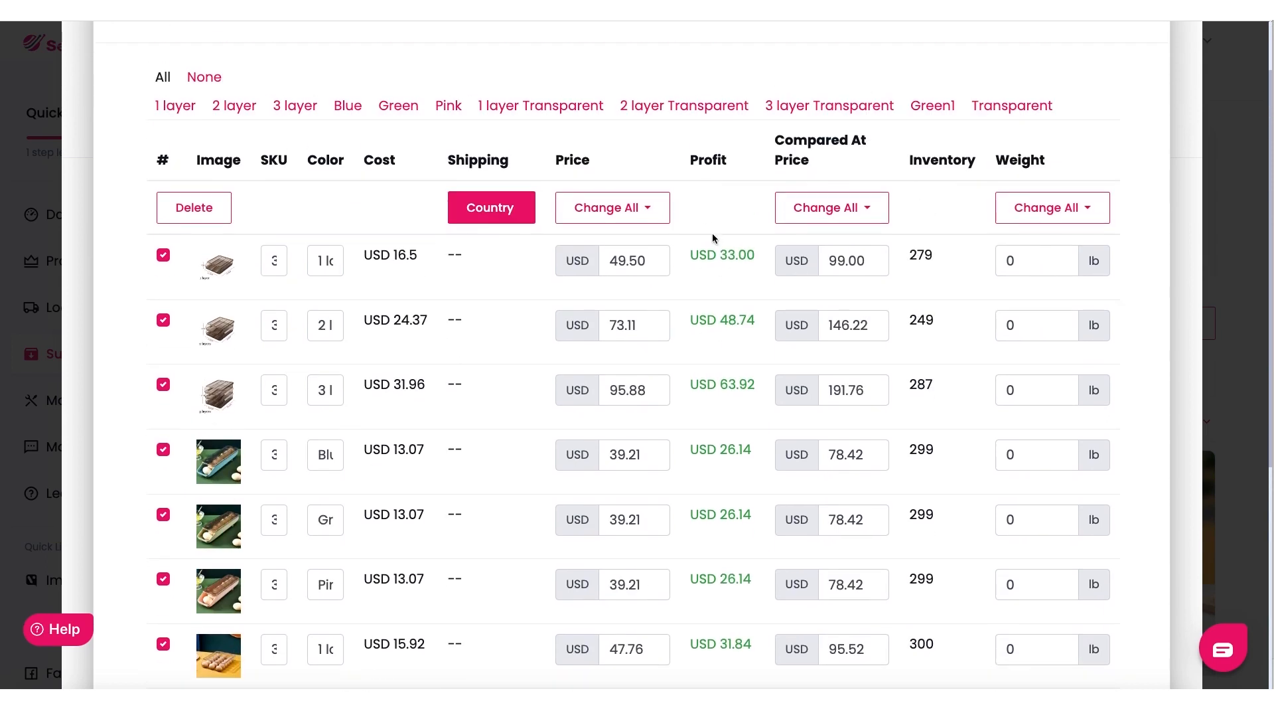
pyautogui.moveTo(724, 259); pyautogui.dragTo(767, 256)
pyautogui.moveTo(717, 321); pyautogui.dragTo(746, 322)
pyautogui.scroll(-1, 725, 396)
pyautogui.scroll(3, 724, 396)
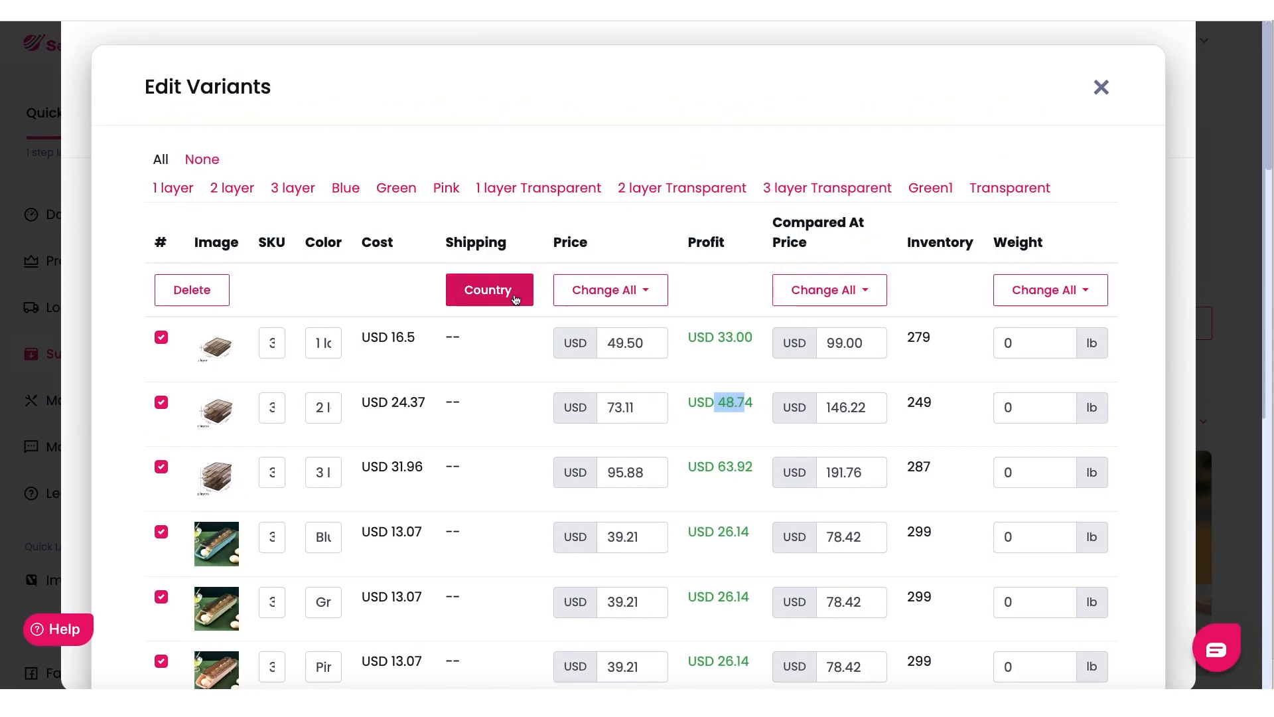
pyautogui.click(730, 337)
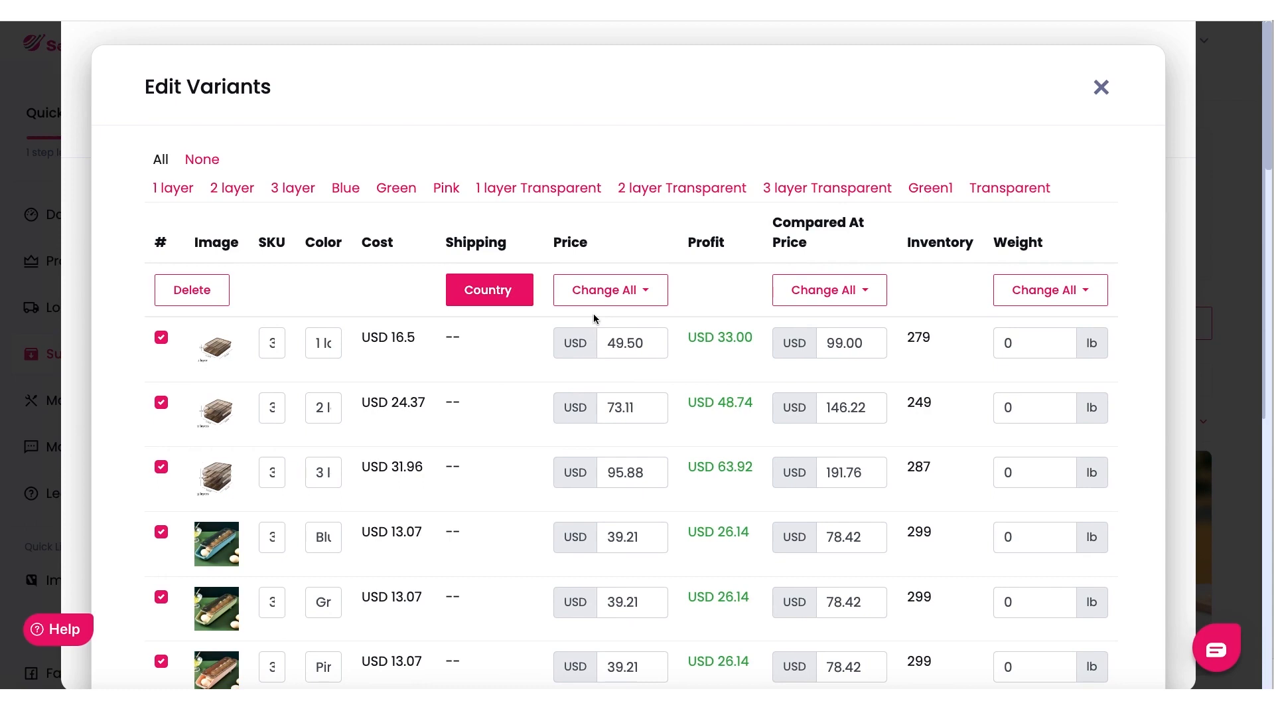
# - View the variants' available shipping methods and calculate the shipping rate to France
pyautogui.click(489, 290)
pyautogui.click(160, 425)
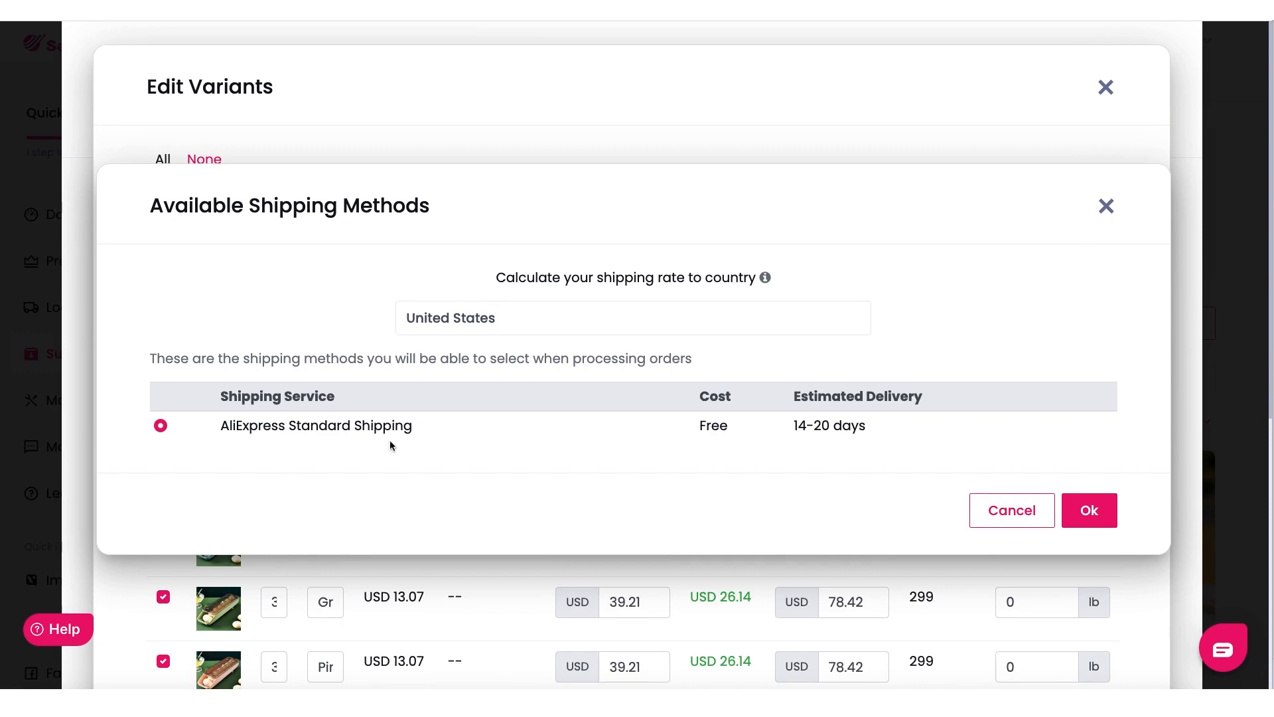
pyautogui.click(448, 325)
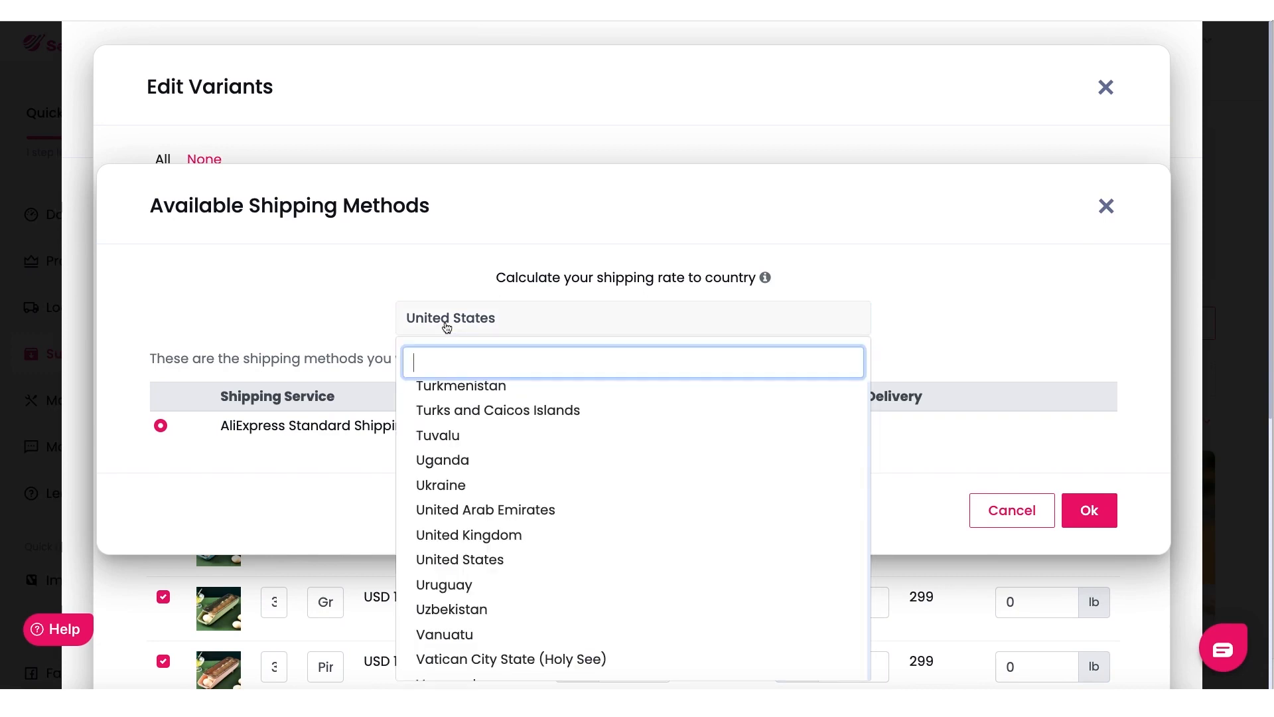
pyautogui.write('fran')
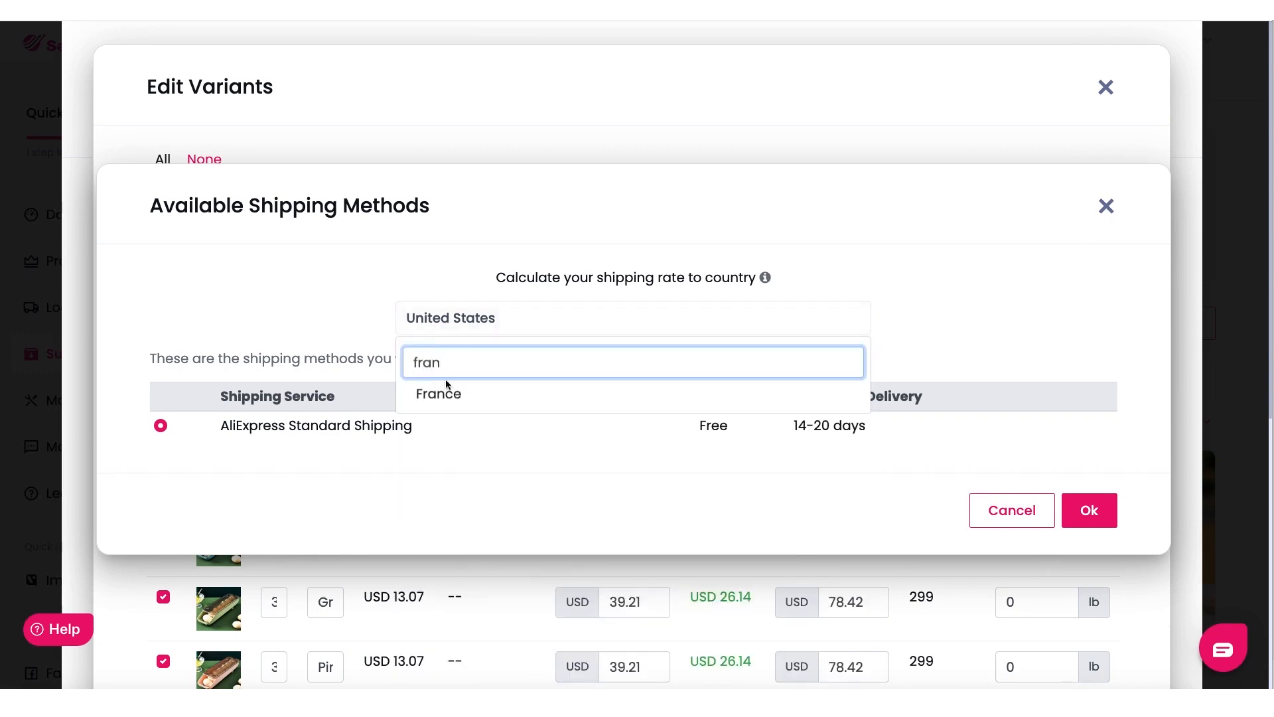
pyautogui.click(446, 395)
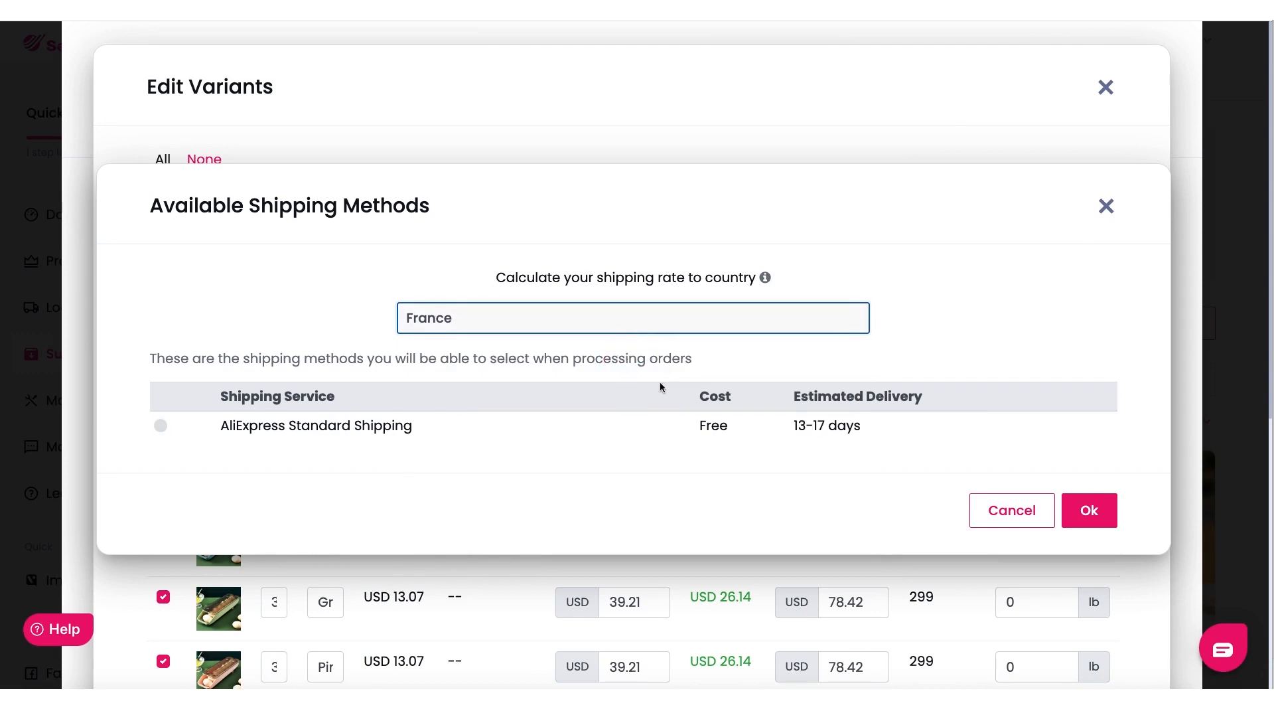
# - Calculate the shipping rate to the United Kingdom, check its cost and close the shipping methods
pyautogui.click(484, 325)
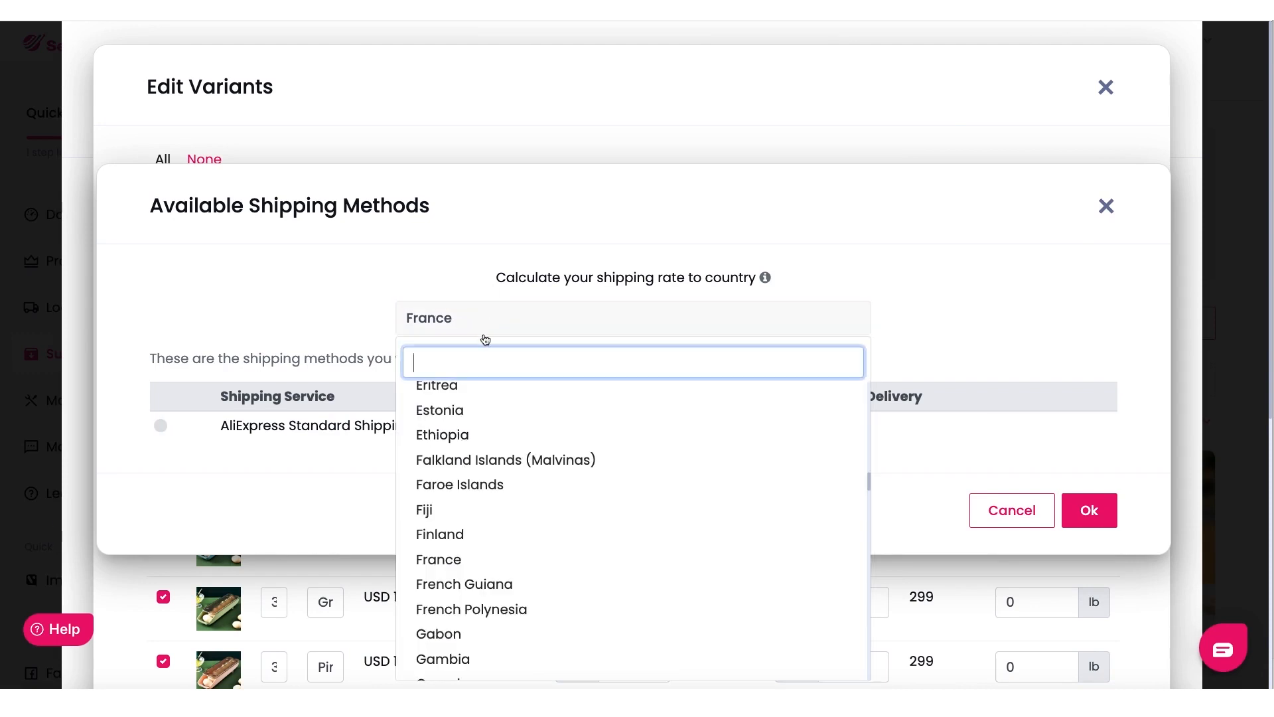
pyautogui.write('united')
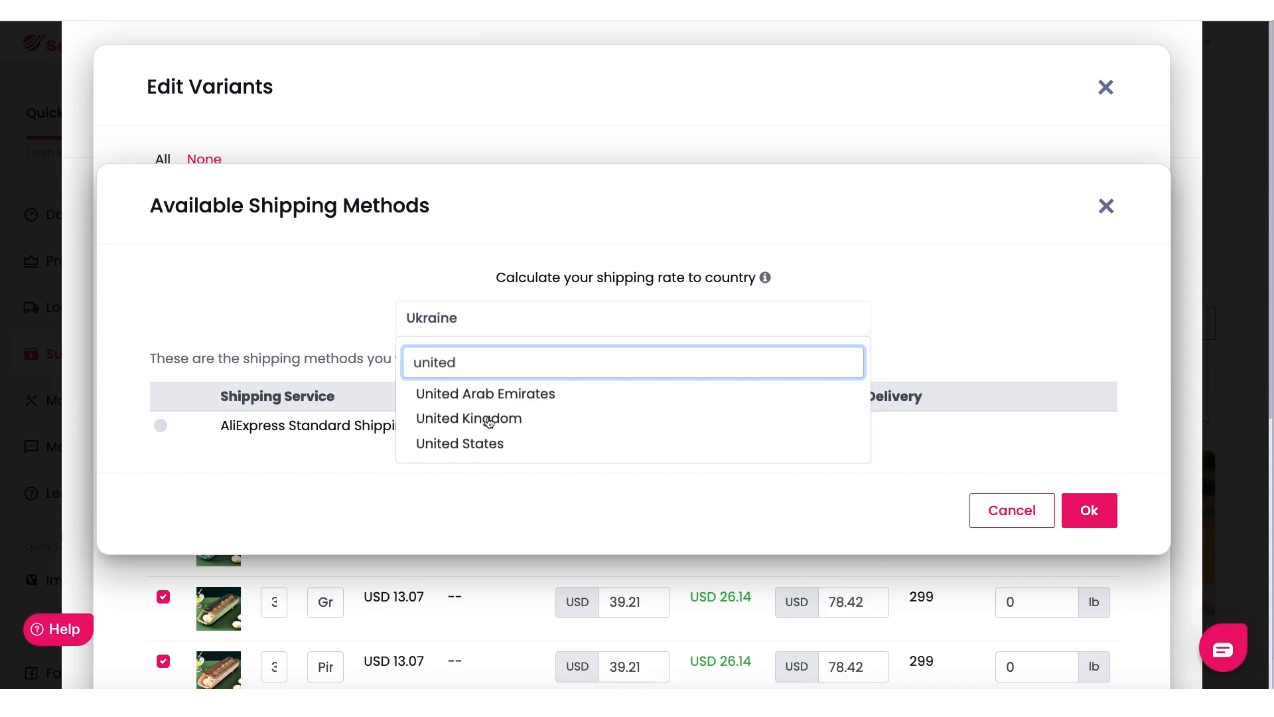
pyautogui.click(487, 417)
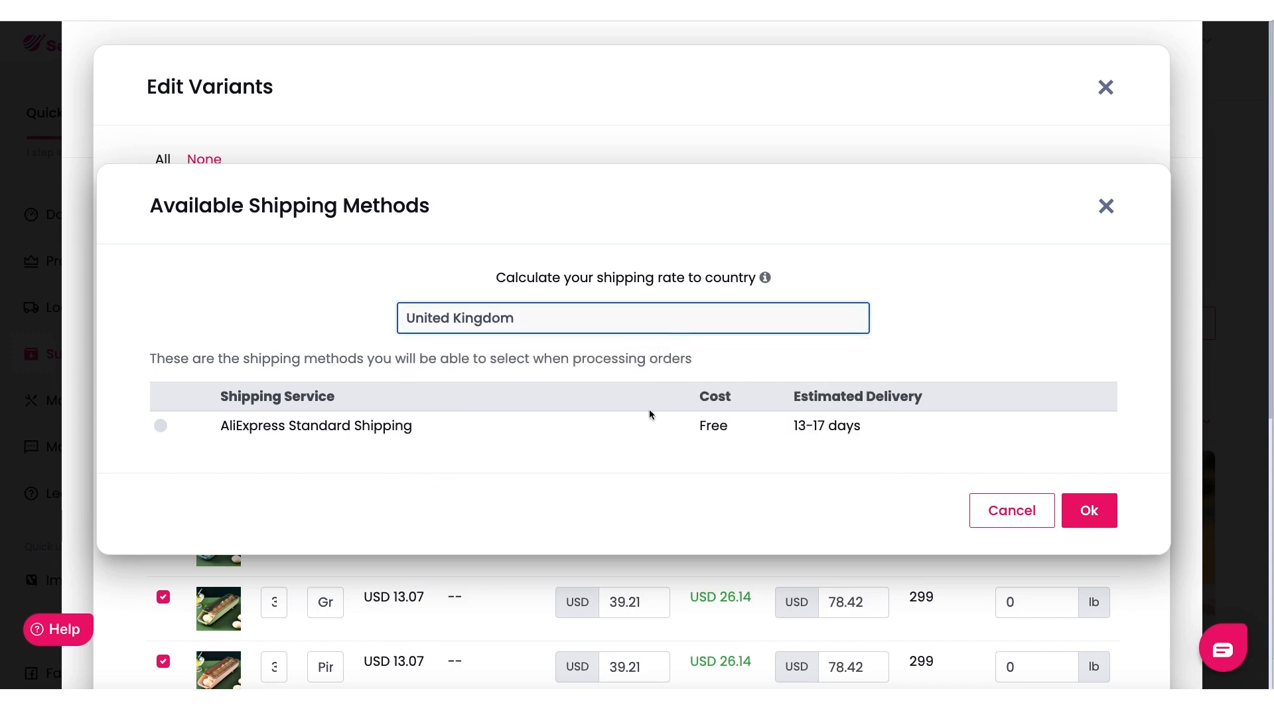
pyautogui.moveTo(698, 425); pyautogui.dragTo(733, 444)
pyautogui.click(688, 427)
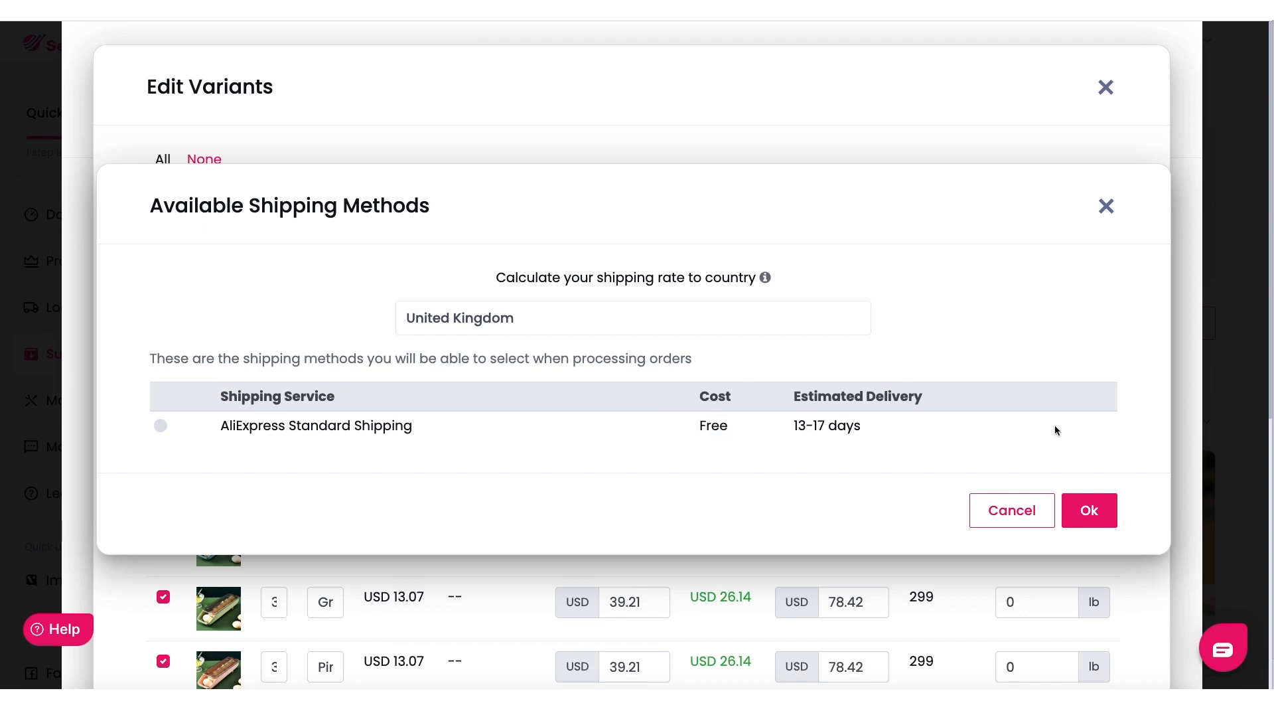
pyautogui.click(1106, 205)
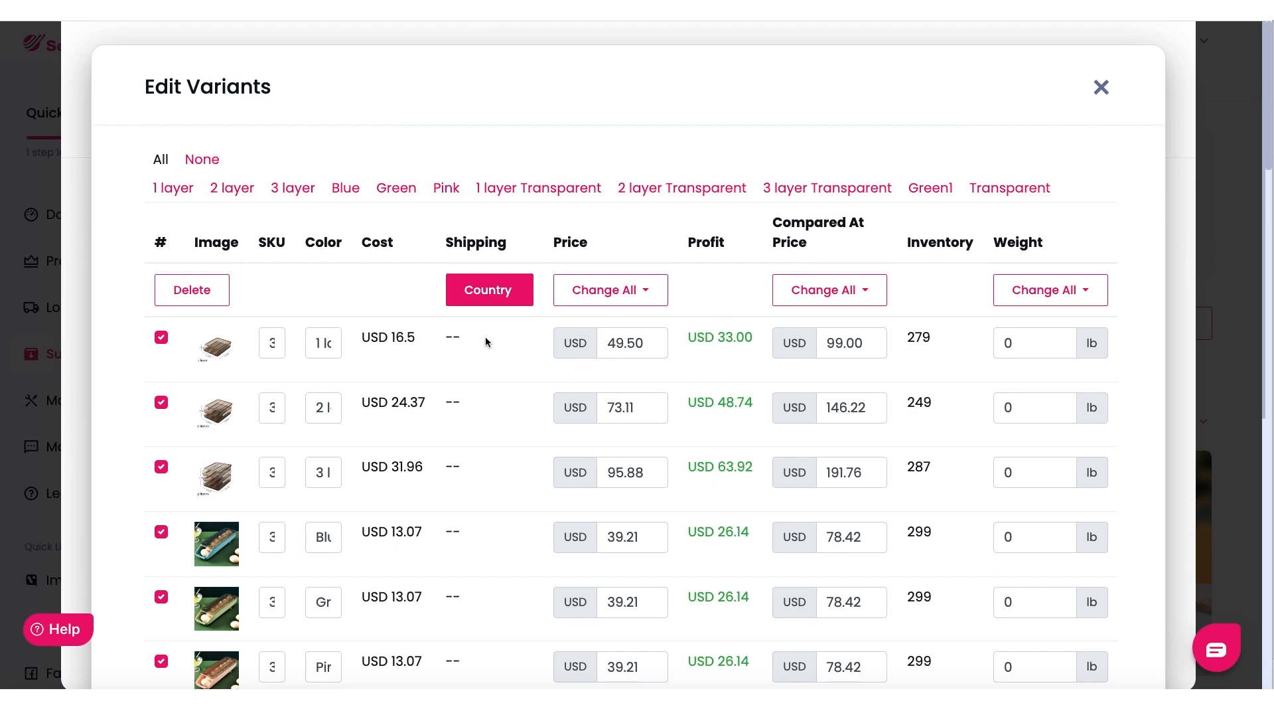
pyautogui.click(493, 296)
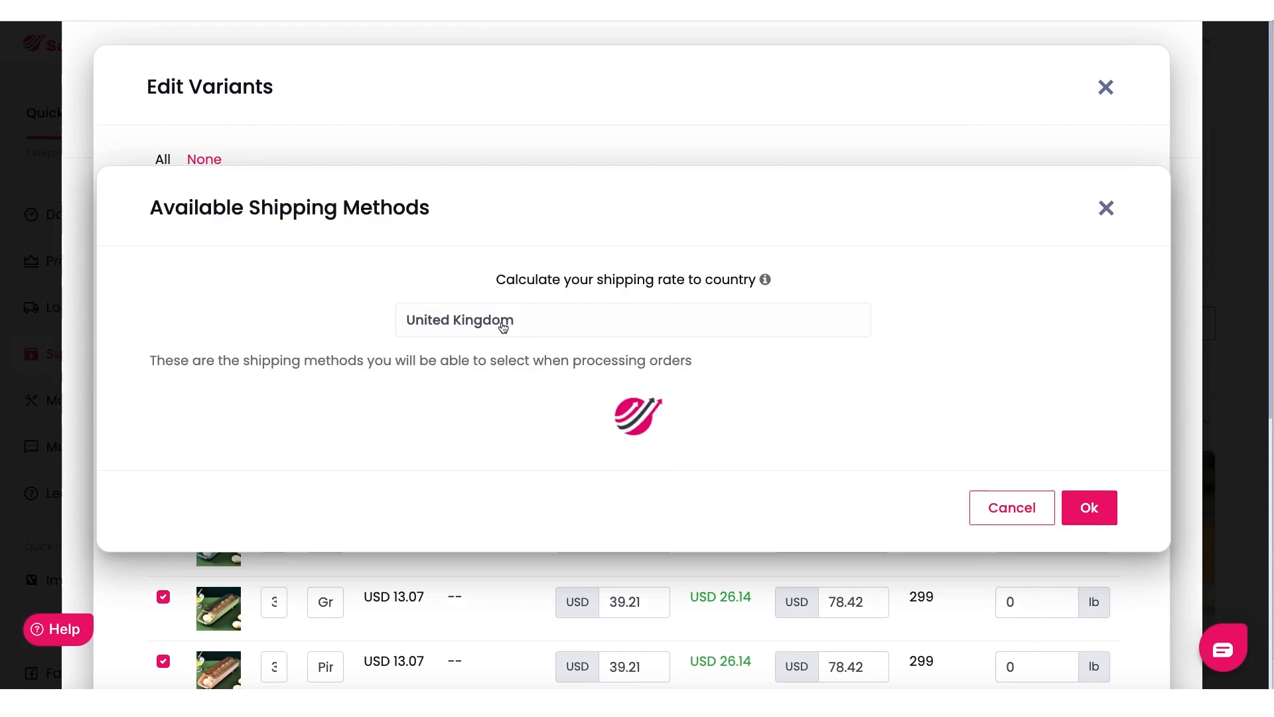
pyautogui.click(485, 323)
pyautogui.write('fra')
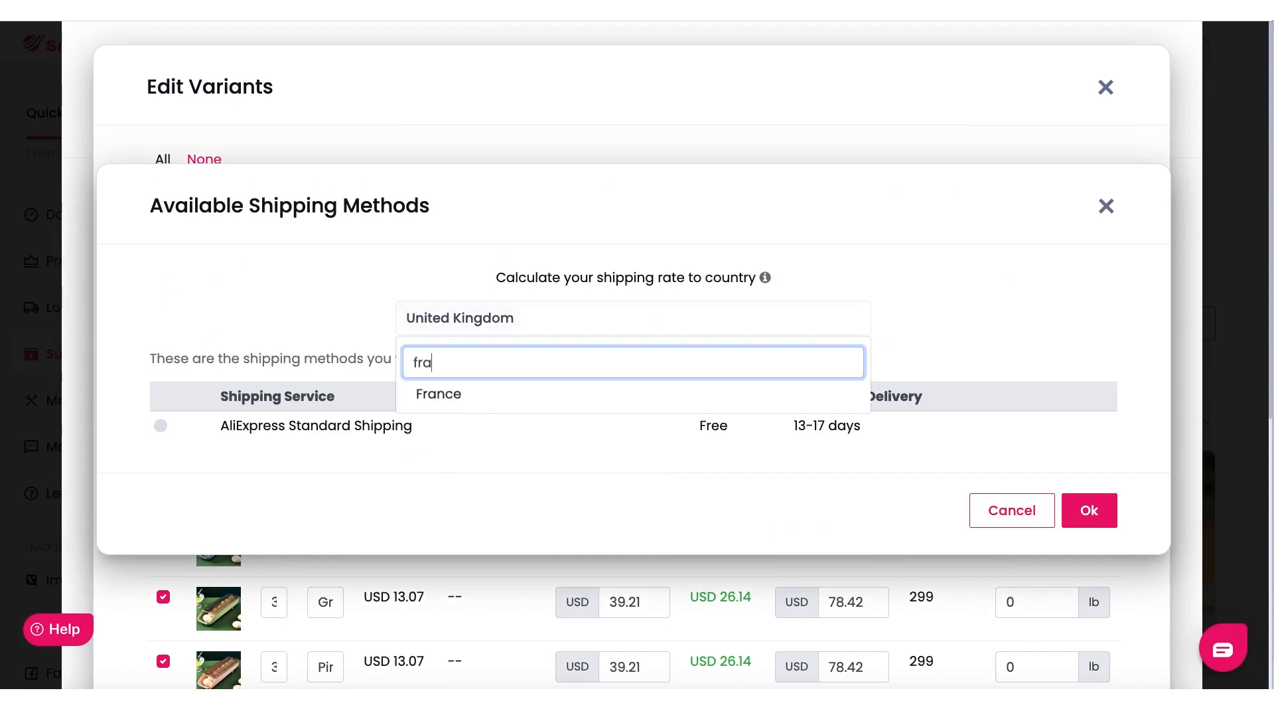
pyautogui.press('BackSpace')
pyautogui.press('BackSpace')
pyautogui.press('BackSpace')
pyautogui.write('i')
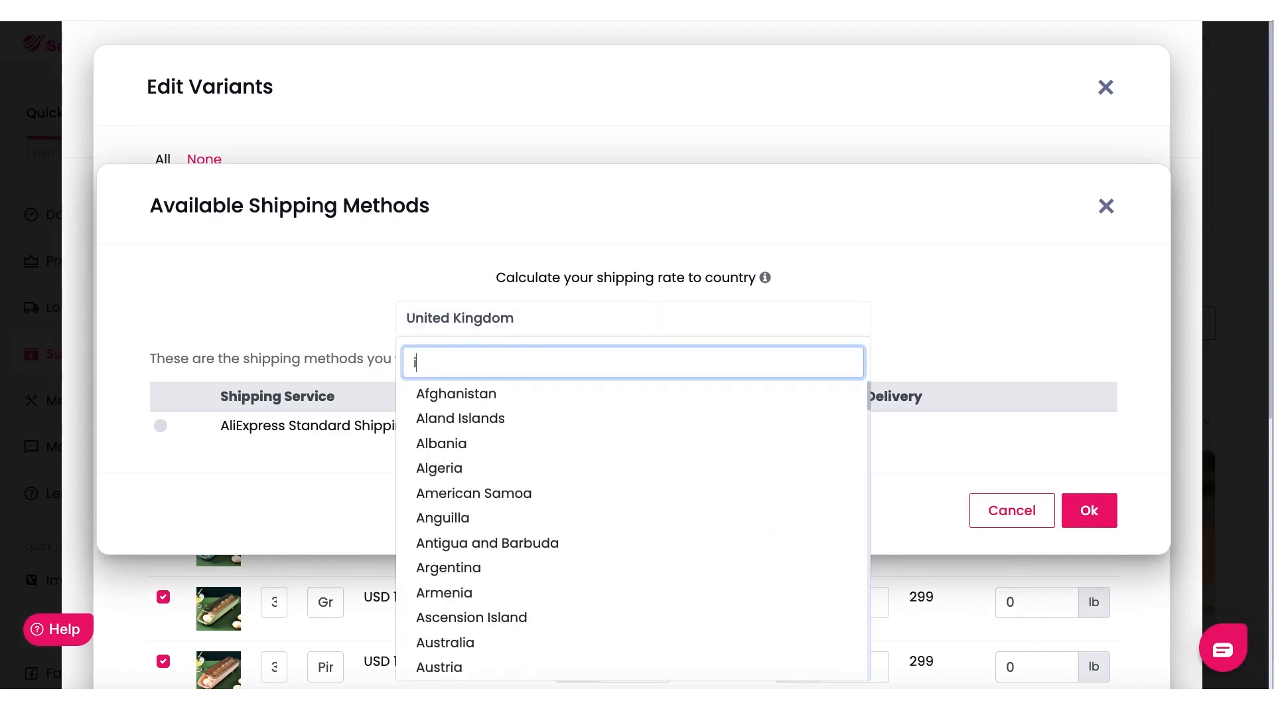
pyautogui.press('BackSpace')
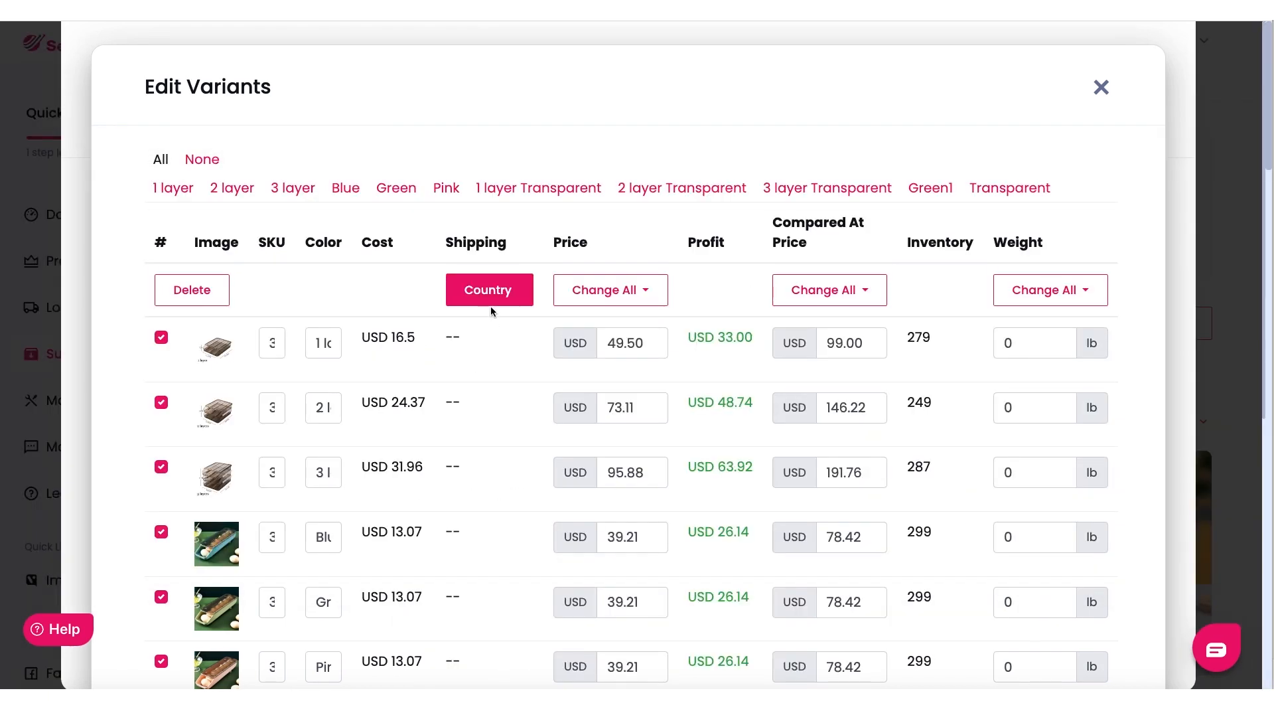
# - Recheck the shipping methods to the United Kingdom and close the variant editor without confirming changes
pyautogui.click(491, 302)
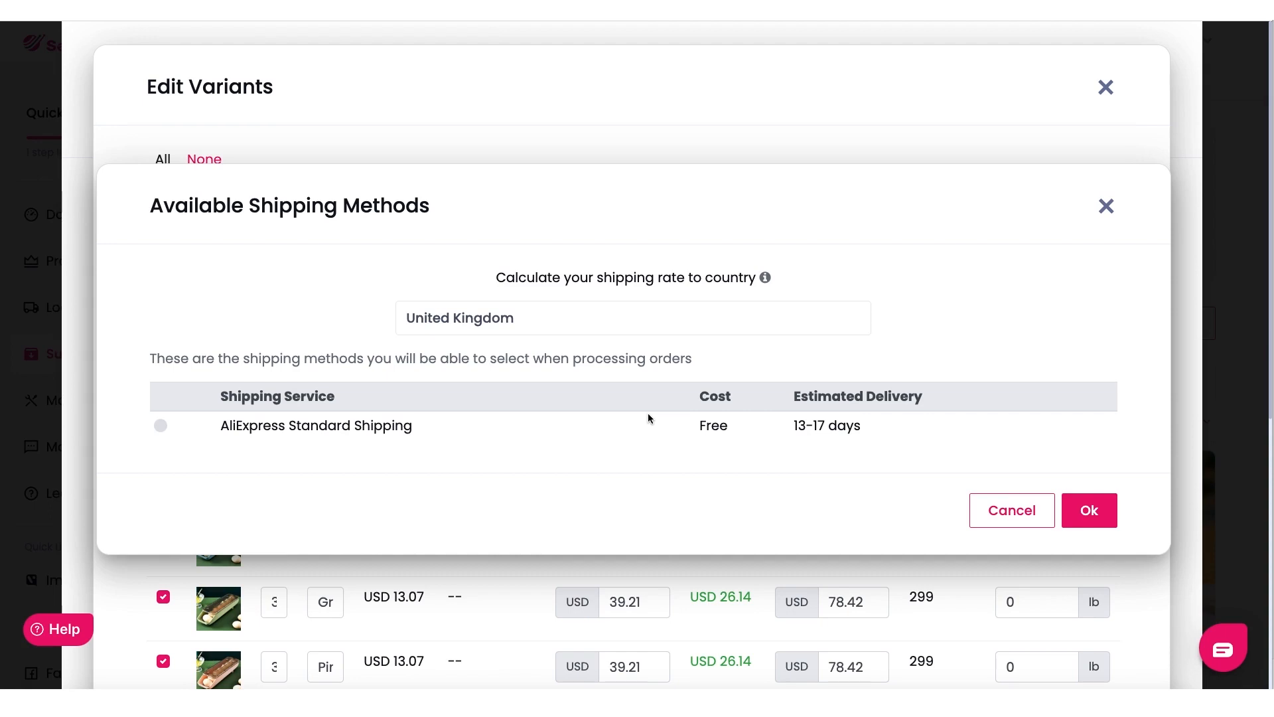
pyautogui.click(1106, 206)
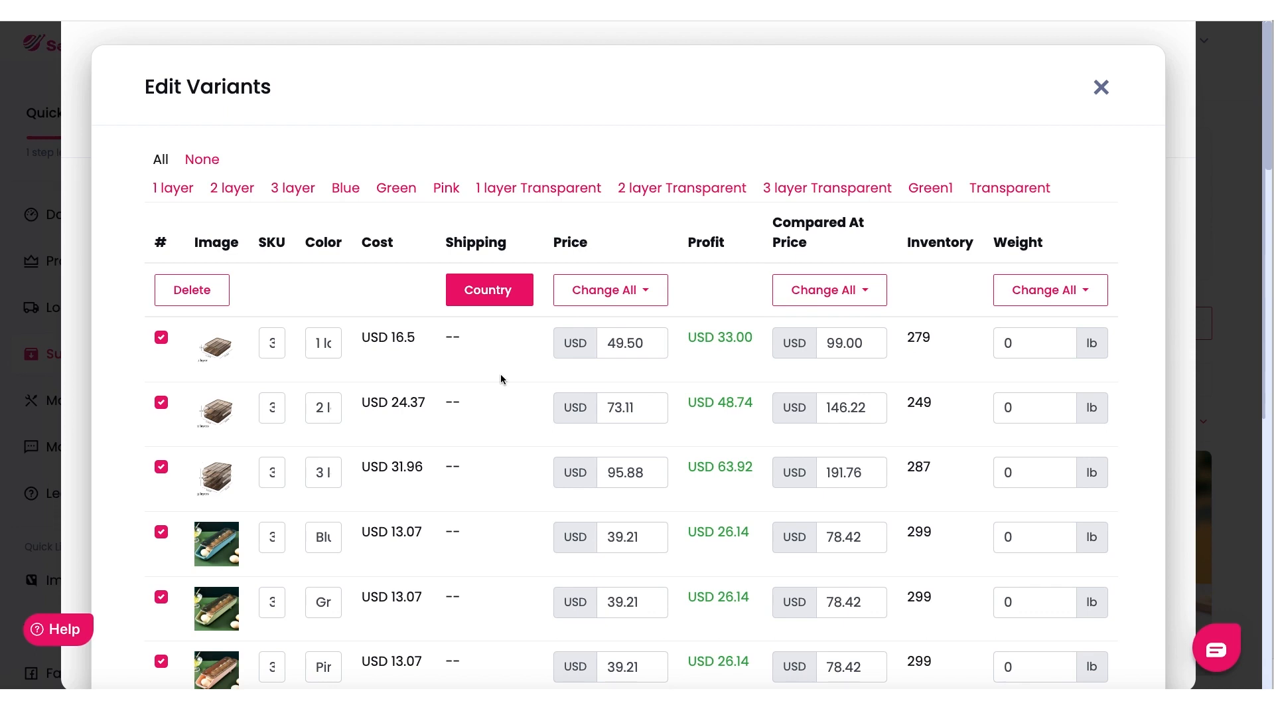
pyautogui.click(1096, 96)
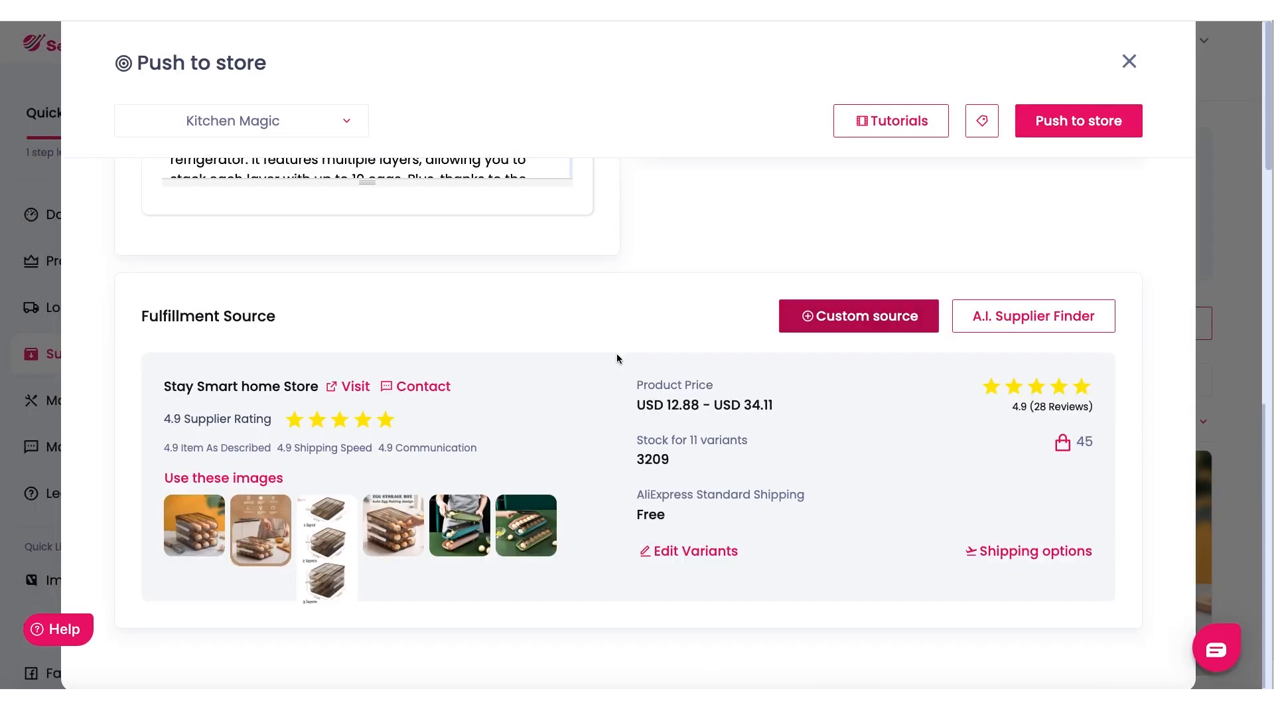
# - Review the pricing rules and fulfillment source, and push the egg box product to the Kitchen Magic store
pyautogui.scroll(4, 646, 397)
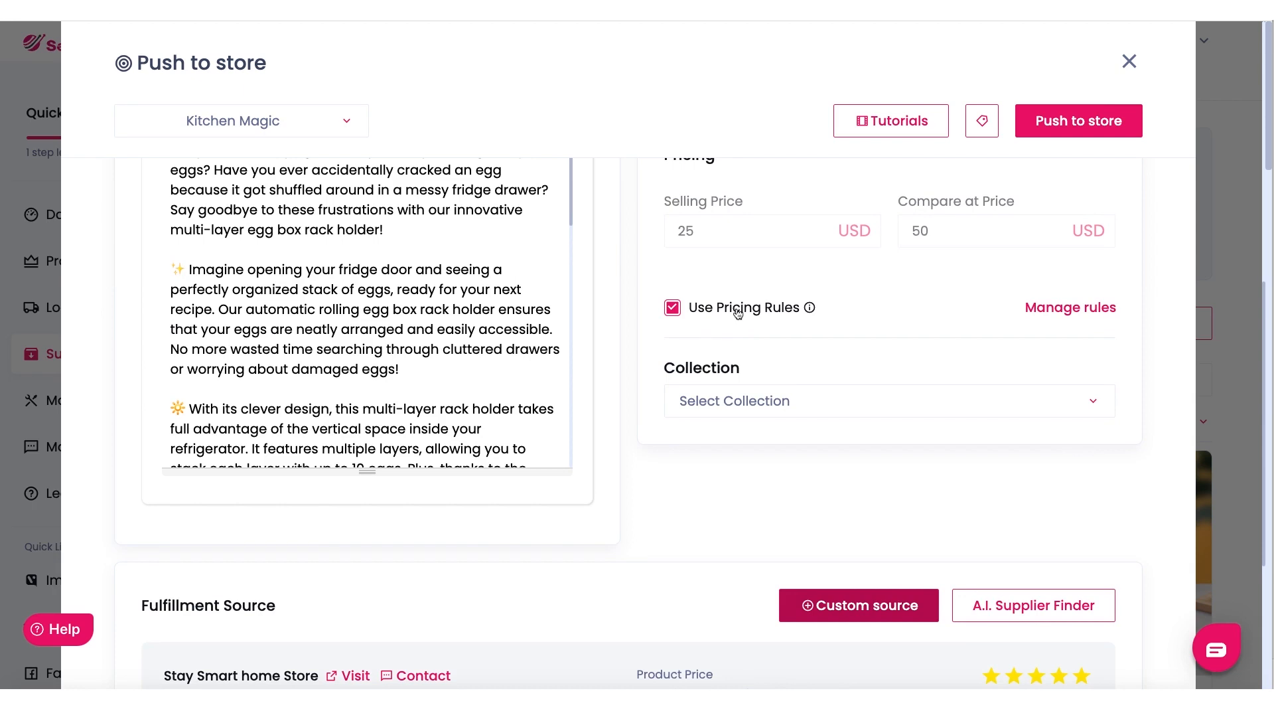
pyautogui.scroll(-5, 738, 313)
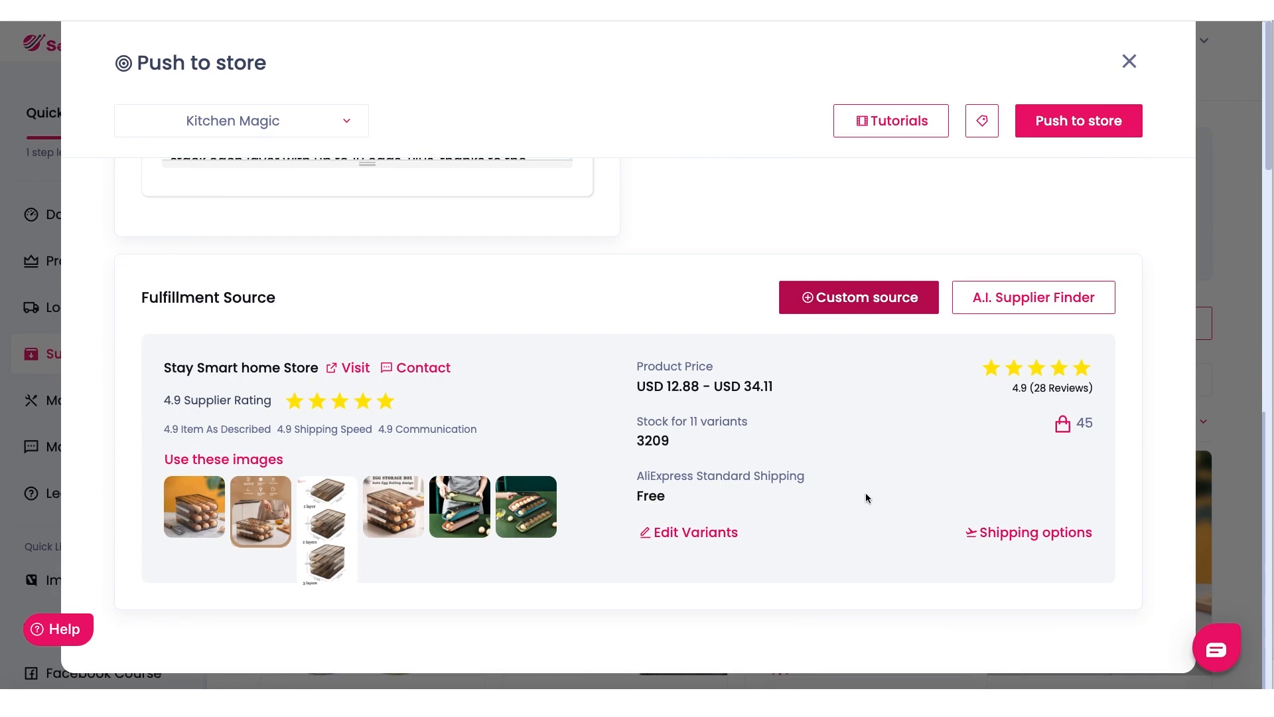
pyautogui.scroll(15, 868, 497)
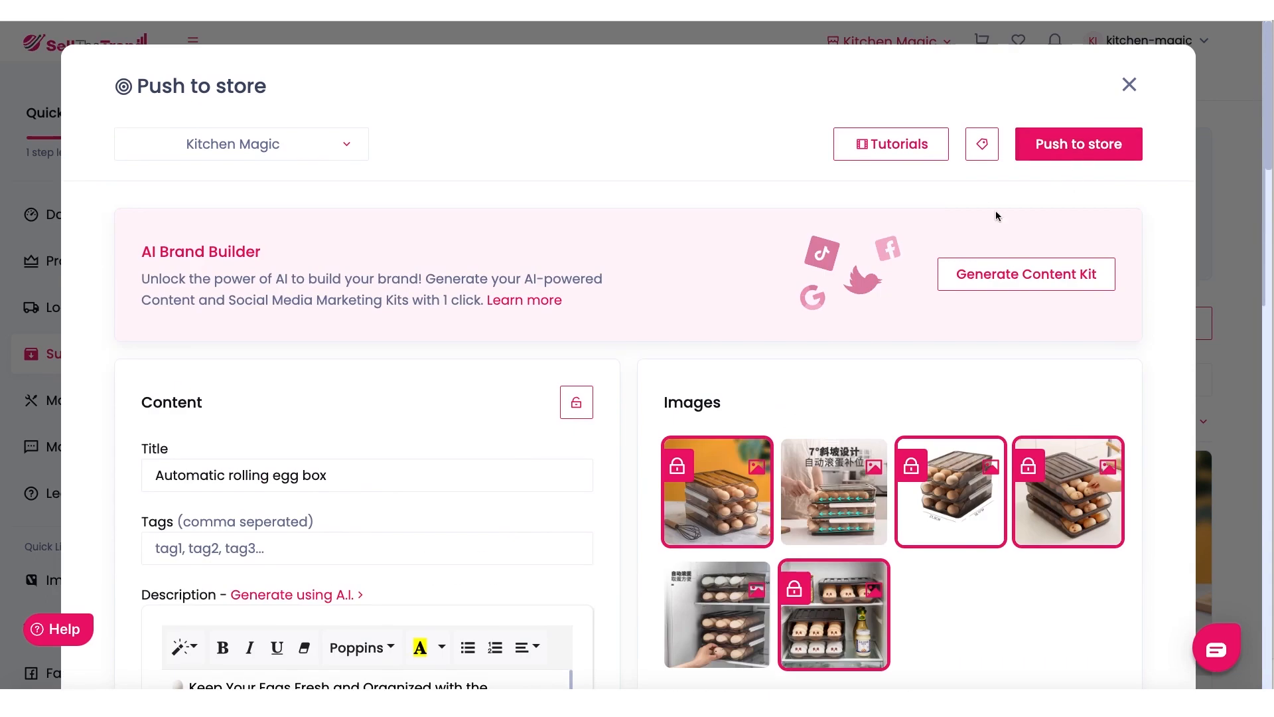
pyautogui.click(1064, 150)
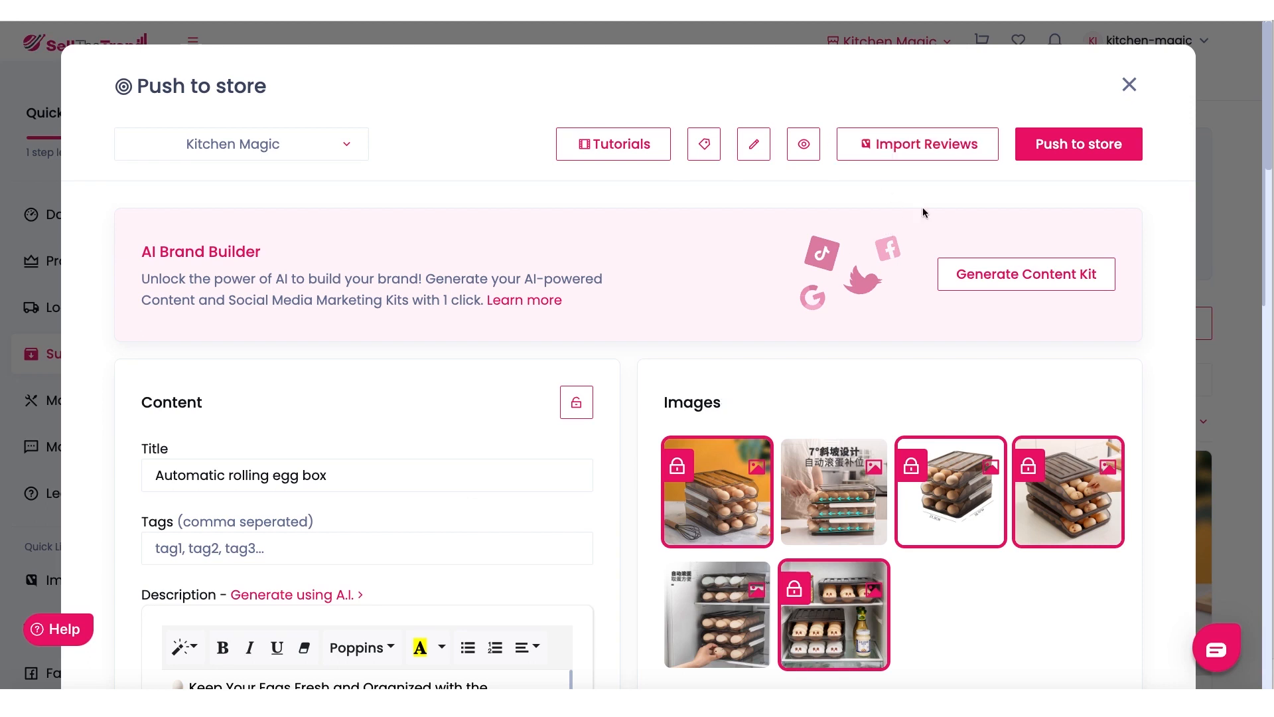
# - View the AliExpress product URL prefilled for the review import, close it without importing, and return to the fulfillment source details
pyautogui.click(912, 151)
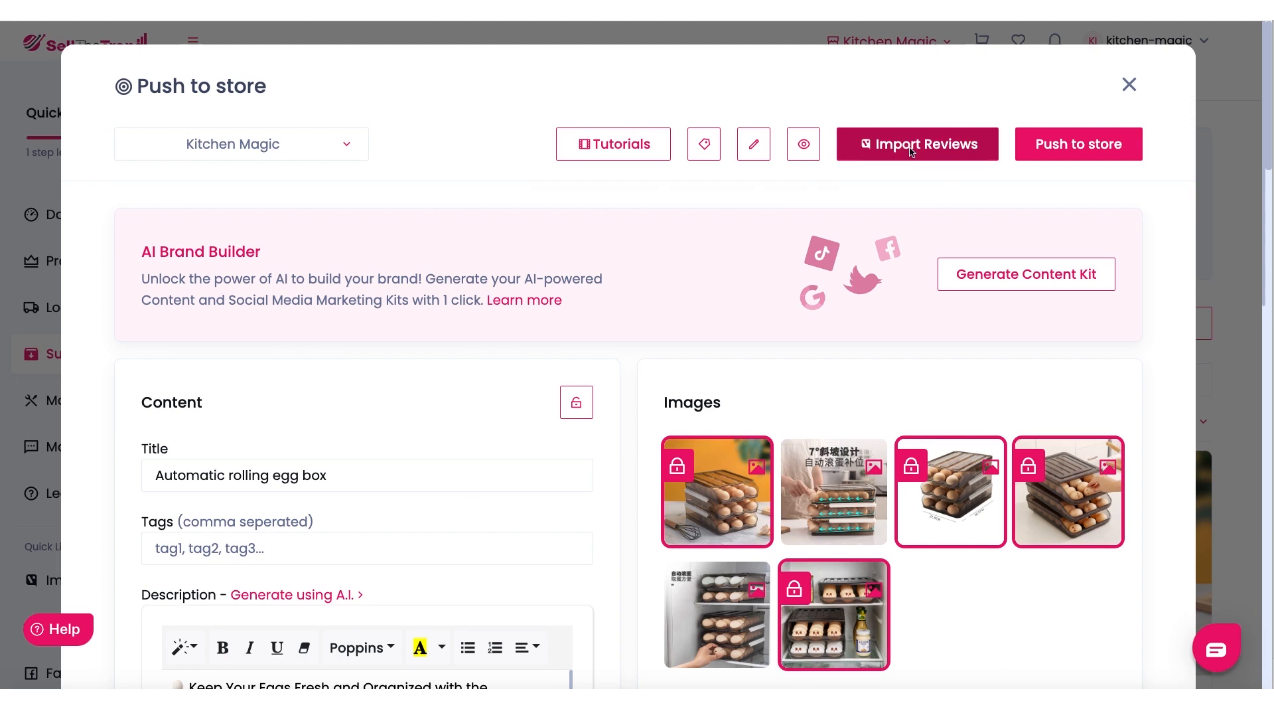
pyautogui.moveTo(550, 351); pyautogui.dragTo(123, 355)
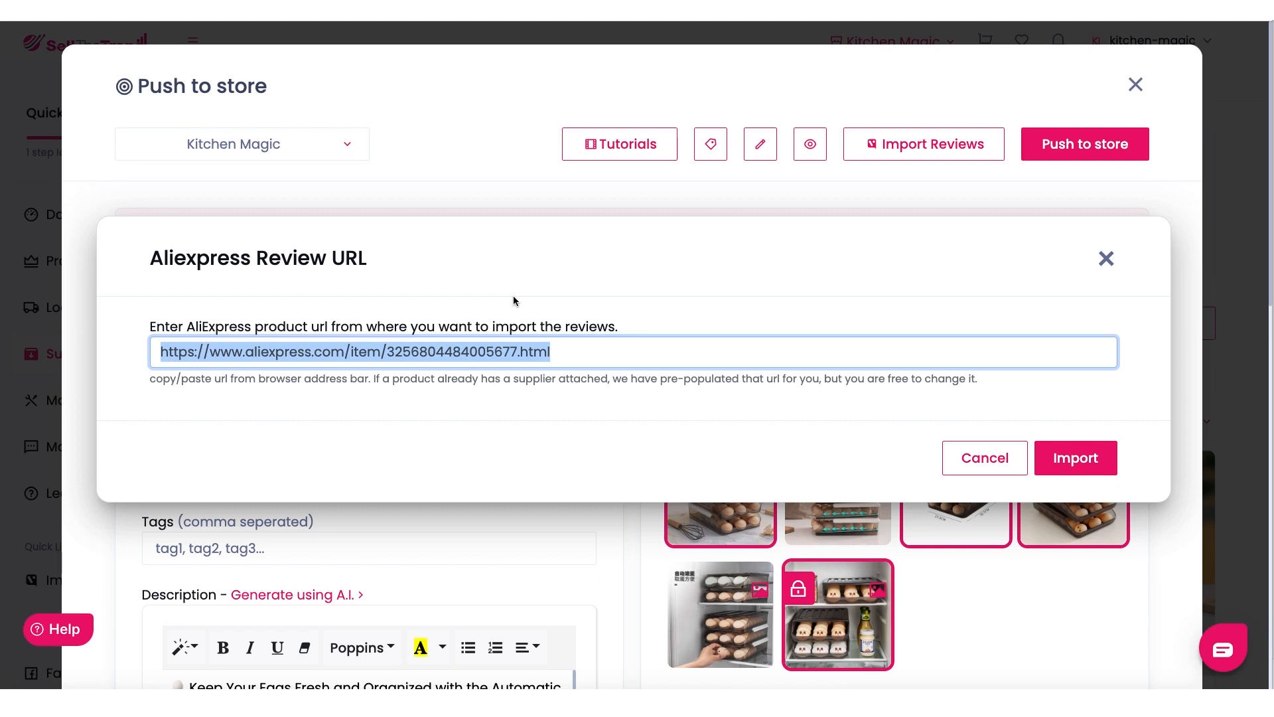
pyautogui.click(535, 290)
pyautogui.moveTo(584, 351); pyautogui.dragTo(54, 353)
pyautogui.click(1106, 259)
pyautogui.scroll(-8, 1052, 333)
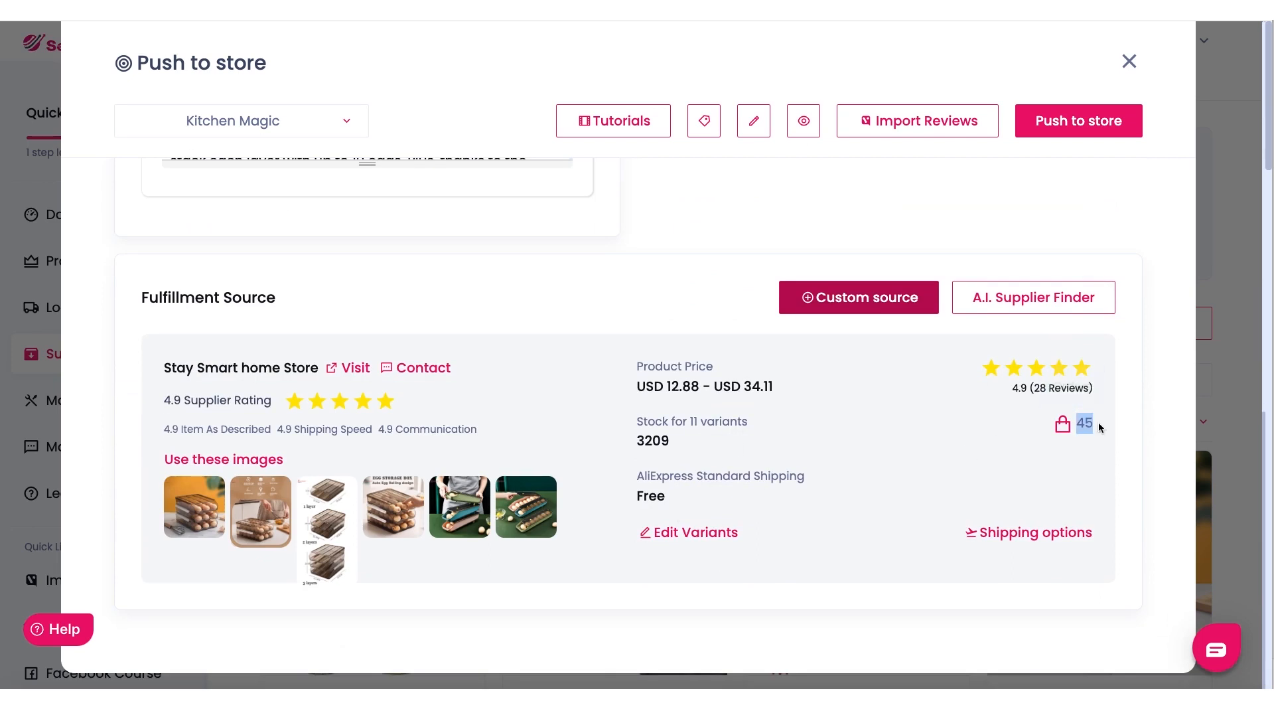
# - Import the egg box reviews from the prefilled AliExpress product URL and close the import confirmation
pyautogui.scroll(10, 863, 428)
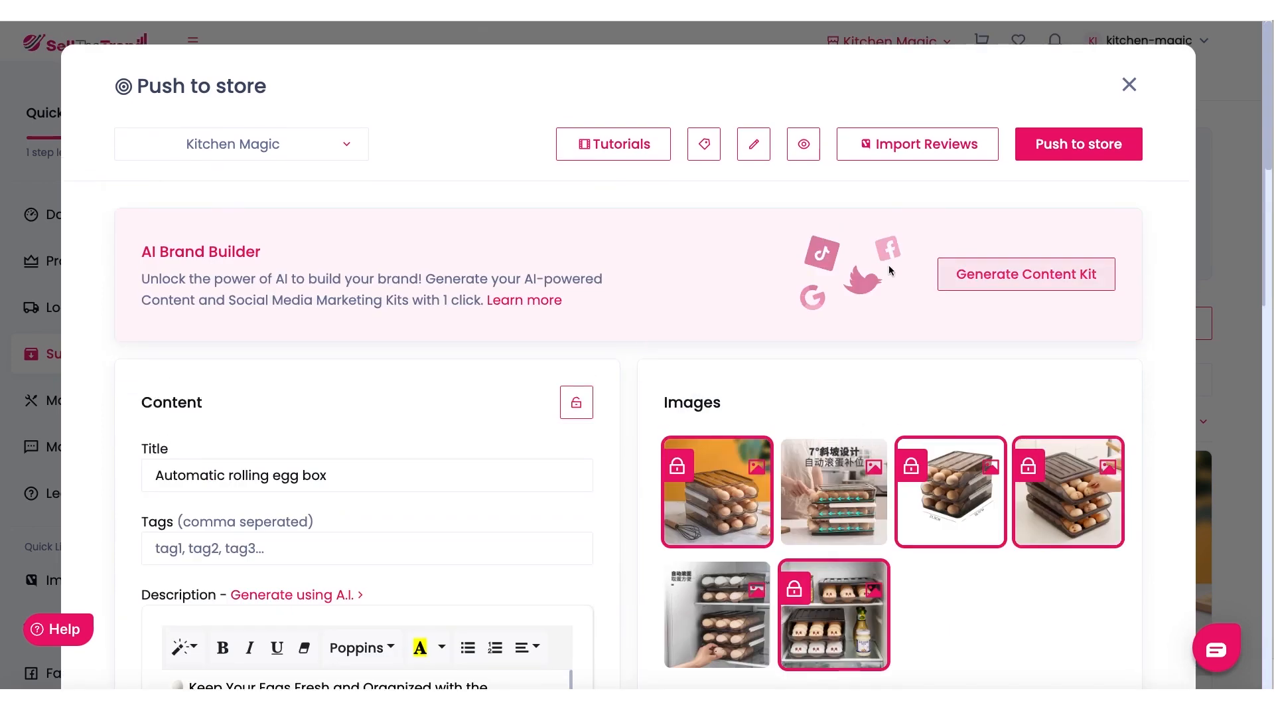
pyautogui.click(918, 144)
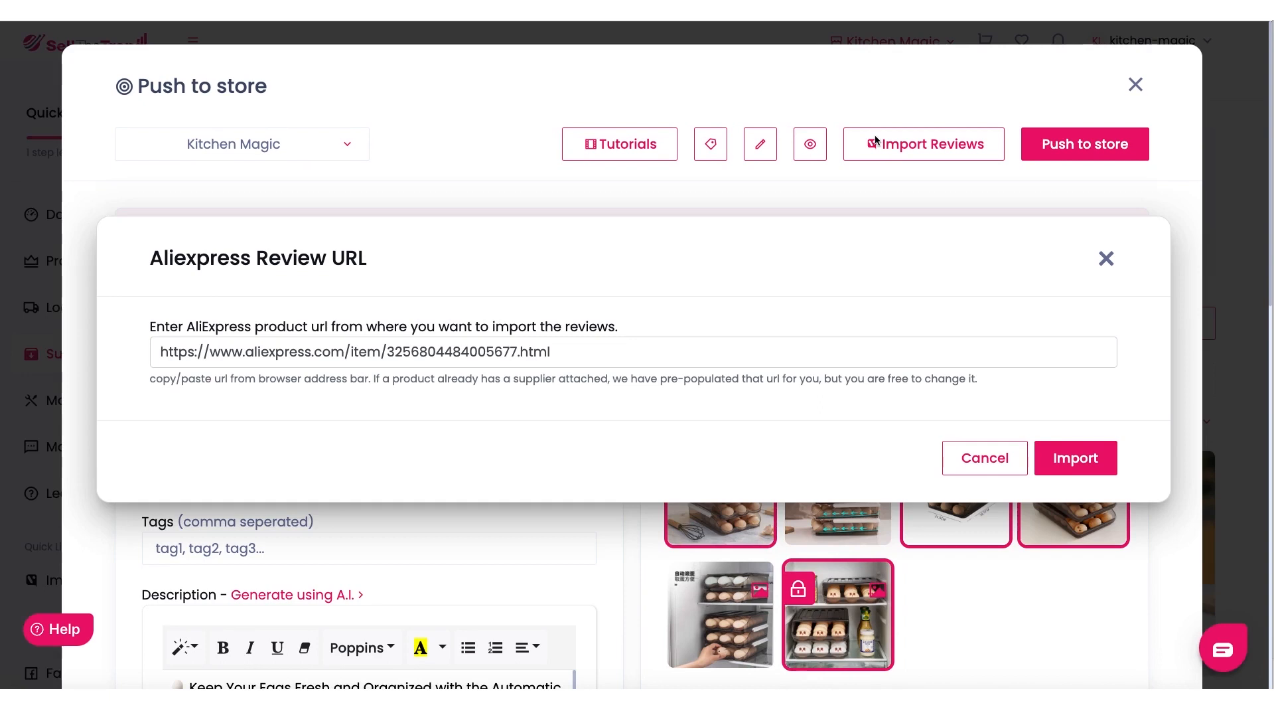
pyautogui.click(1067, 460)
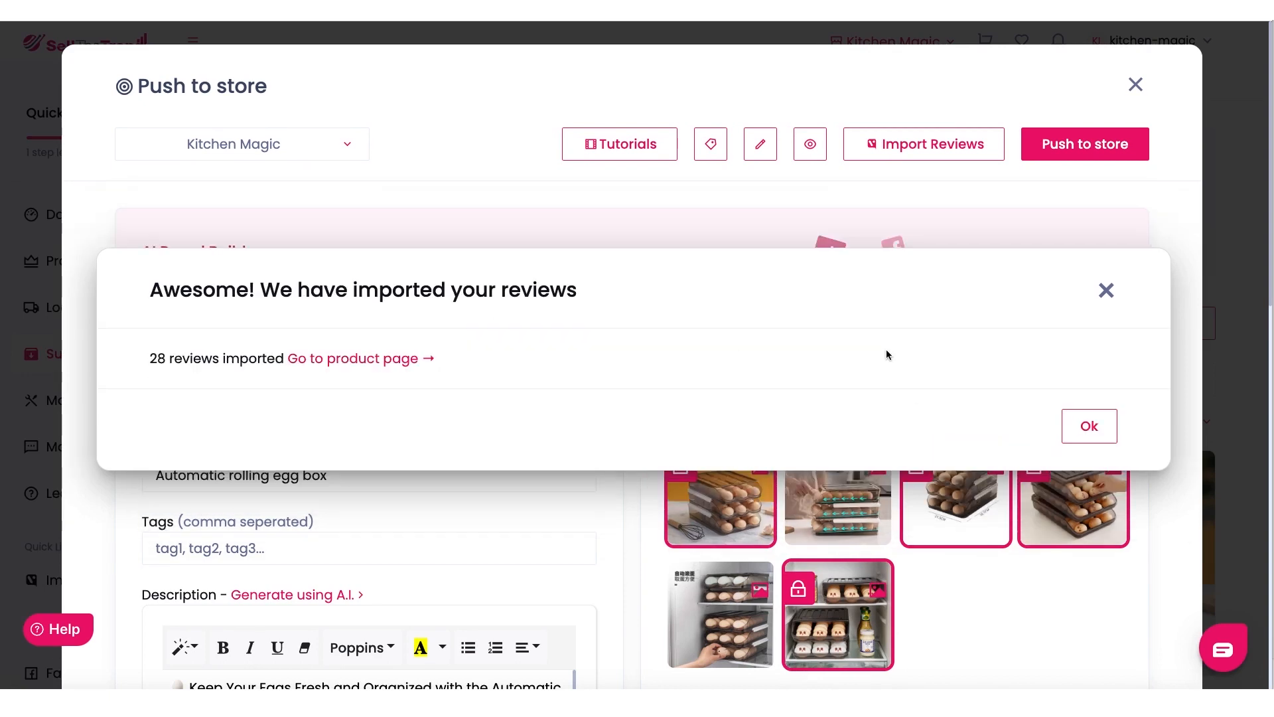
pyautogui.doubleClick(153, 358)
pyautogui.click(222, 340)
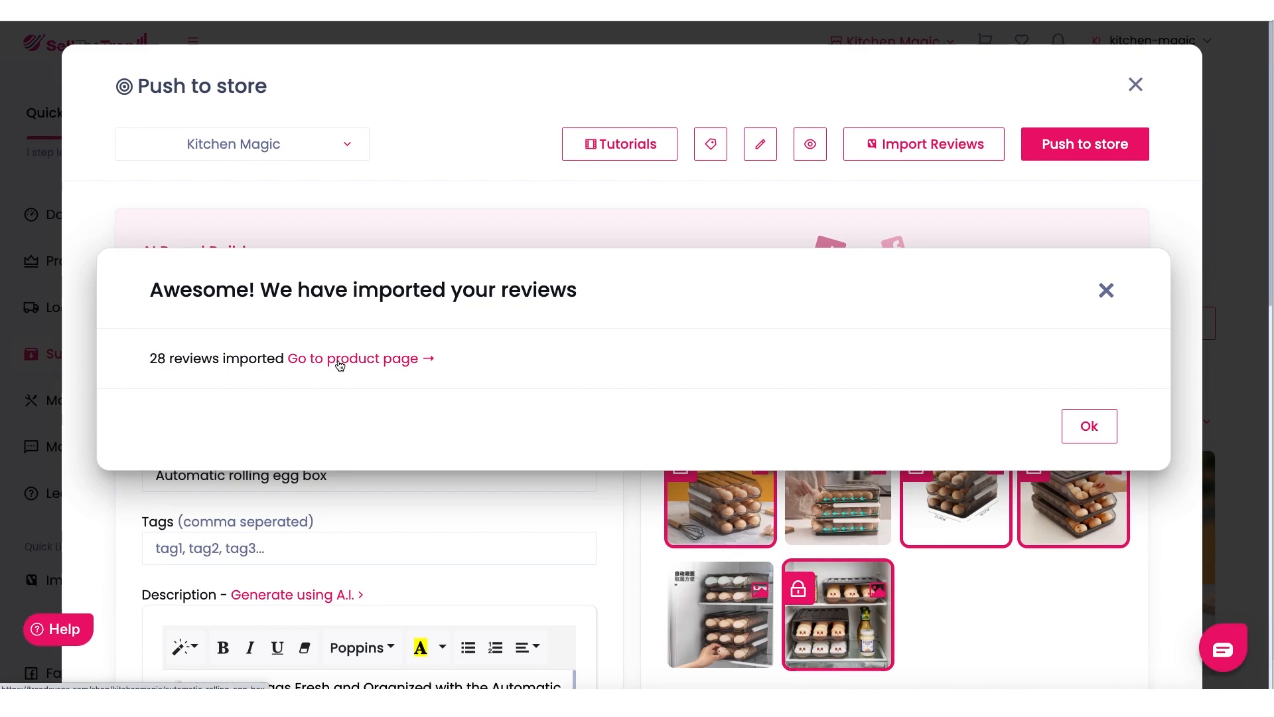
pyautogui.click(1107, 291)
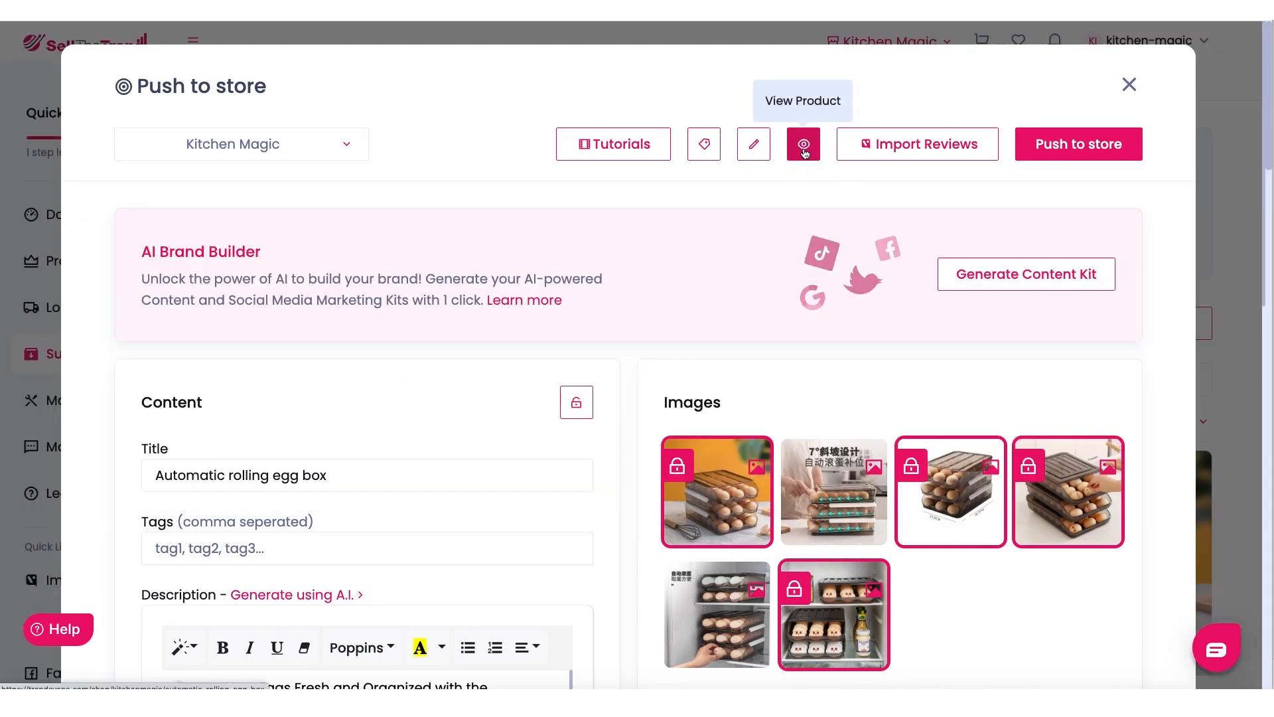
# - View the egg box on the live store page and preview its layer, Green, transparent and Green1 color variants
pyautogui.click(804, 147)
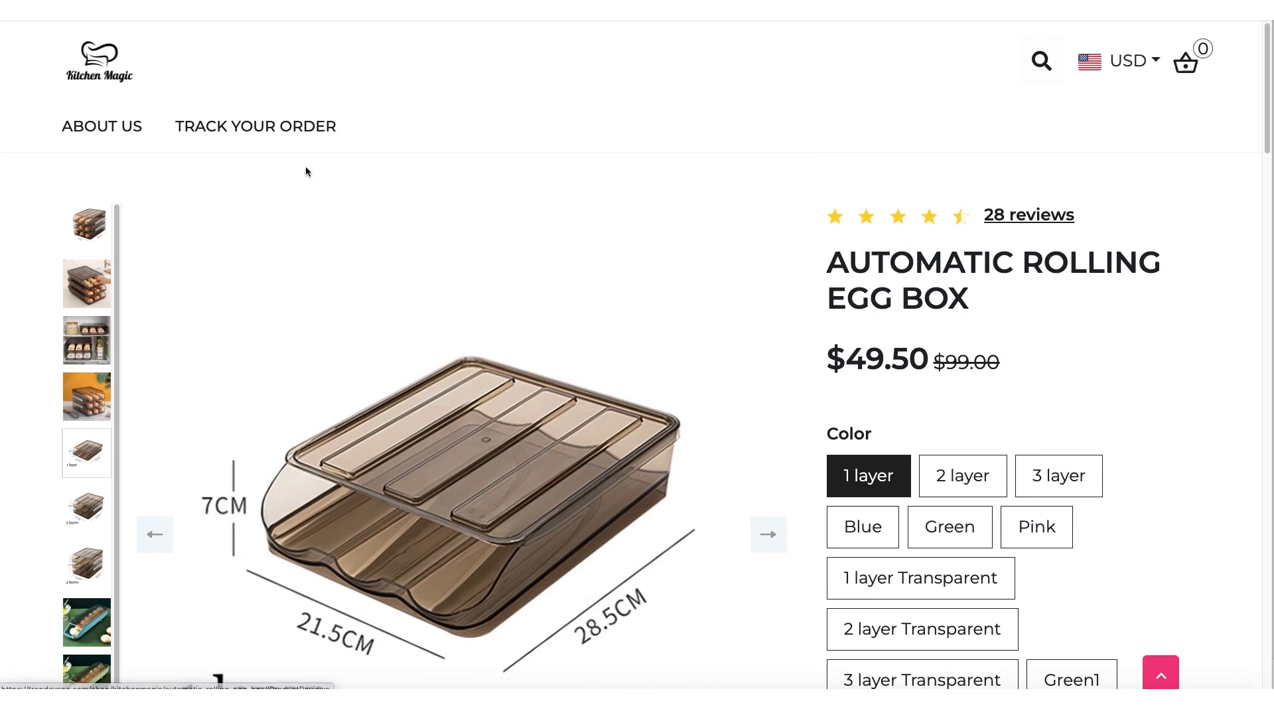
pyautogui.scroll(-4, 1022, 365)
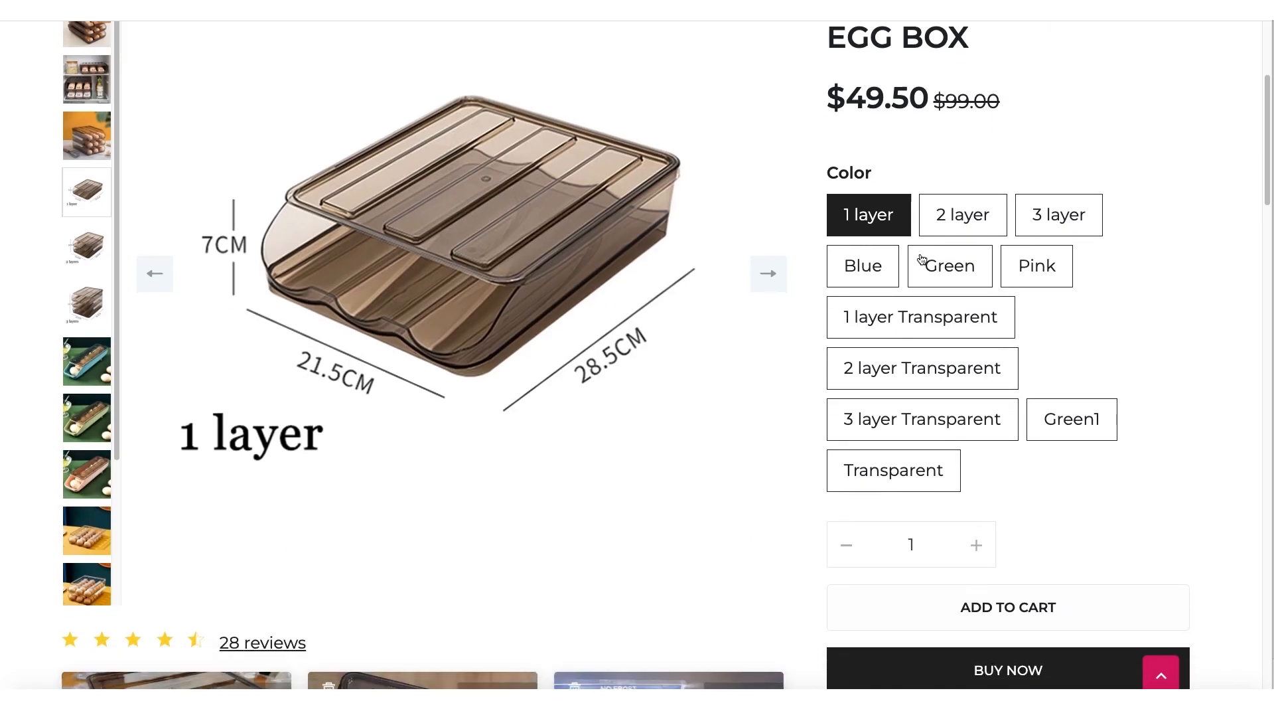
pyautogui.click(980, 214)
pyautogui.click(1065, 217)
pyautogui.click(914, 273)
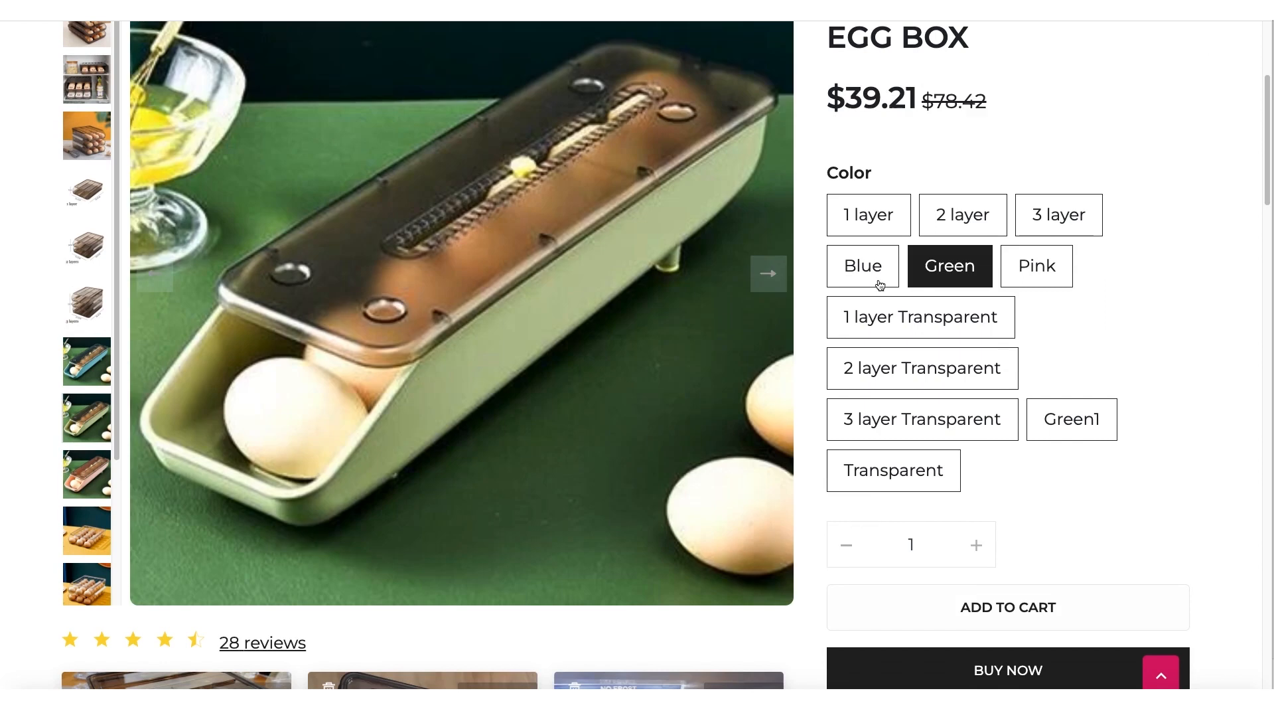
pyautogui.click(885, 323)
pyautogui.click(898, 364)
pyautogui.click(929, 418)
pyautogui.click(1055, 421)
pyautogui.click(927, 470)
# - Look through the rest of the egg box product page and return to its title and price
pyautogui.scroll(-8, 970, 440)
pyautogui.scroll(-3, 889, 370)
pyautogui.scroll(15, 953, 242)
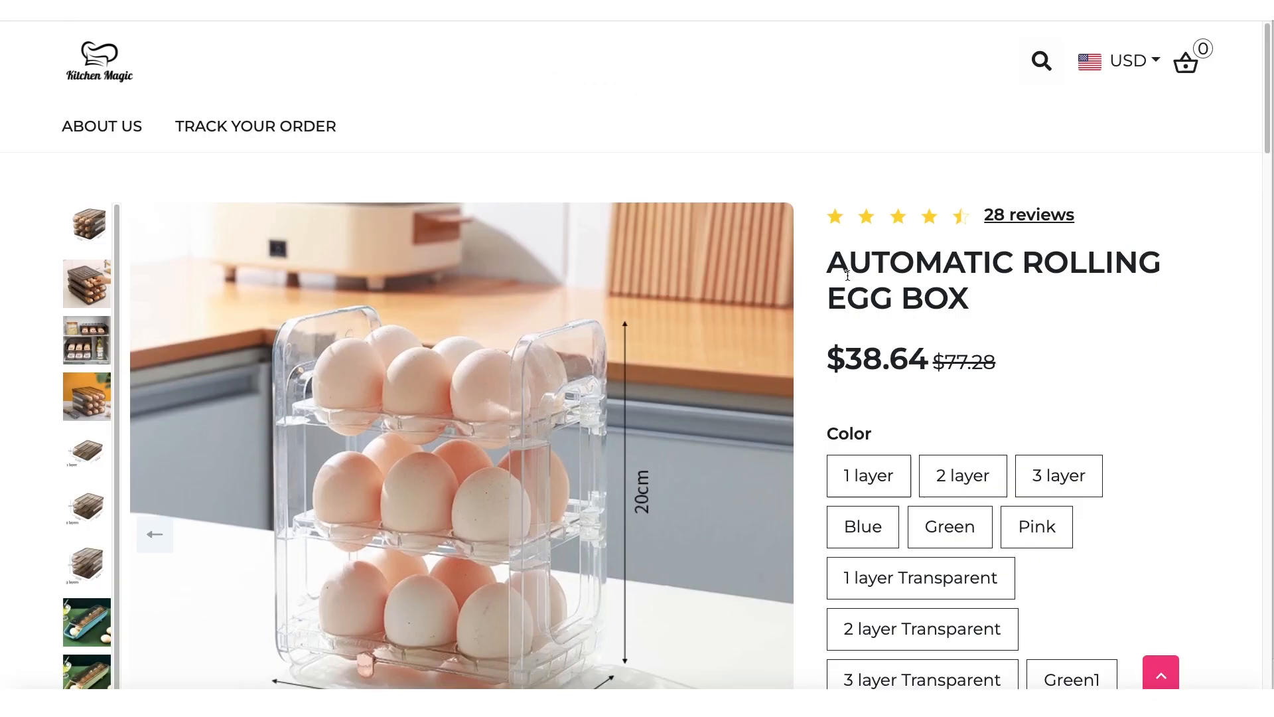